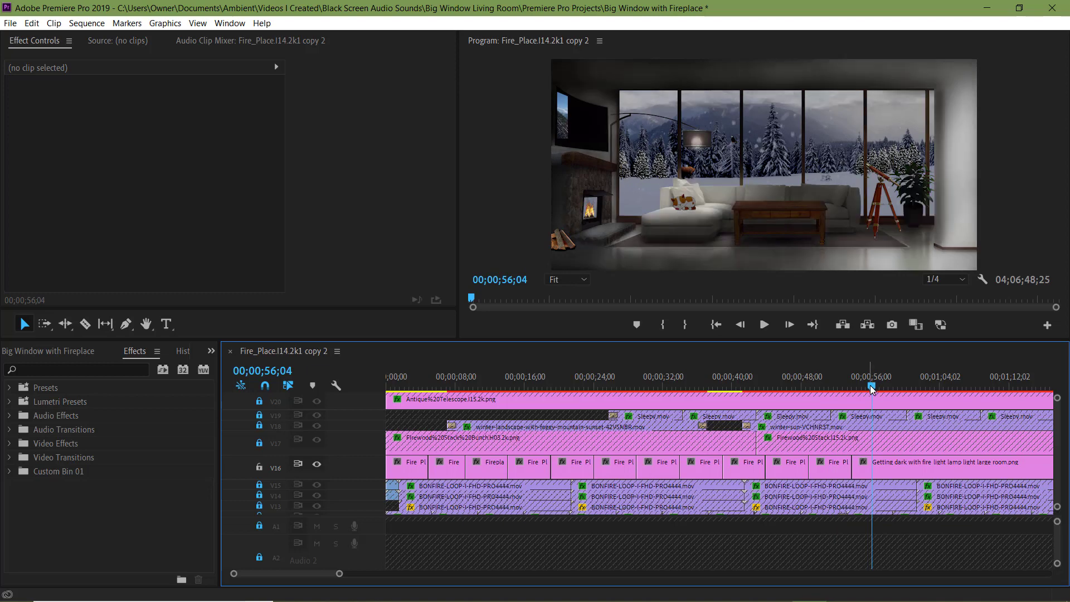
# - Move all V16 clips so they start at 00;00;09;00 and paste a copy of the room clip found near 00;00;46;16 at the sequence start
pyautogui.moveTo(873, 386); pyautogui.dragTo(790, 389)
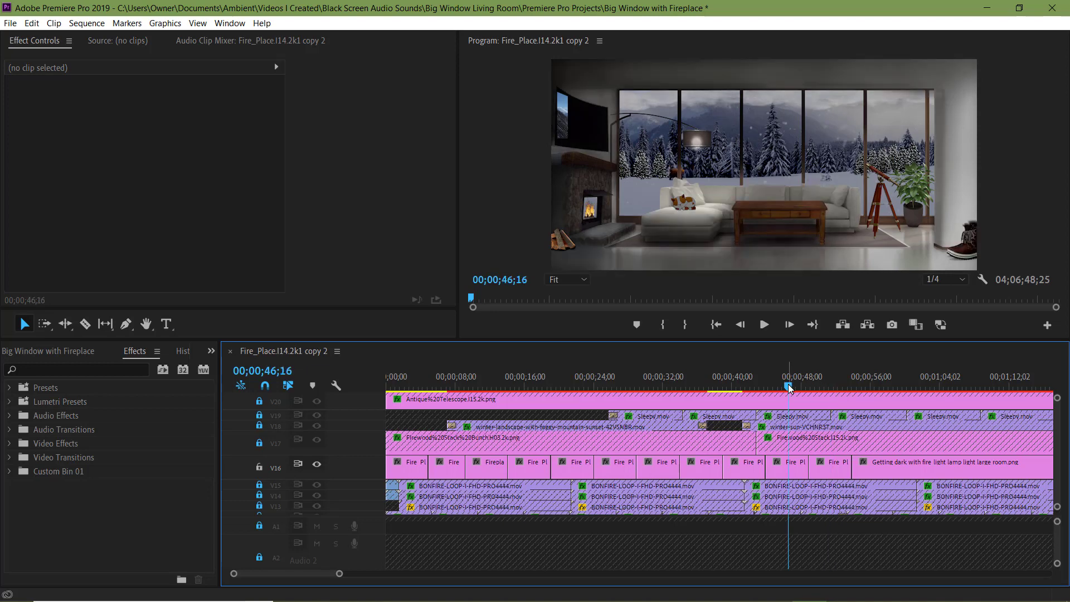
pyautogui.click(775, 467)
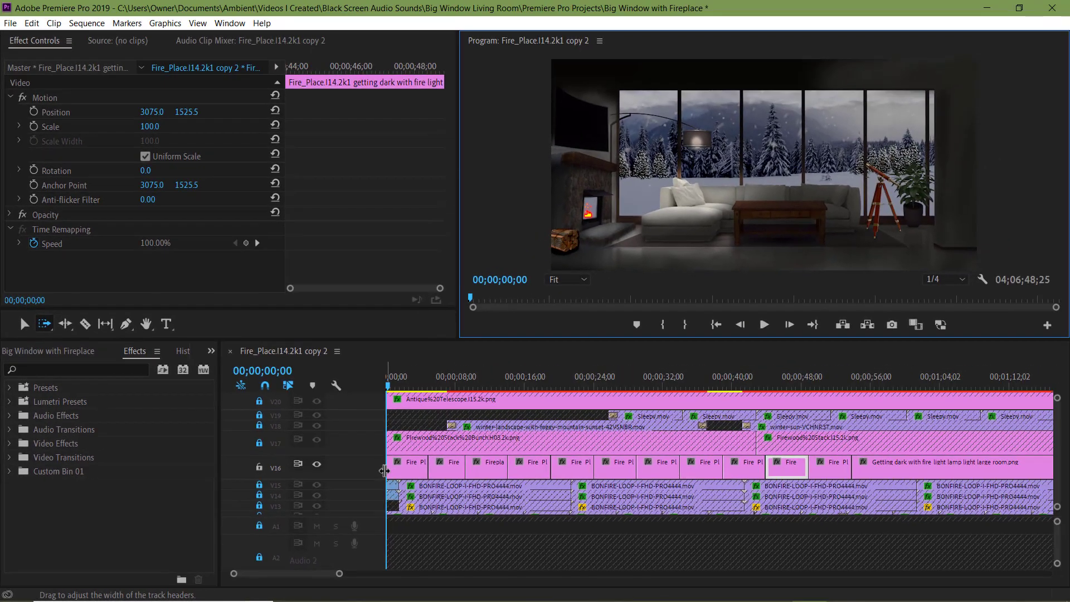
pyautogui.click(430, 456)
pyautogui.press('v')
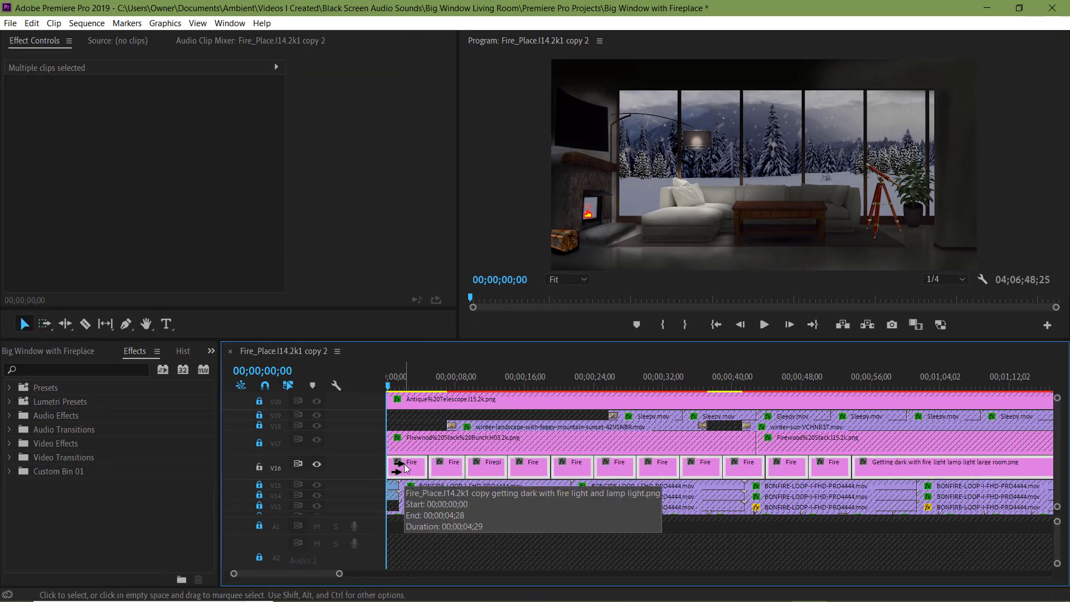
pyautogui.moveTo(404, 467); pyautogui.dragTo(479, 467)
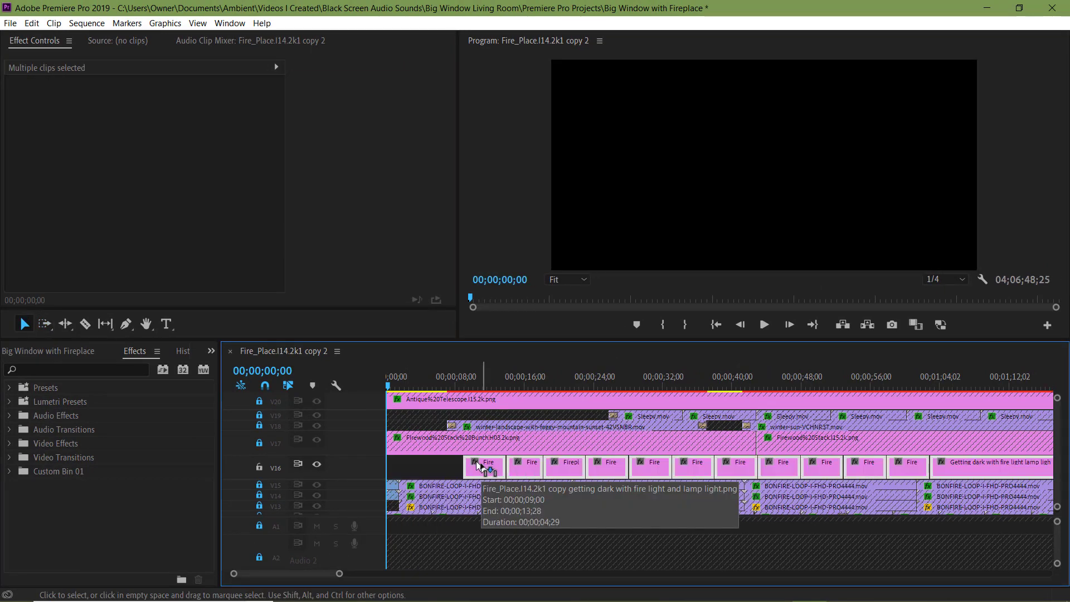
pyautogui.hotkey('ctrl', 'v')
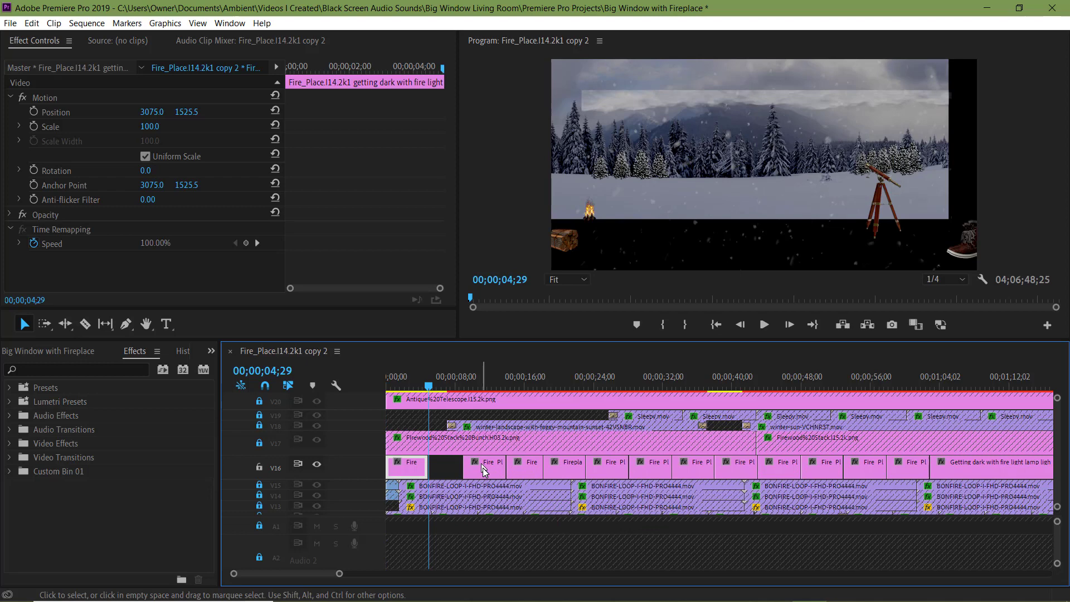
# - Shift the V16 clips after the pasted one to about 00;00;48 and extend the pasted clip's end to about 00;00;38
pyautogui.click(716, 326)
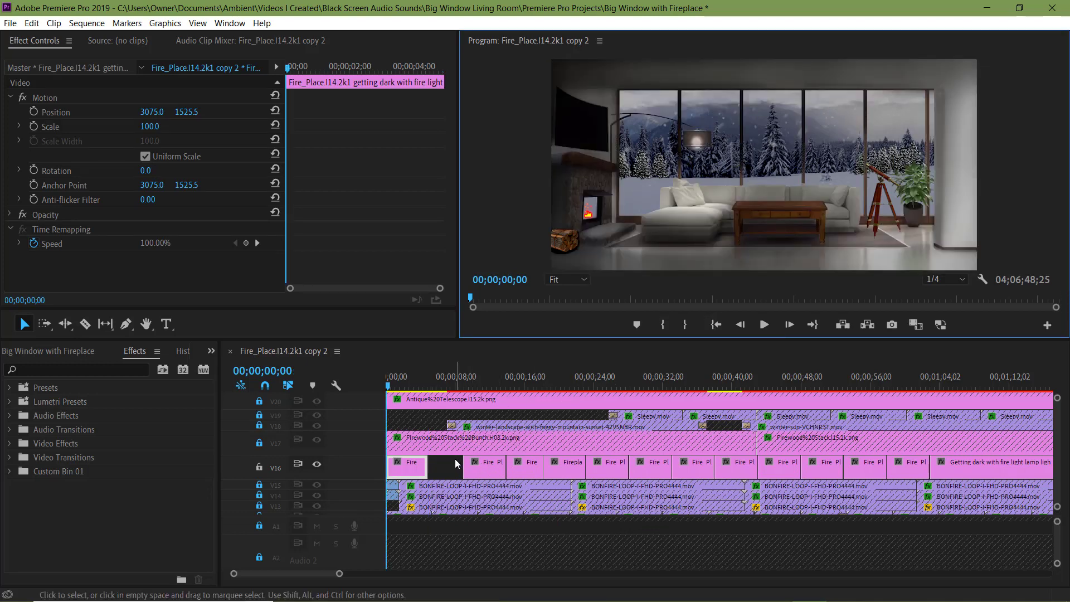
pyautogui.press('a')
pyautogui.moveTo(450, 467); pyautogui.dragTo(795, 468)
pyautogui.press('v')
pyautogui.hotkey('shift', '-')
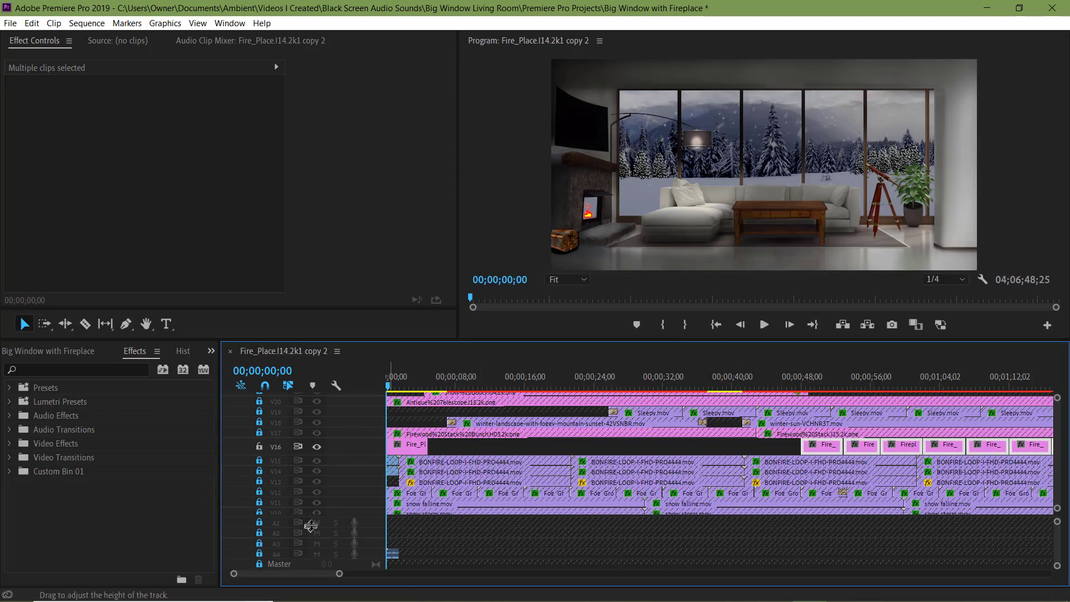
pyautogui.moveTo(326, 573); pyautogui.dragTo(320, 574)
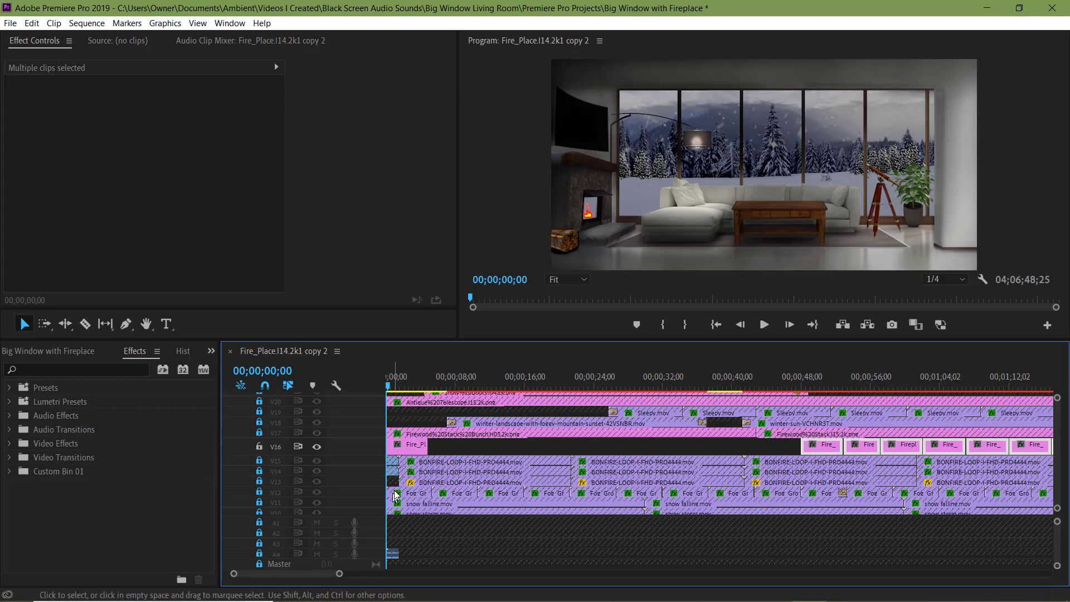
pyautogui.moveTo(424, 445); pyautogui.dragTo(711, 443)
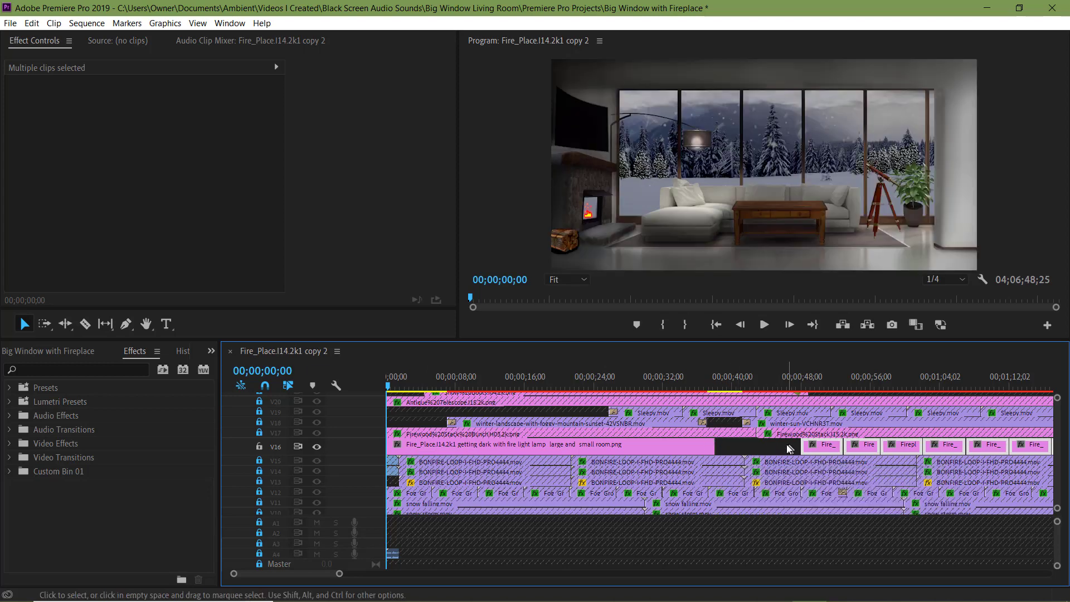
# - Shift the remaining V16 clips to about 00;07;25 and extend the first V16 clip's end to about 00;05;20
pyautogui.moveTo(339, 574); pyautogui.dragTo(446, 574)
pyautogui.moveTo(451, 443); pyautogui.dragTo(1031, 450)
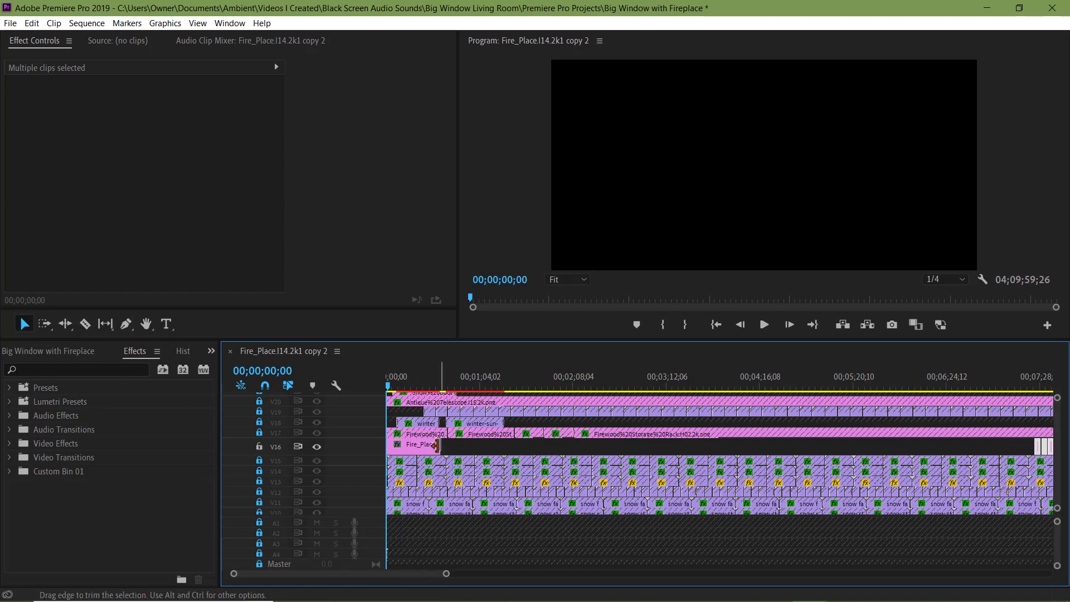
pyautogui.moveTo(440, 446); pyautogui.dragTo(849, 443)
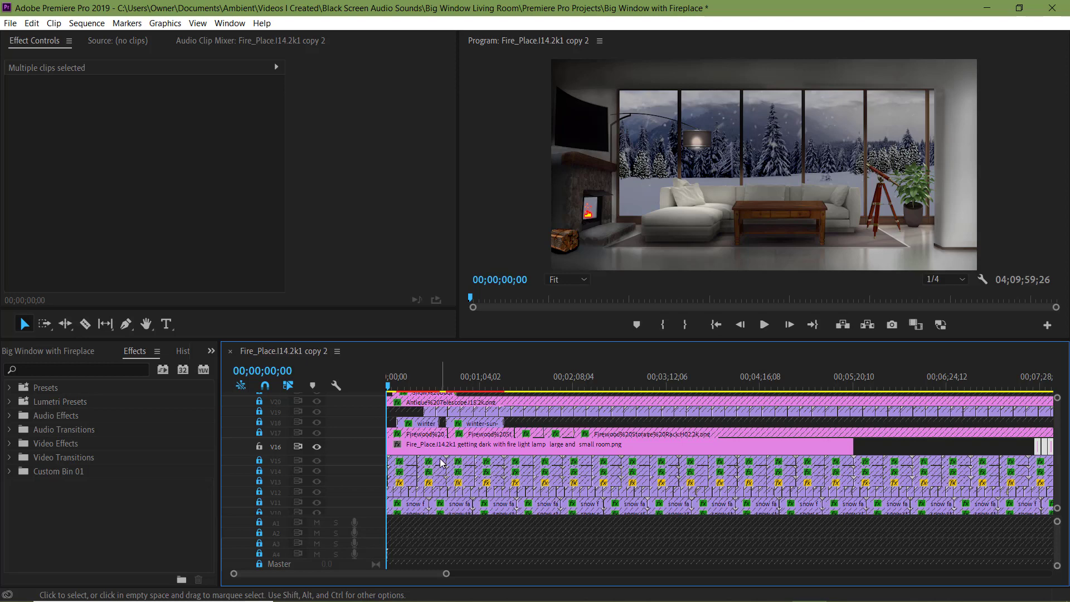
# - Unlock track V21 and extend the end of the Snow Boots clip to about 00;03;39
pyautogui.scroll(2, 457, 443)
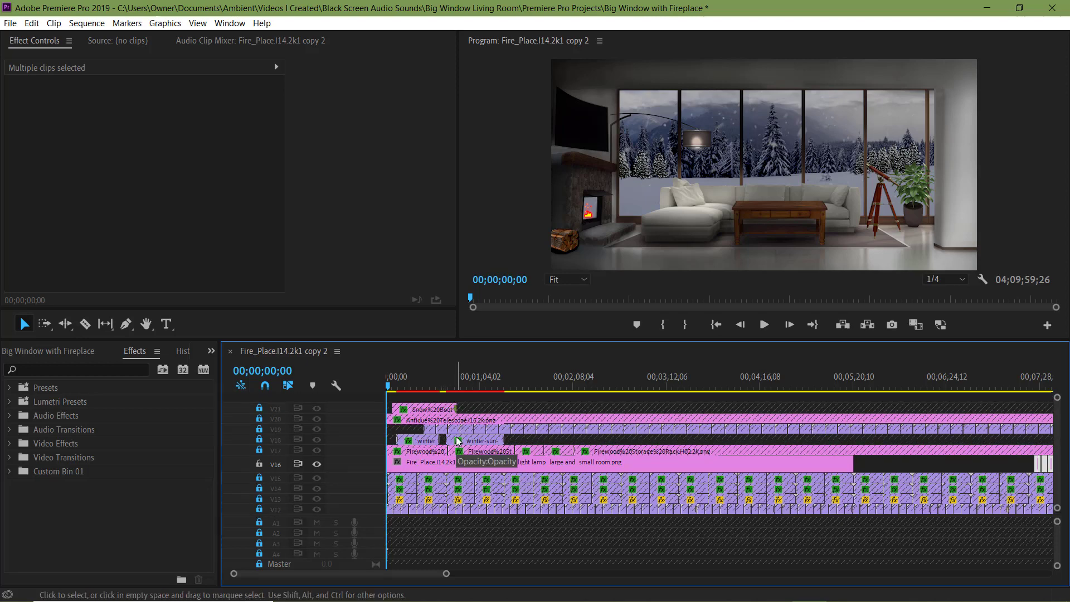
pyautogui.click(259, 408)
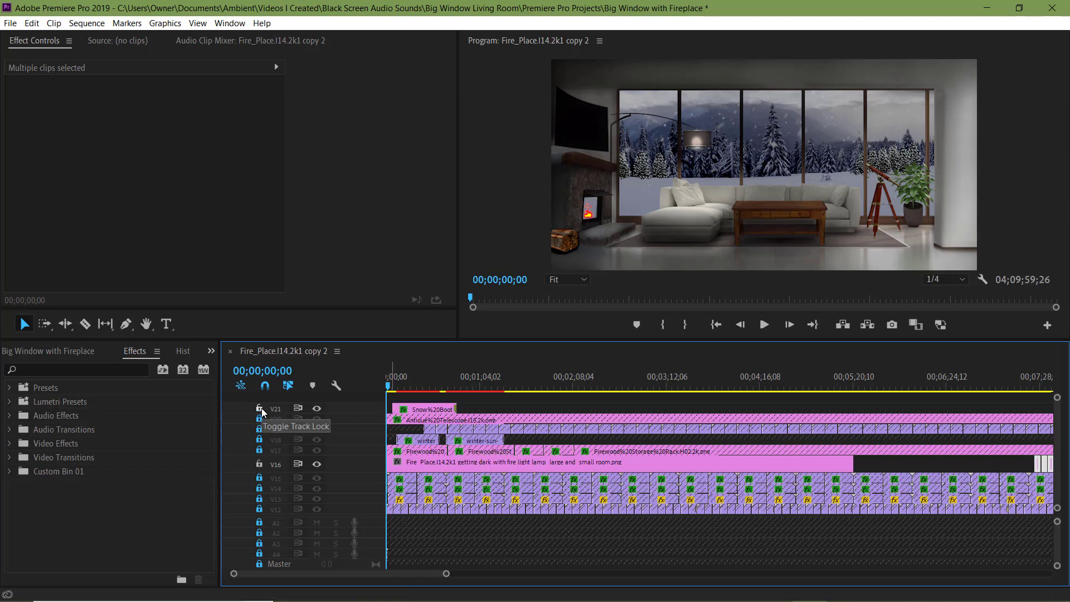
pyautogui.click(455, 408)
pyautogui.click(410, 388)
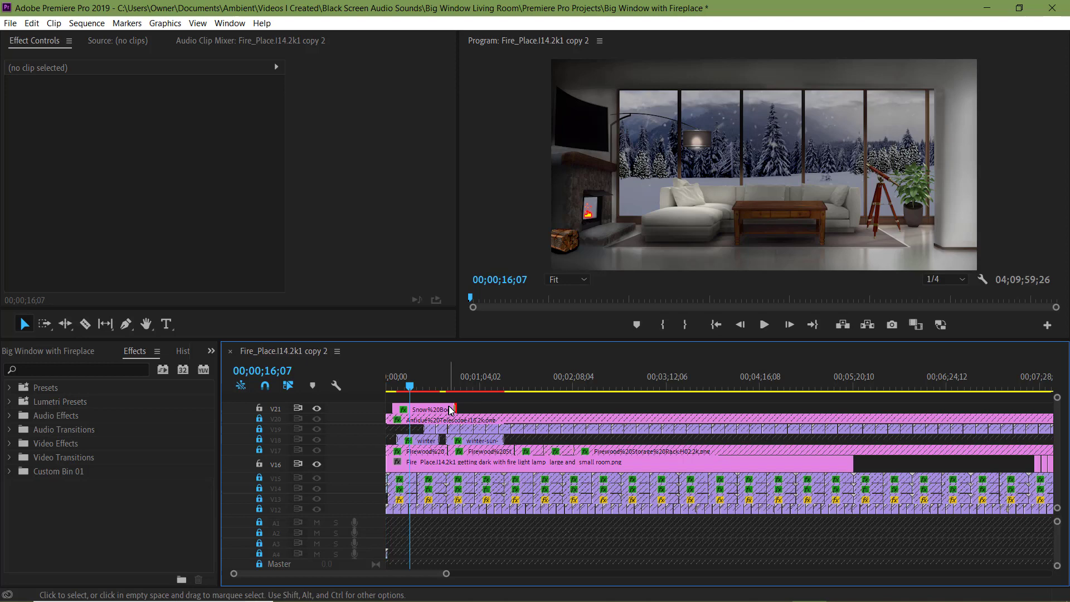
pyautogui.moveTo(452, 407); pyautogui.dragTo(704, 405)
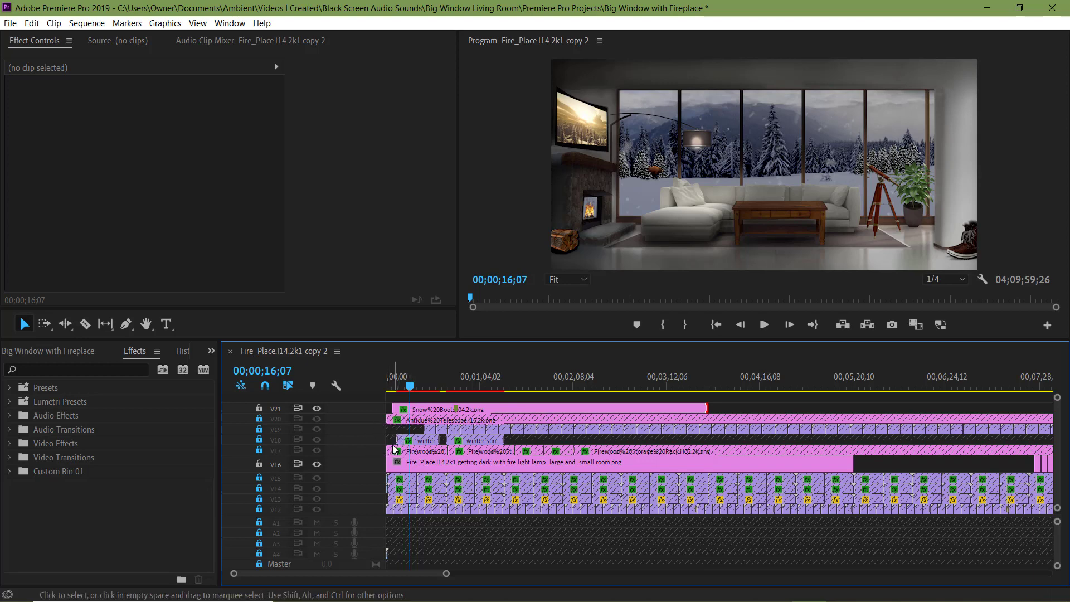
# - Lock track V16
pyautogui.scroll(3, 393, 446)
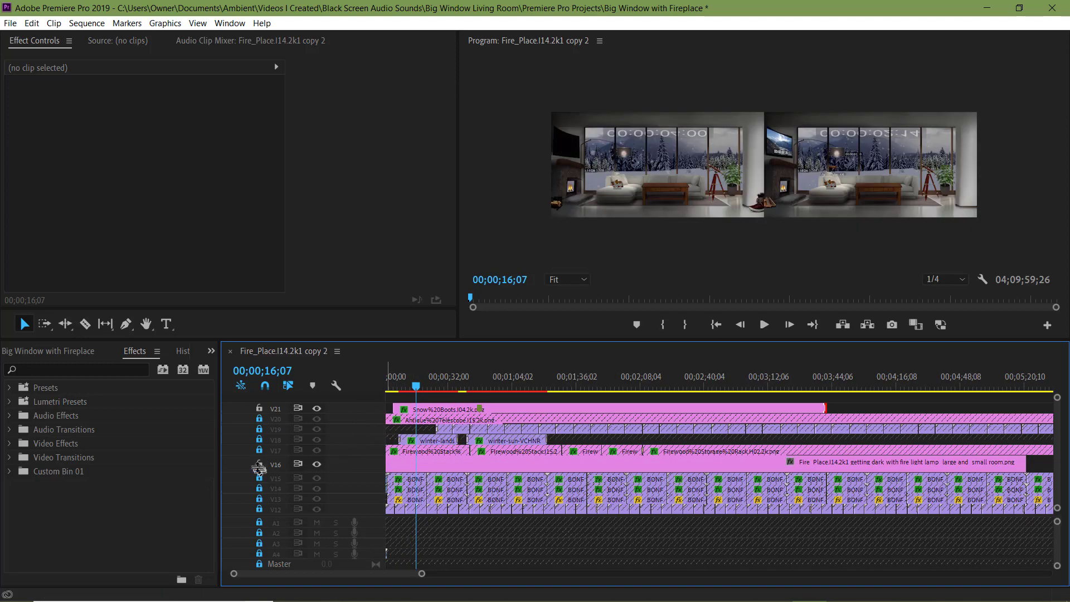
pyautogui.click(259, 465)
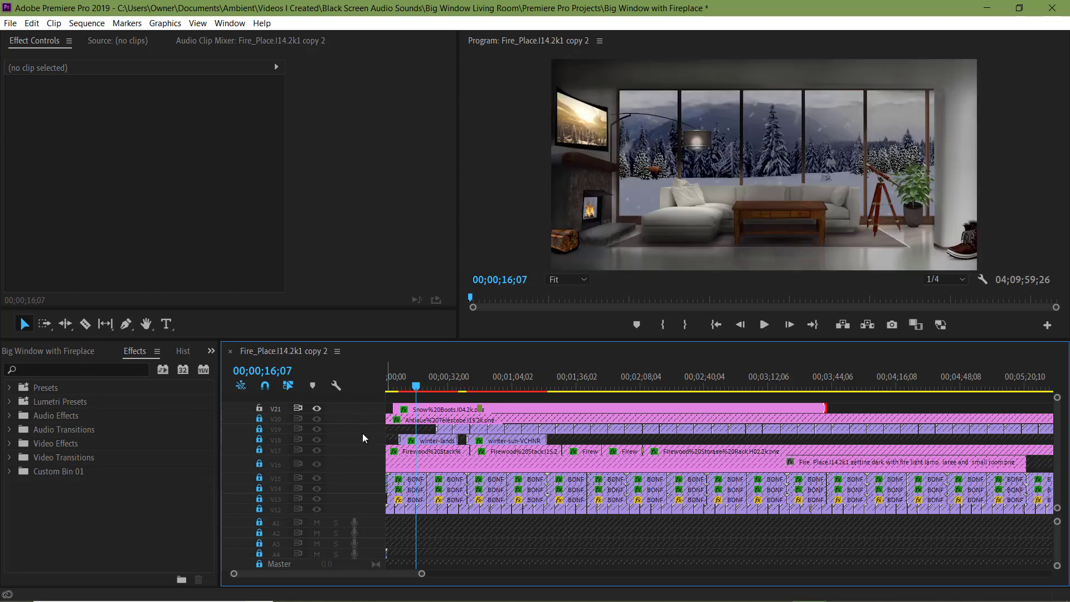
pyautogui.doubleClick(363, 432)
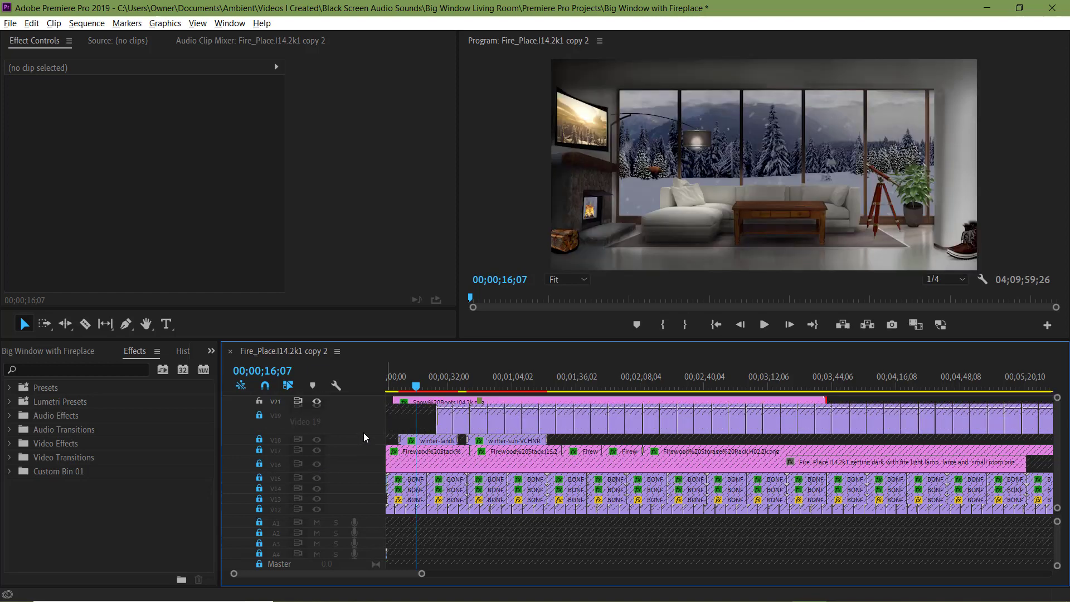
pyautogui.scroll(-3, 364, 433)
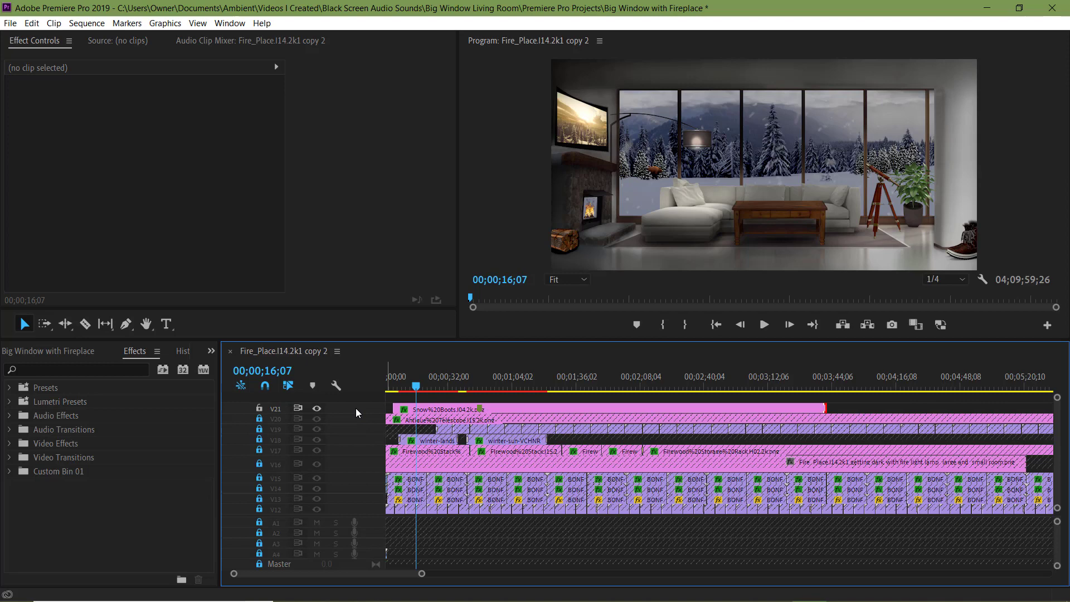
# - Add a new video track V22 above V21 and move the Snow Boots clip onto it
pyautogui.rightClick(356, 408)
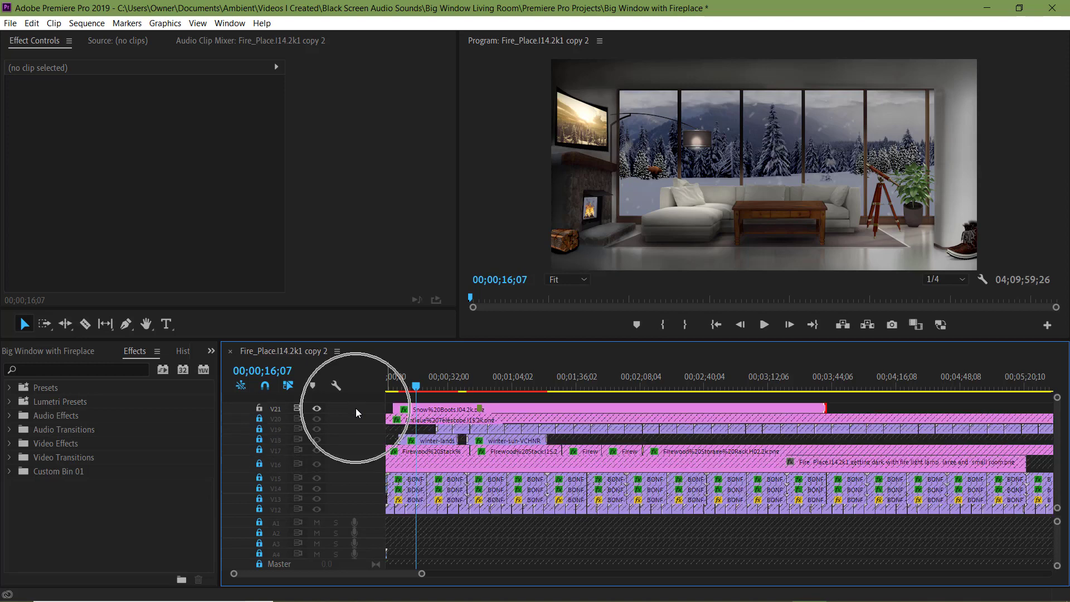
pyautogui.click(369, 433)
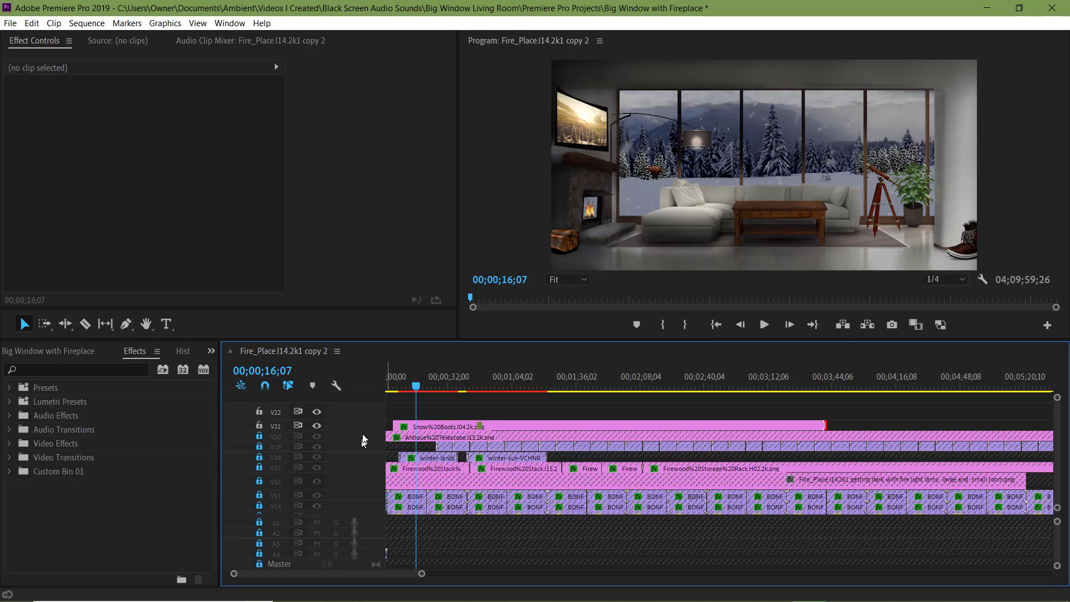
pyautogui.moveTo(404, 431); pyautogui.dragTo(421, 418)
# - Expand the 3D bin, then undock the Project panel into a floating window and enlarge it
pyautogui.click(56, 351)
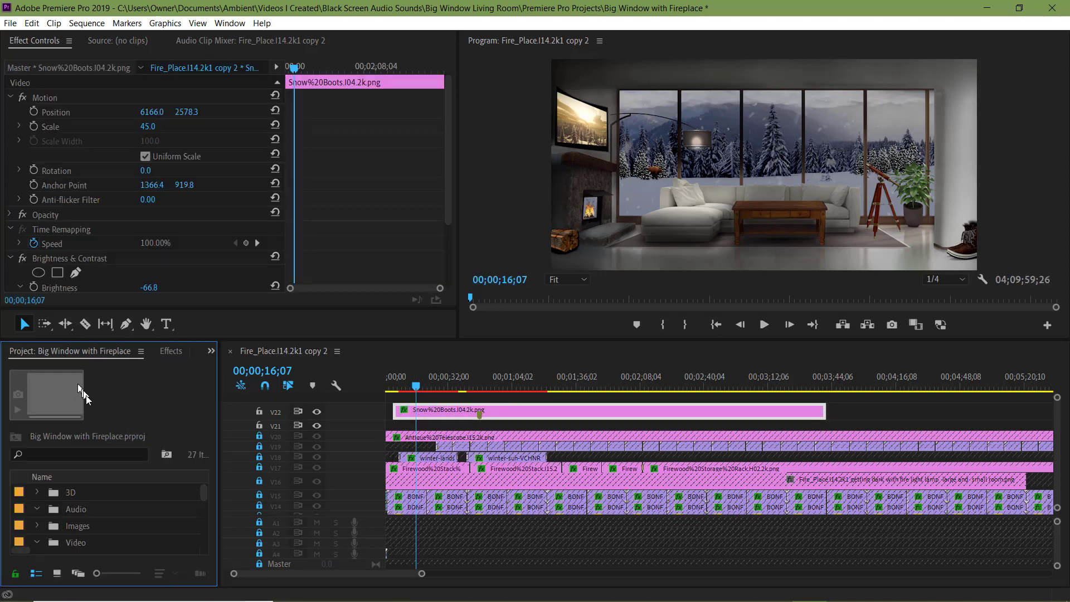
pyautogui.click(37, 492)
pyautogui.scroll(-3, 165, 509)
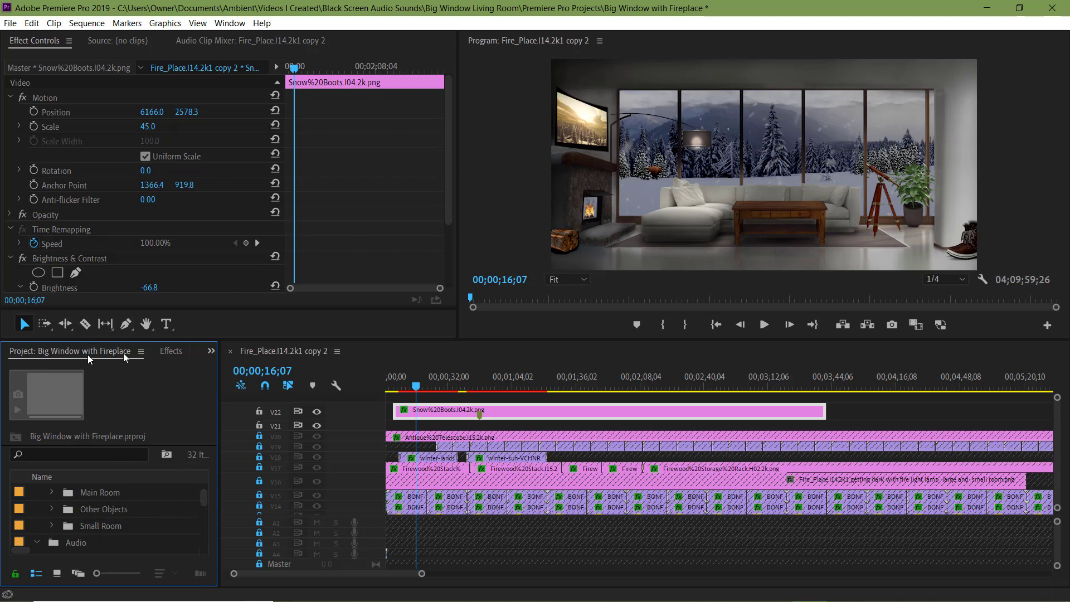
pyautogui.click(141, 352)
pyautogui.click(230, 173)
pyautogui.moveTo(145, 333); pyautogui.dragTo(322, 114)
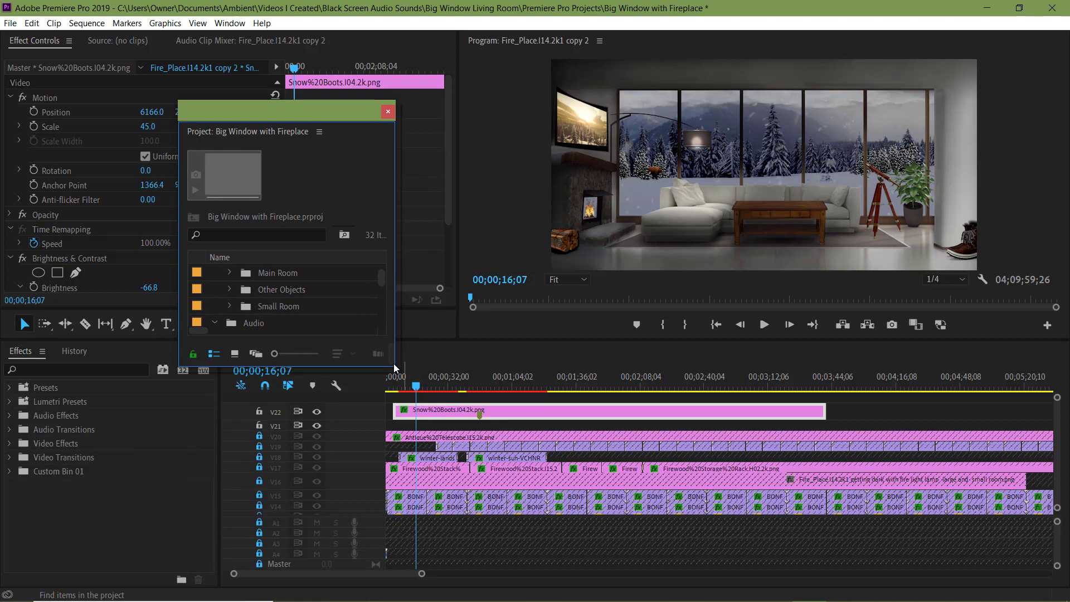
pyautogui.moveTo(395, 367); pyautogui.dragTo(553, 449)
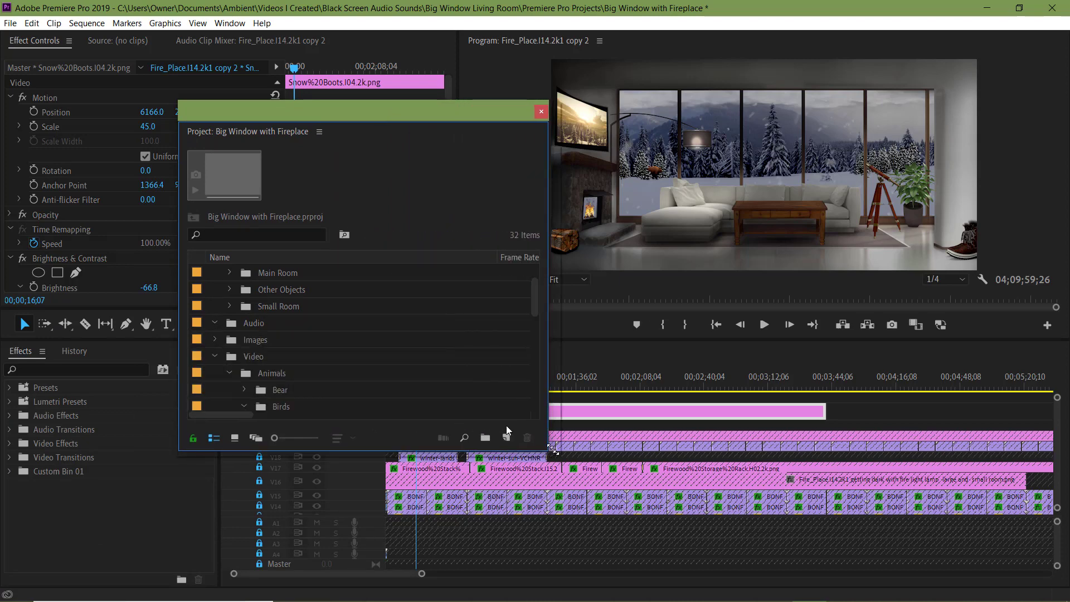
# - Import the Puddles of Water folder into the 3D bin and expand it
pyautogui.scroll(3, 341, 347)
pyautogui.scroll(-1, 341, 347)
pyautogui.scroll(1, 341, 347)
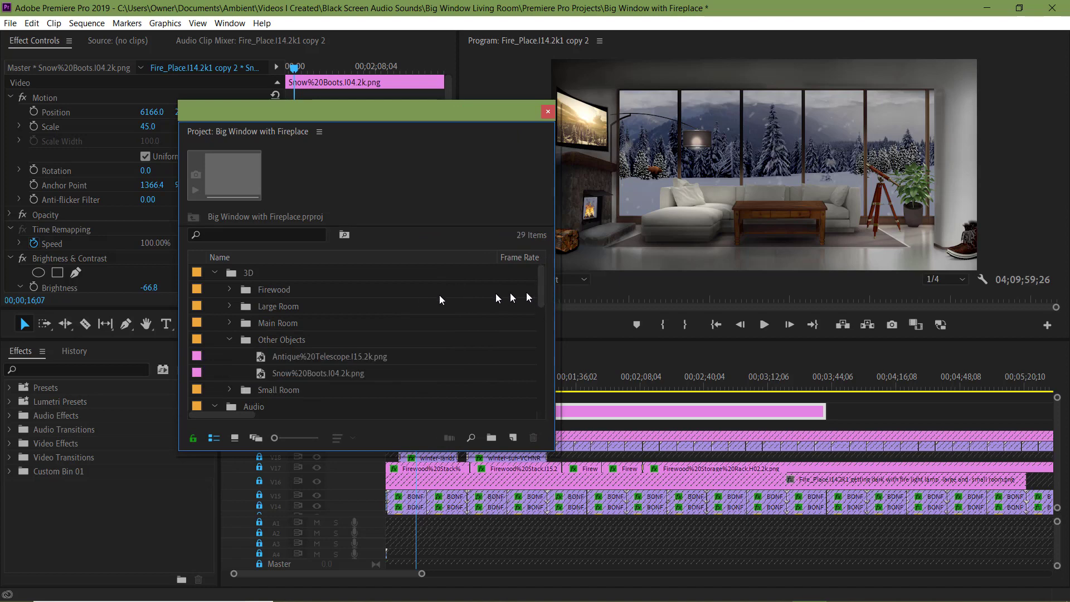
pyautogui.rightClick(233, 273)
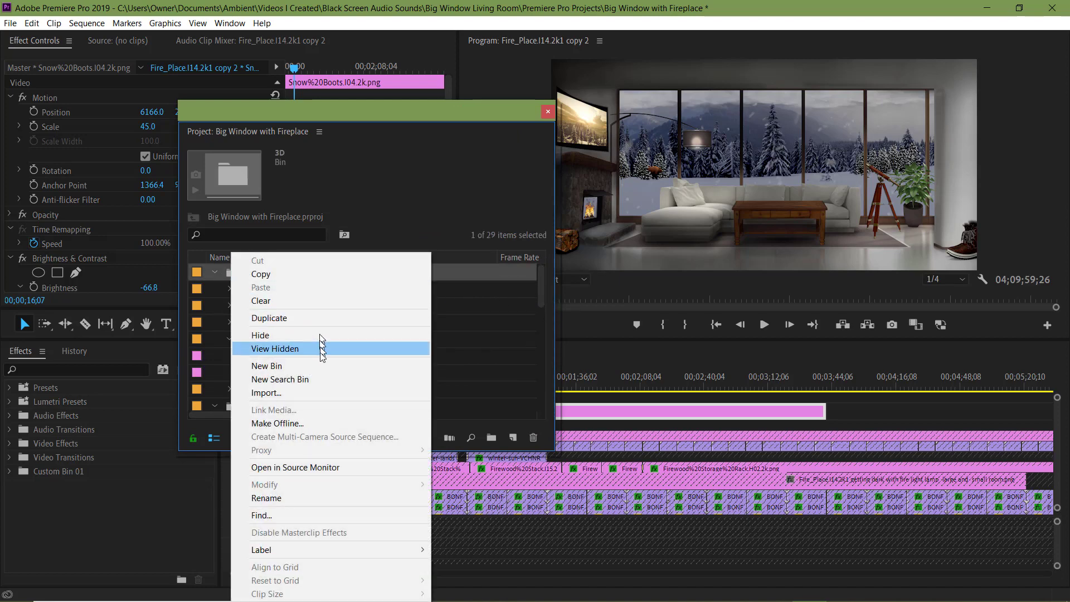
pyautogui.click(313, 392)
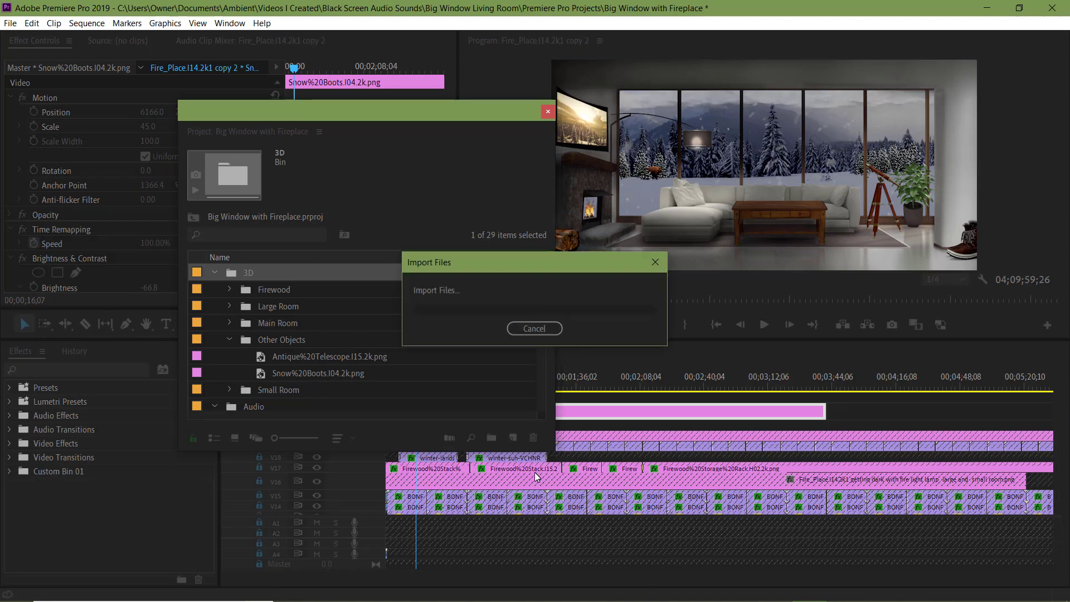
pyautogui.click(230, 391)
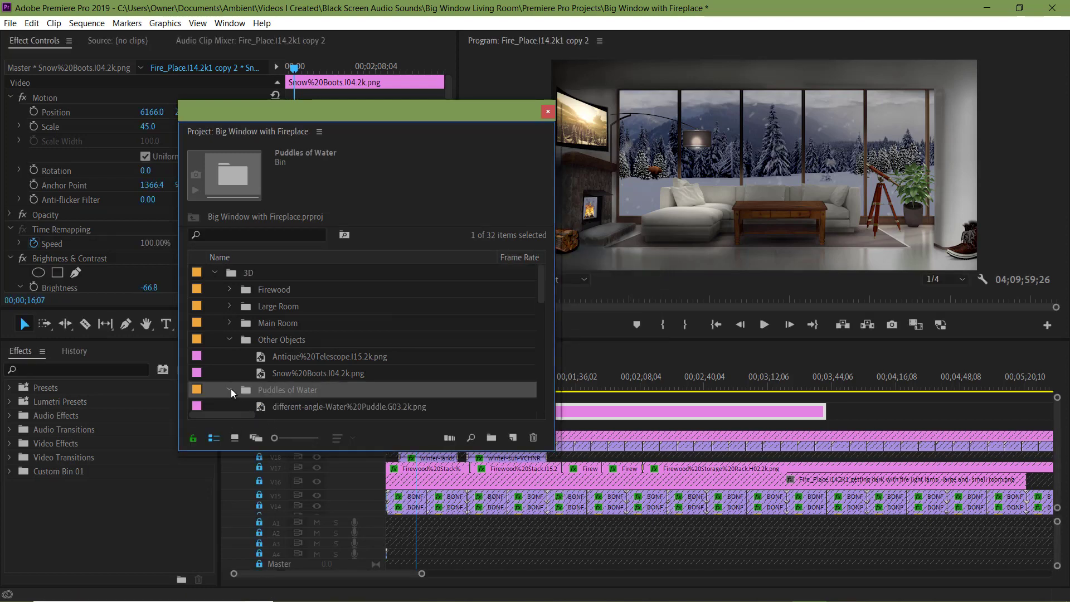
# - Place different-angle-Water%20Puddle.G03.2k.png on track V21 at the playhead, 00;00;16;07, below the Snow Boots clip
pyautogui.moveTo(360, 117); pyautogui.dragTo(198, 118)
pyautogui.scroll(-2, 266, 365)
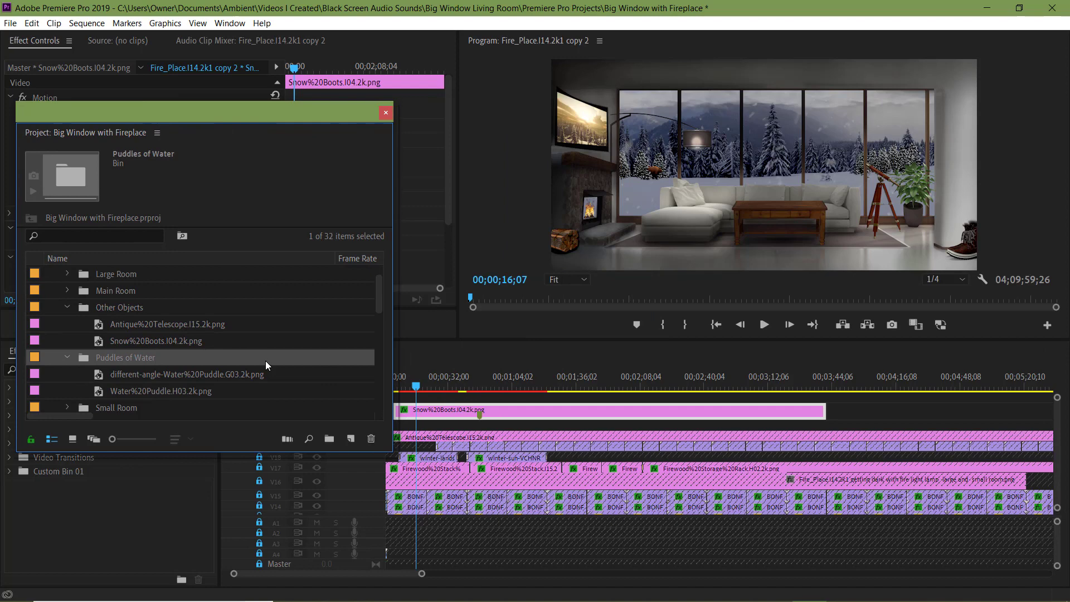
pyautogui.scroll(-1, 266, 366)
pyautogui.moveTo(154, 362); pyautogui.dragTo(421, 426)
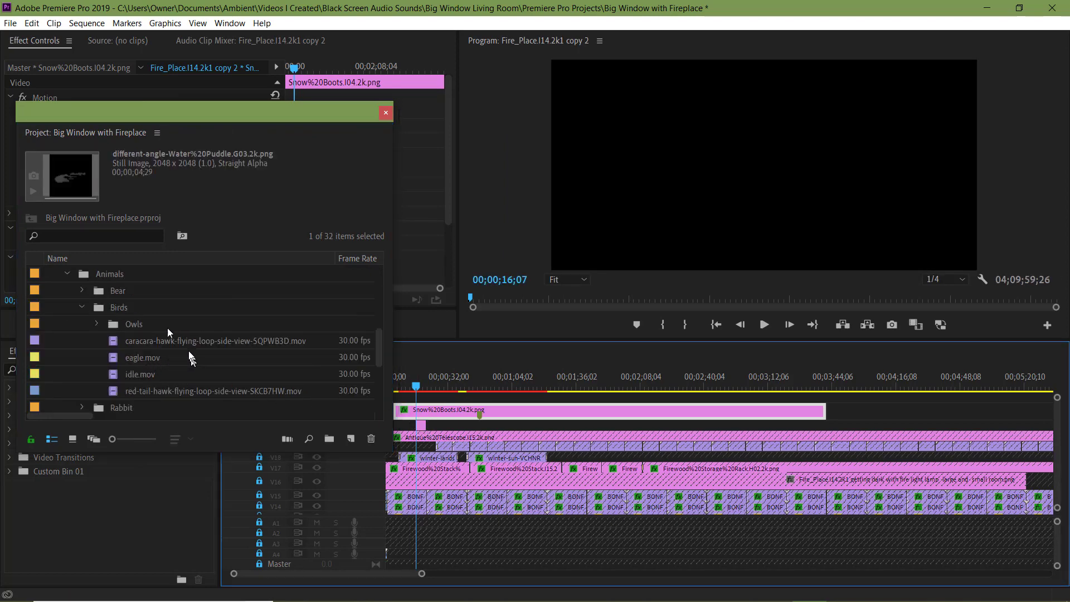
# - Place Water%20Puddle.H03.2k.png on V21 at about 00;00;27, after the first puddle clip, and dock the Project panel again
pyautogui.scroll(1, 164, 328)
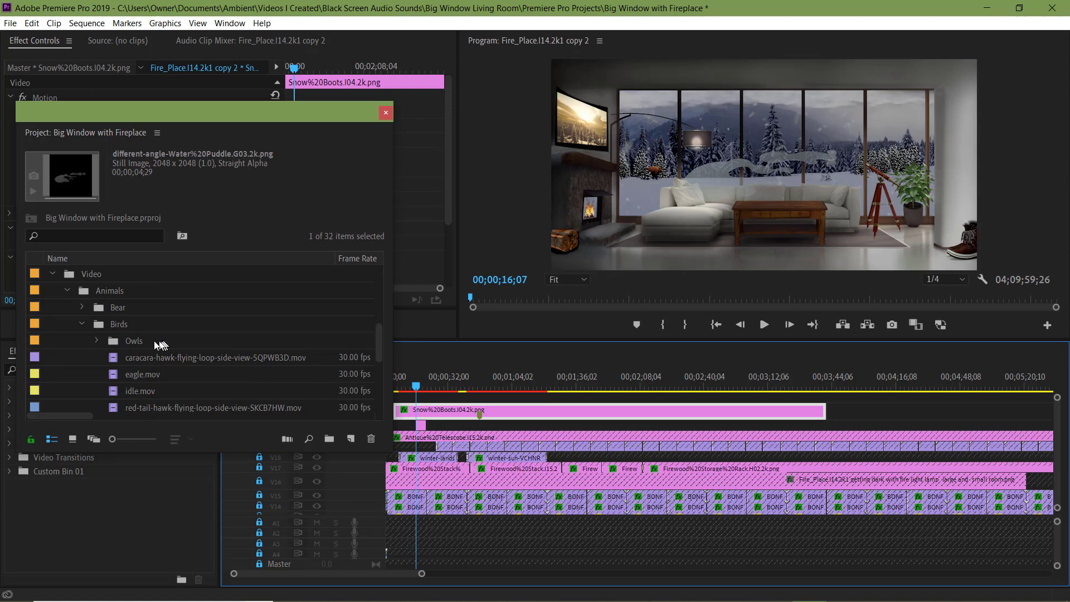
pyautogui.click(82, 324)
pyautogui.scroll(-10, 165, 339)
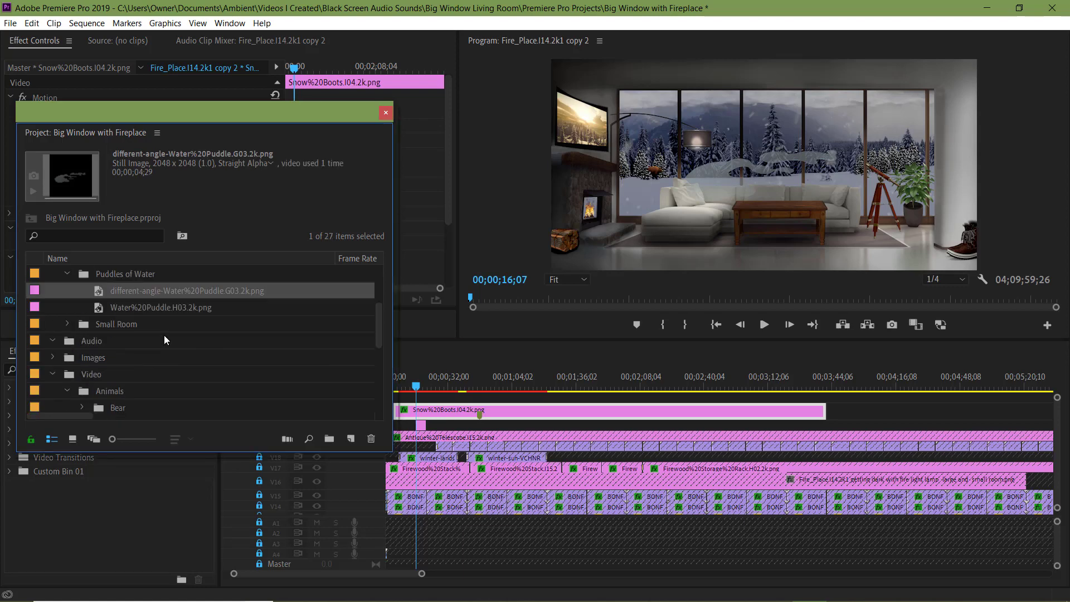
pyautogui.scroll(3, 163, 341)
pyautogui.click(164, 361)
pyautogui.moveTo(163, 363); pyautogui.dragTo(434, 392)
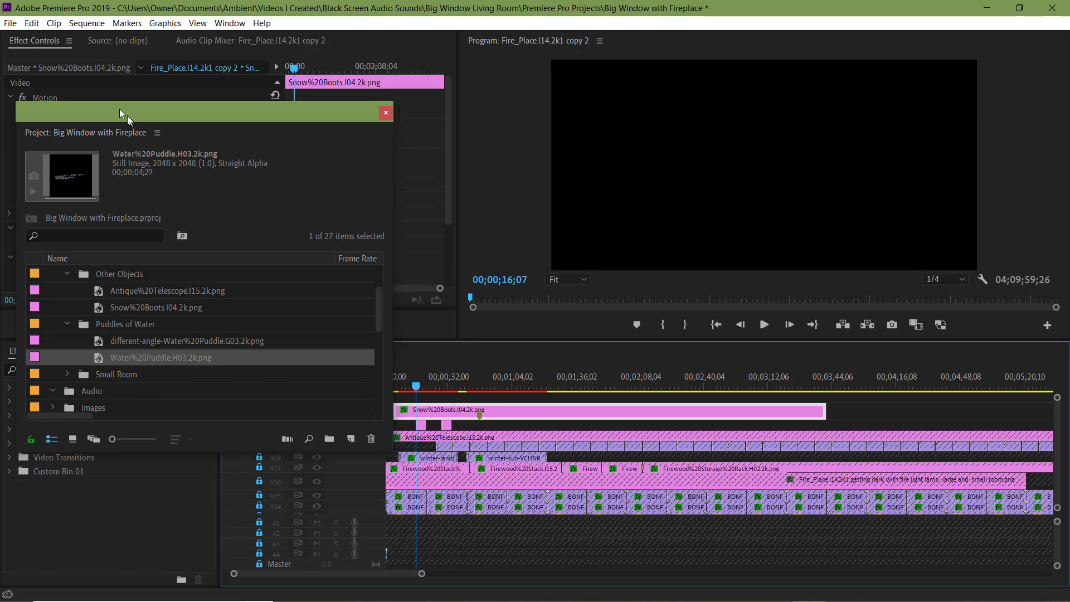
pyautogui.moveTo(107, 108); pyautogui.dragTo(132, 364)
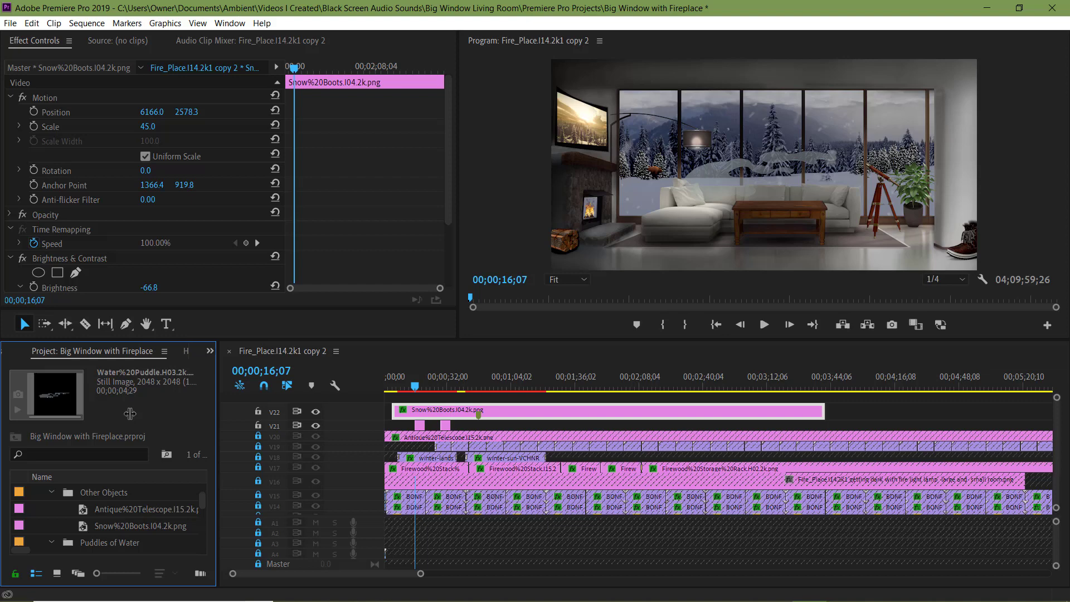
# - Scale the different-angle-Water%20Puddle.G03.2k.png clip to about 51.6 and position it at about 5873.2, 2764.0 beneath the snow boots
pyautogui.moveTo(218, 412); pyautogui.dragTo(128, 413)
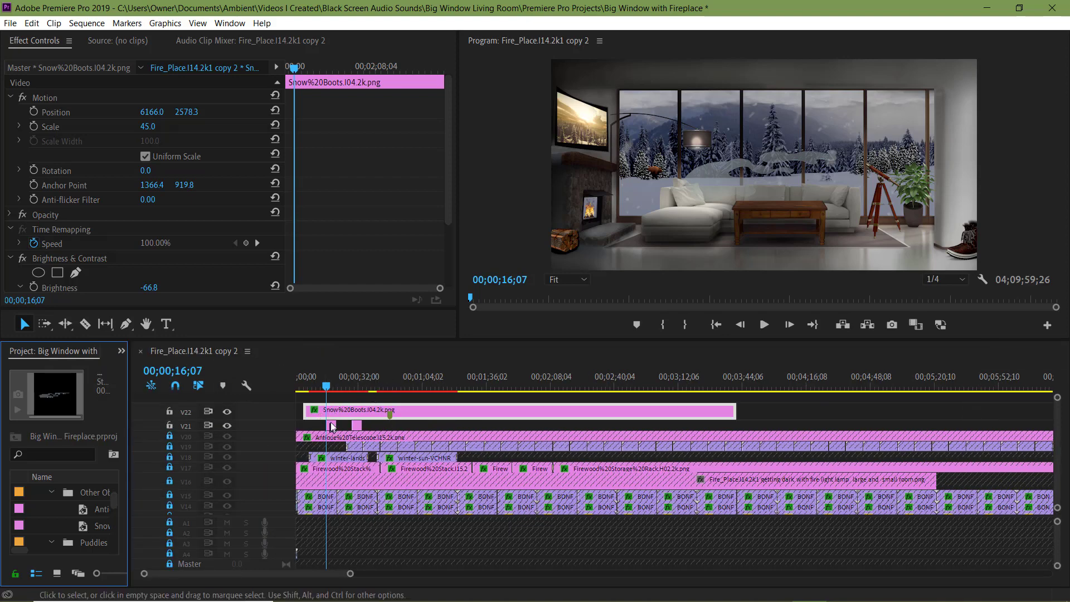
pyautogui.click(331, 427)
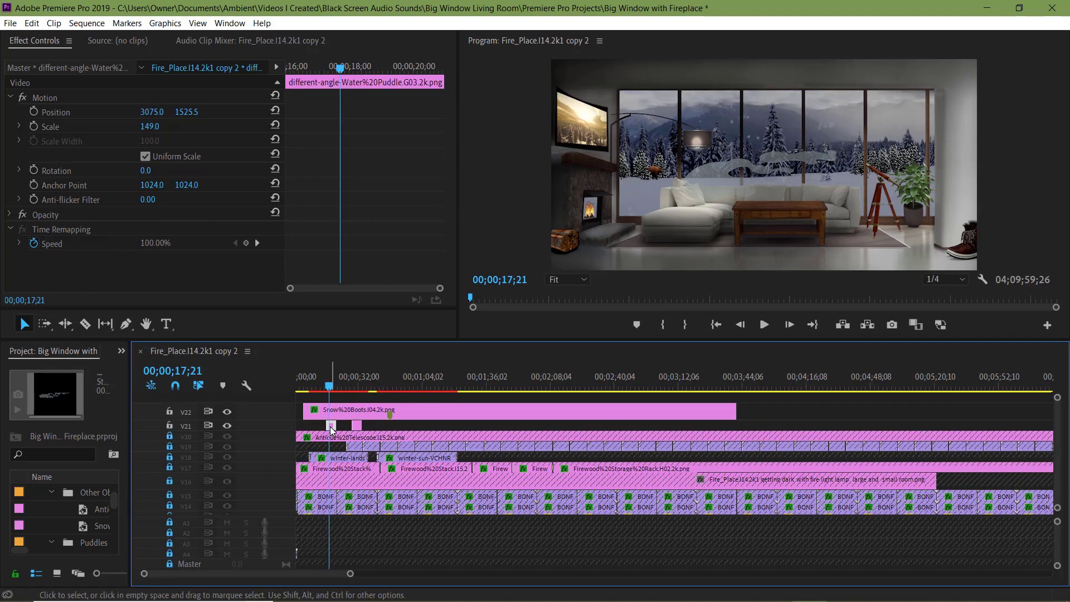
pyautogui.click(93, 127)
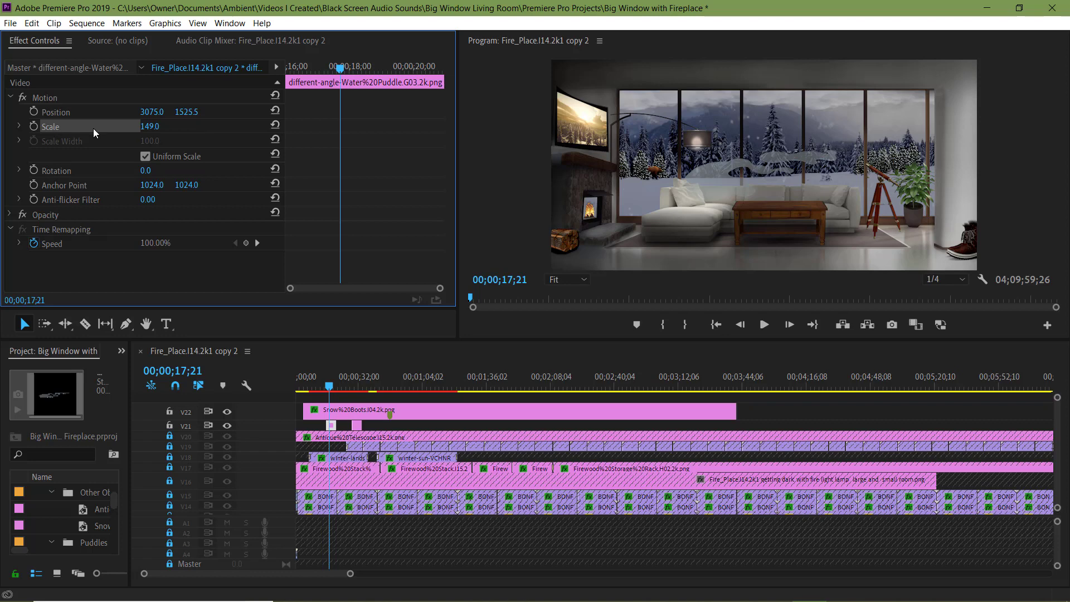
pyautogui.click(89, 114)
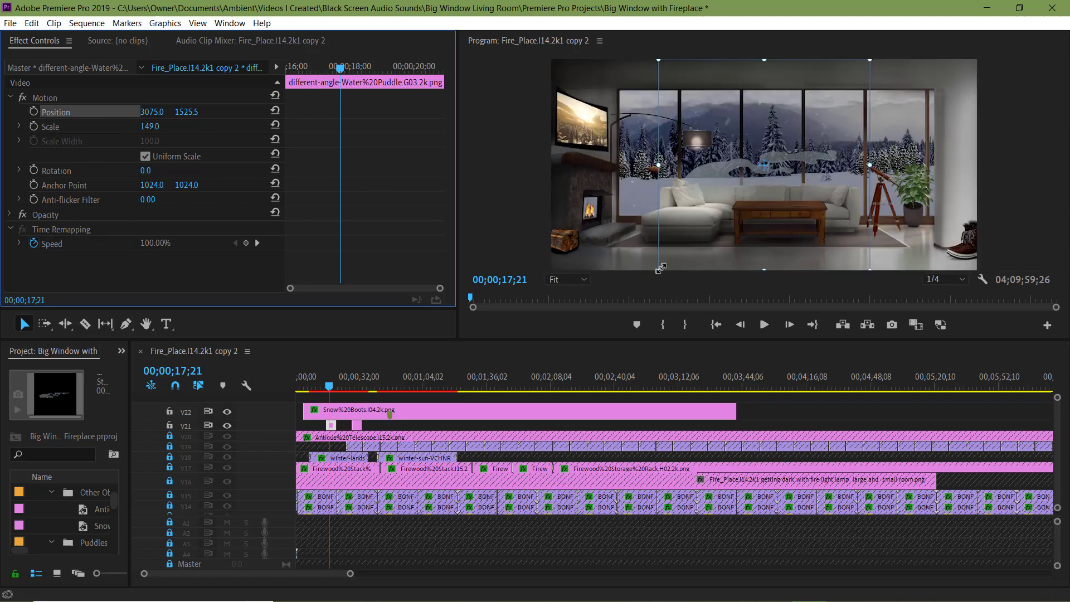
pyautogui.moveTo(659, 268); pyautogui.dragTo(939, 268)
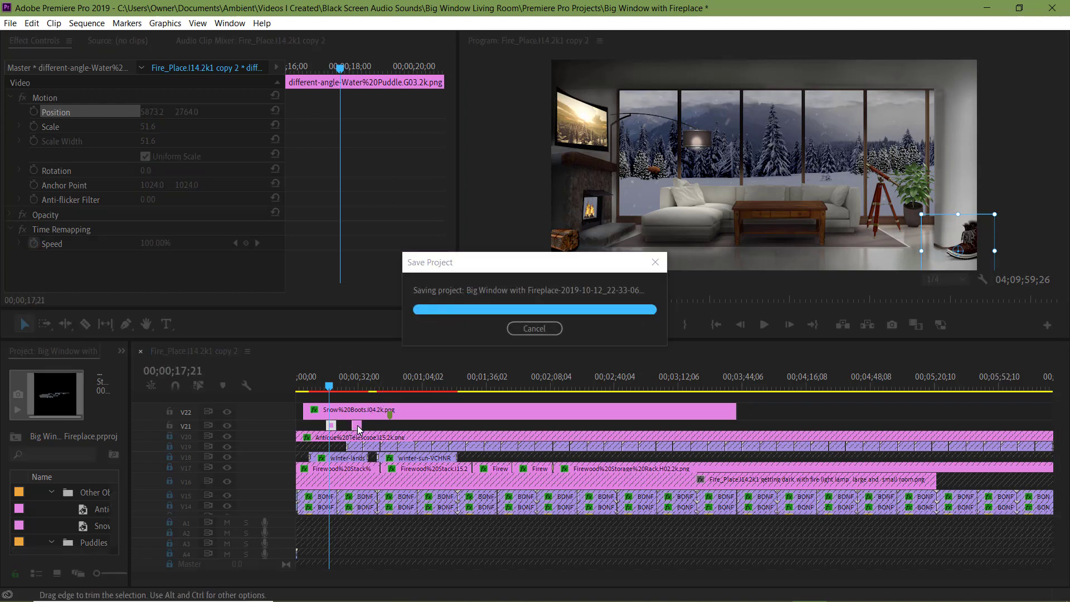
# - Move the Water%20Puddle.H03.2k.png clip along V21 to start at about 00;00;47, then select the first puddle clip
pyautogui.moveTo(356, 426); pyautogui.dragTo(394, 429)
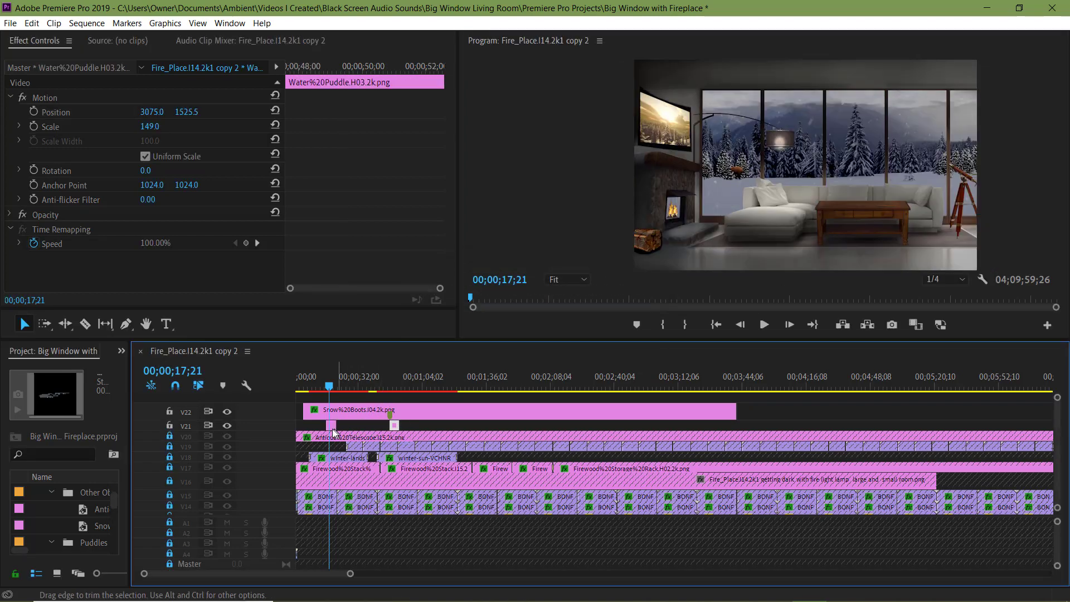
pyautogui.click(333, 426)
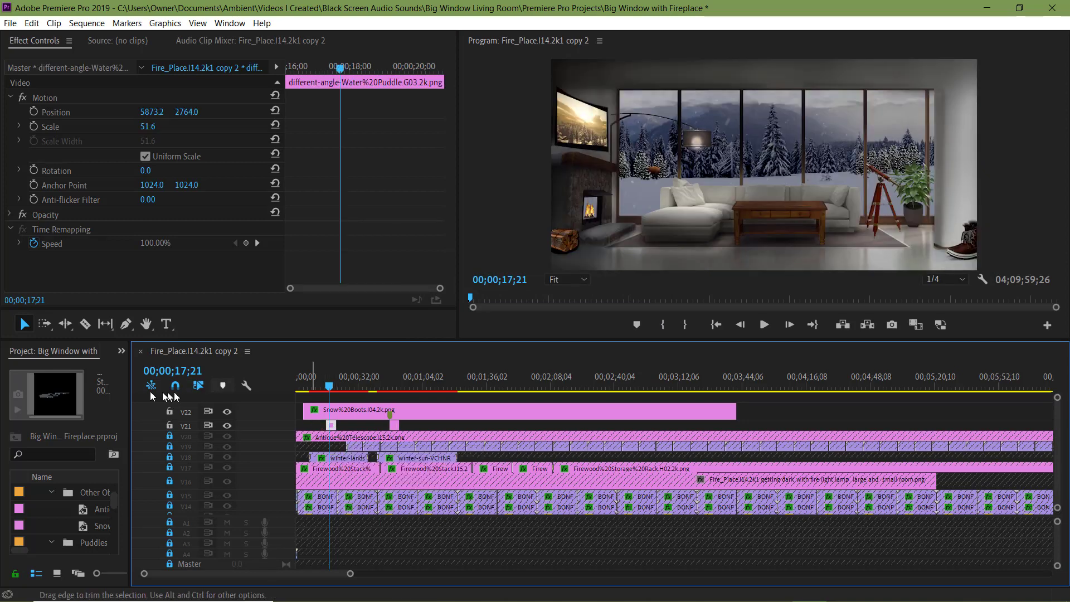
# - Copy the Brightness & Contrast and Drop Shadow effects from the Snow Boots clip to the first puddle clip
pyautogui.click(368, 412)
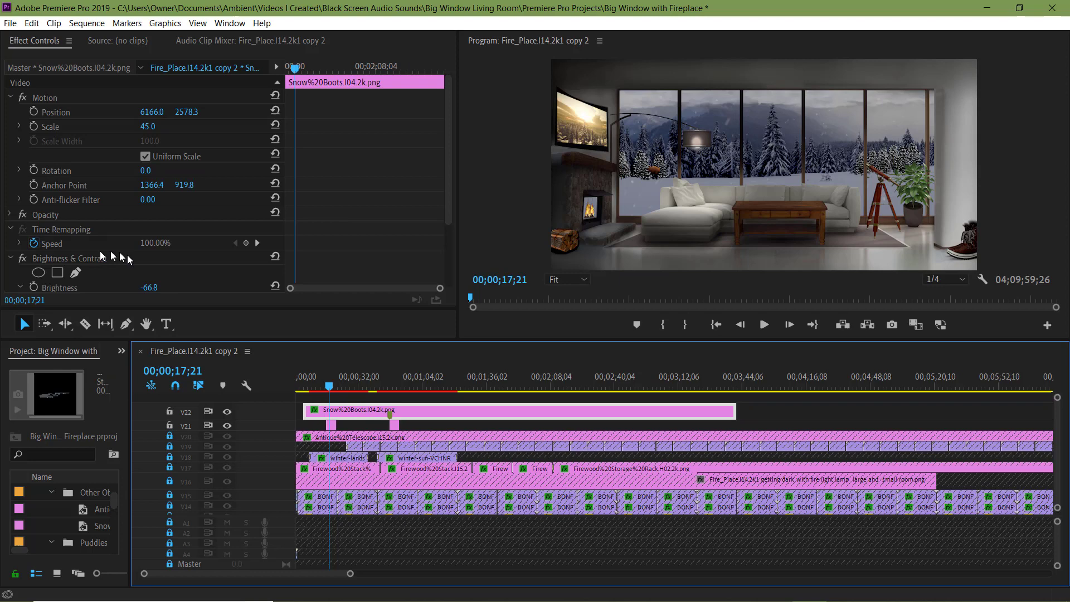
pyautogui.click(87, 261)
pyautogui.scroll(-5, 81, 262)
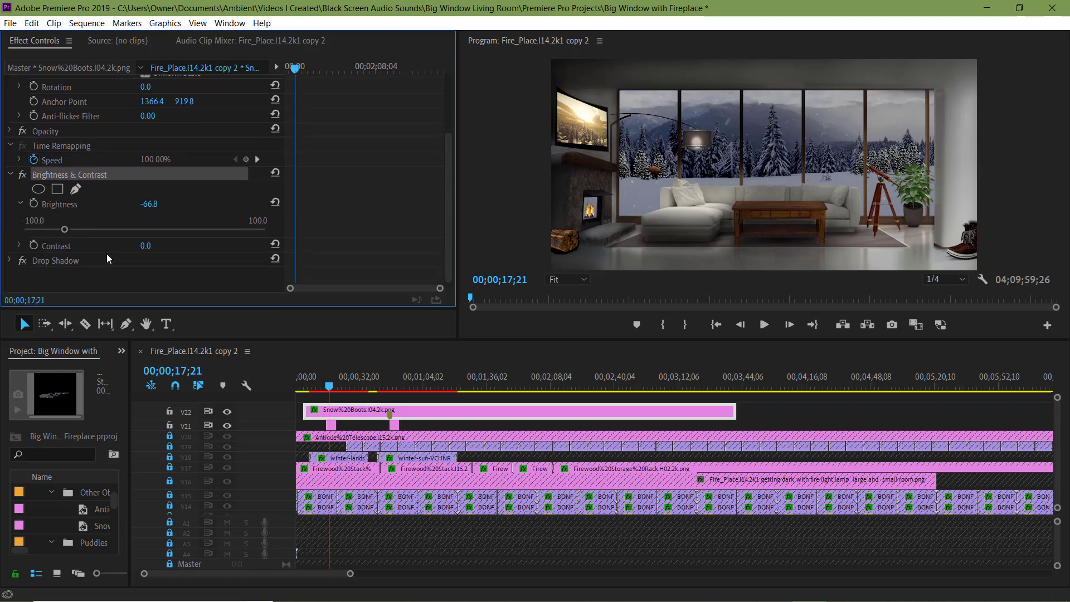
pyautogui.click(73, 261)
pyautogui.rightClick(73, 261)
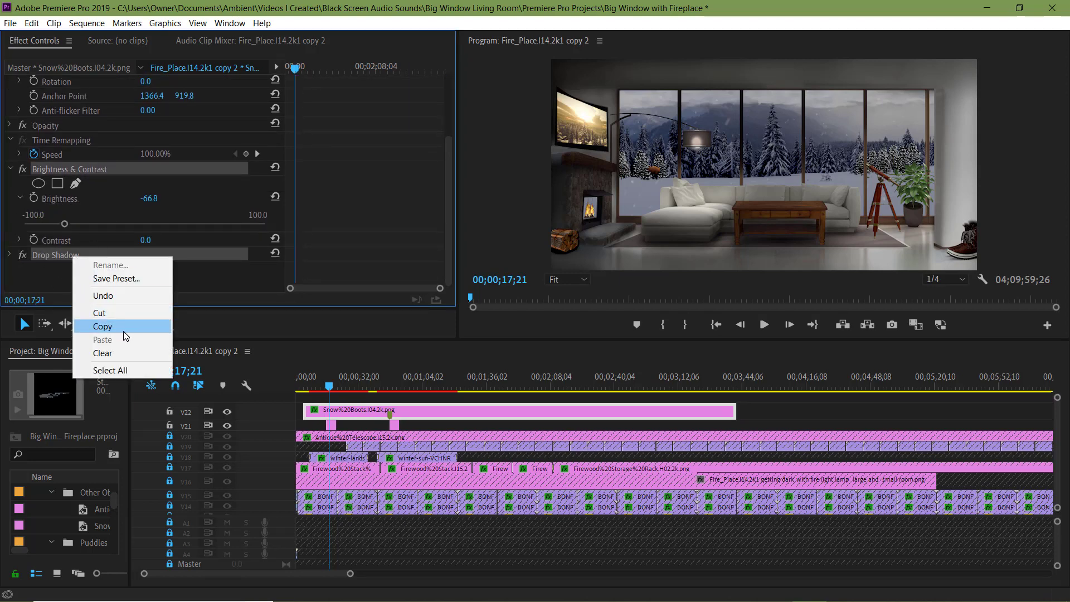
pyautogui.click(162, 326)
pyautogui.click(331, 425)
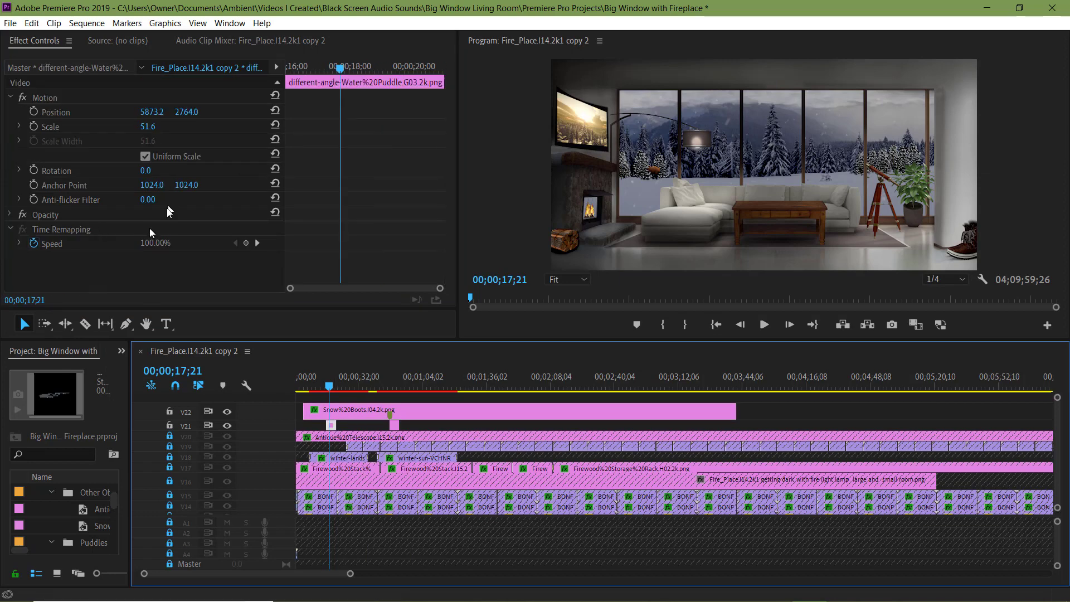
pyautogui.rightClick(123, 269)
pyautogui.click(160, 348)
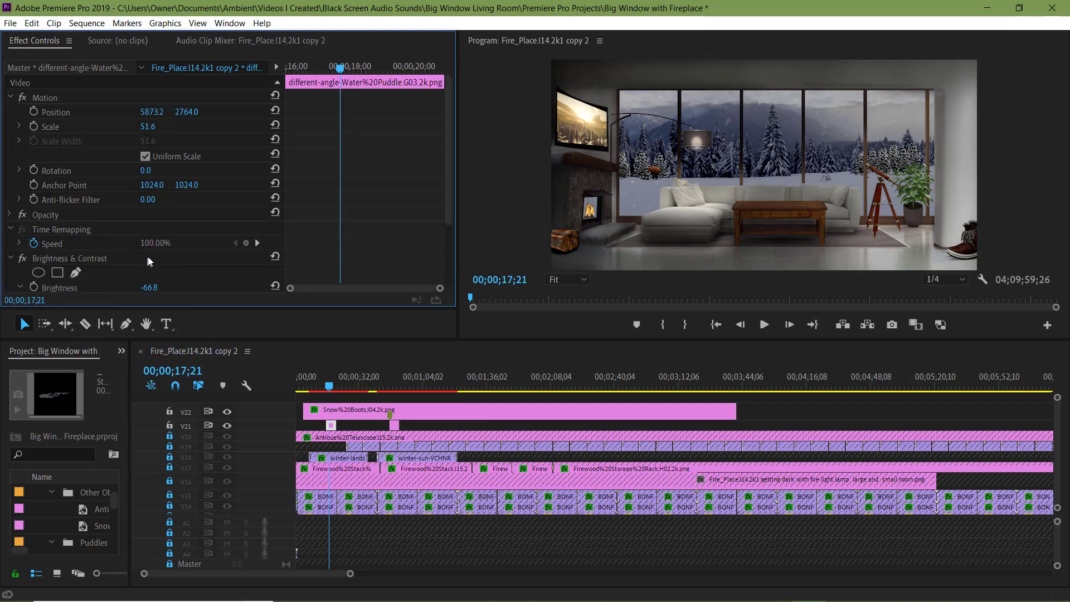
# - Set the first puddle's brightness to -89.6 and shift it to about 6024.2, 2774.1 under the boots
pyautogui.scroll(-5, 69, 243)
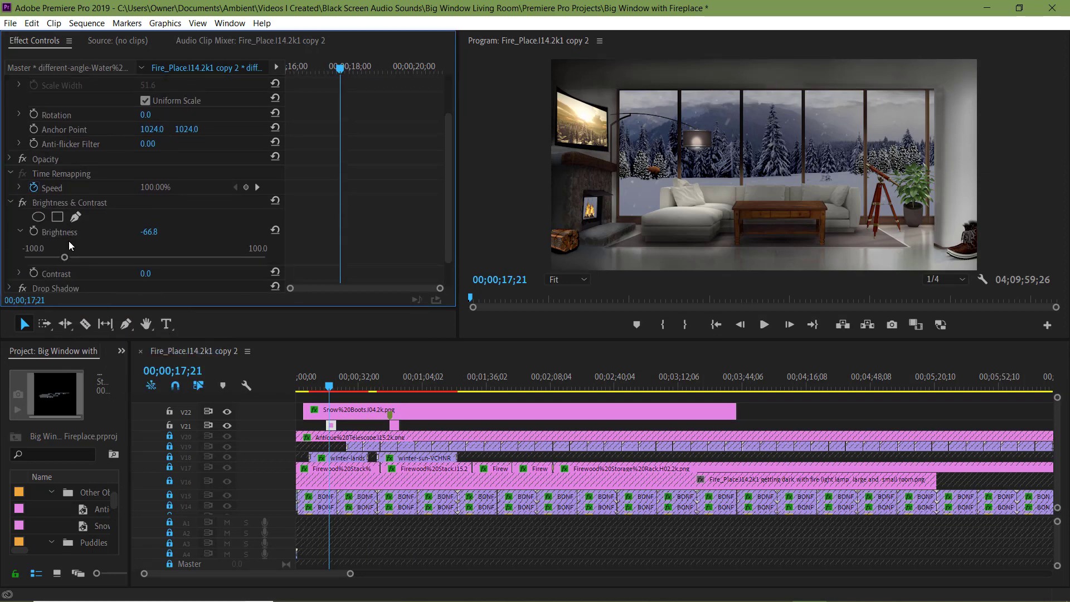
pyautogui.moveTo(59, 227); pyautogui.dragTo(37, 226)
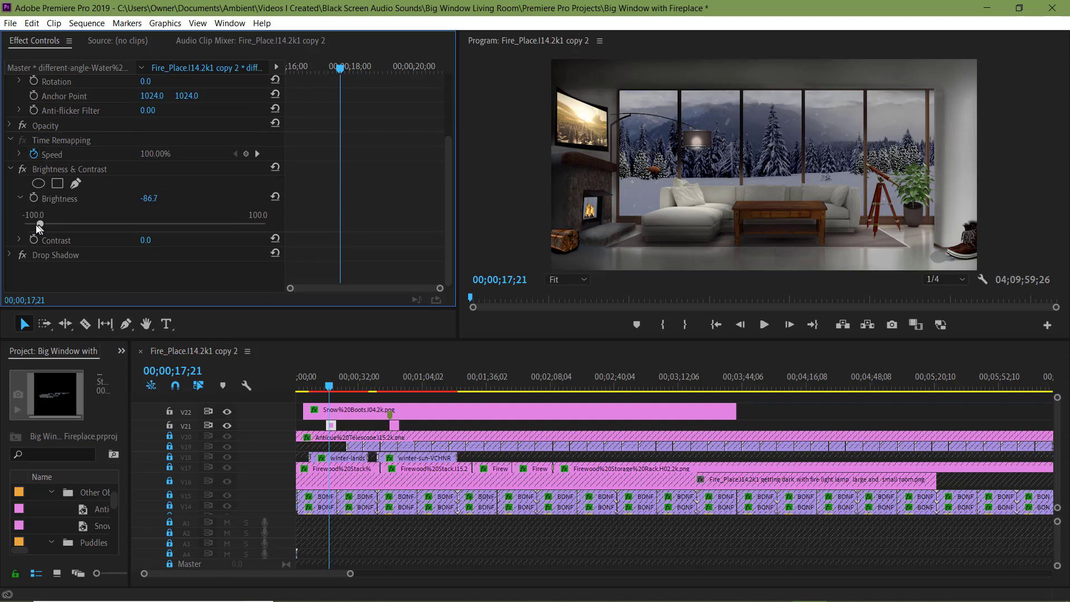
pyautogui.click(9, 255)
pyautogui.scroll(-5, 106, 253)
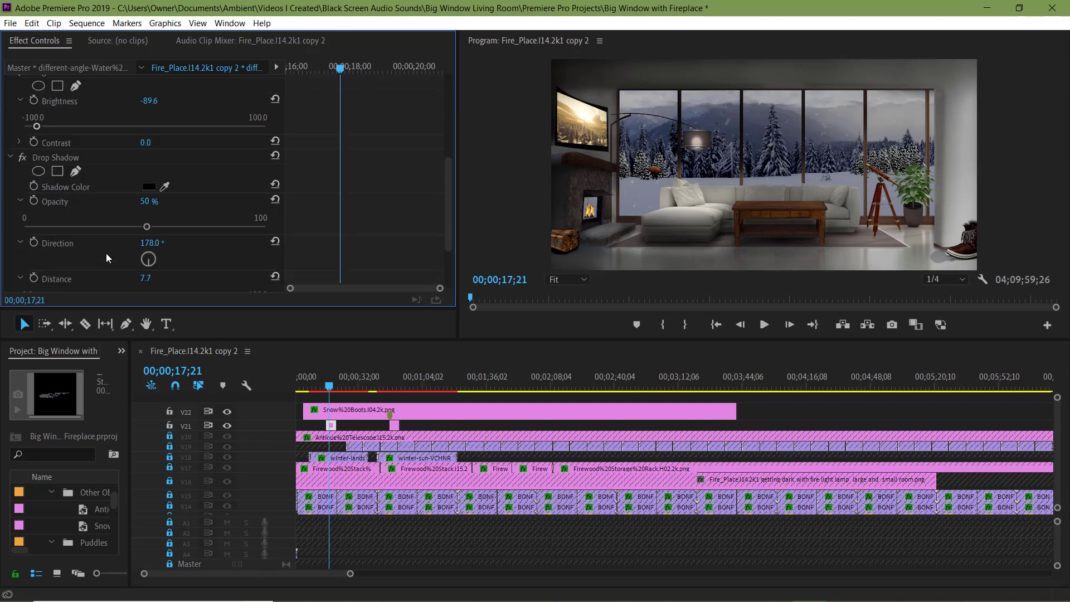
pyautogui.scroll(10, 210, 159)
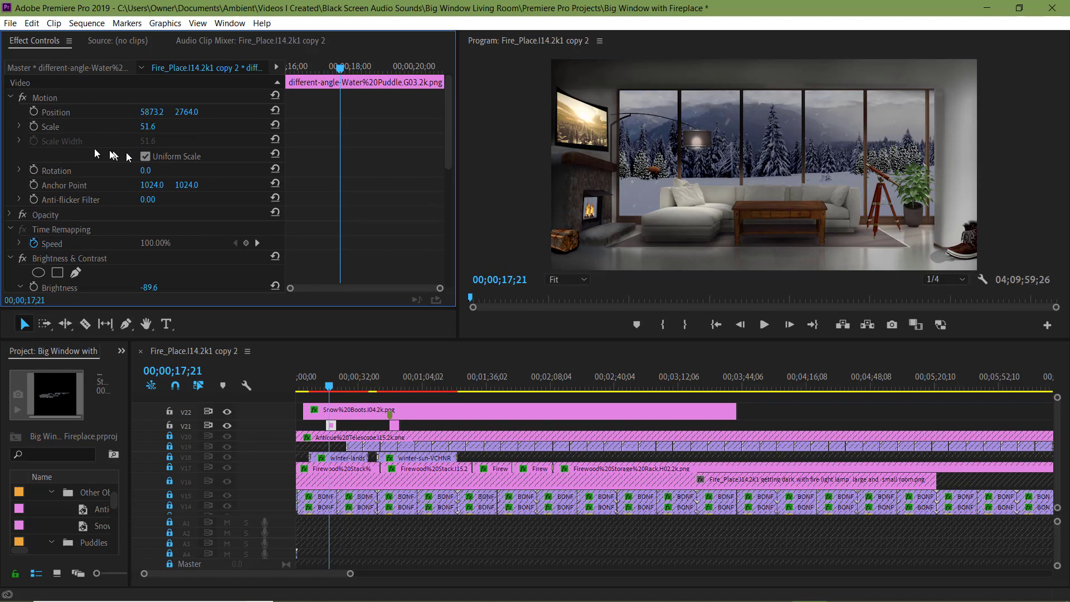
pyautogui.click(88, 125)
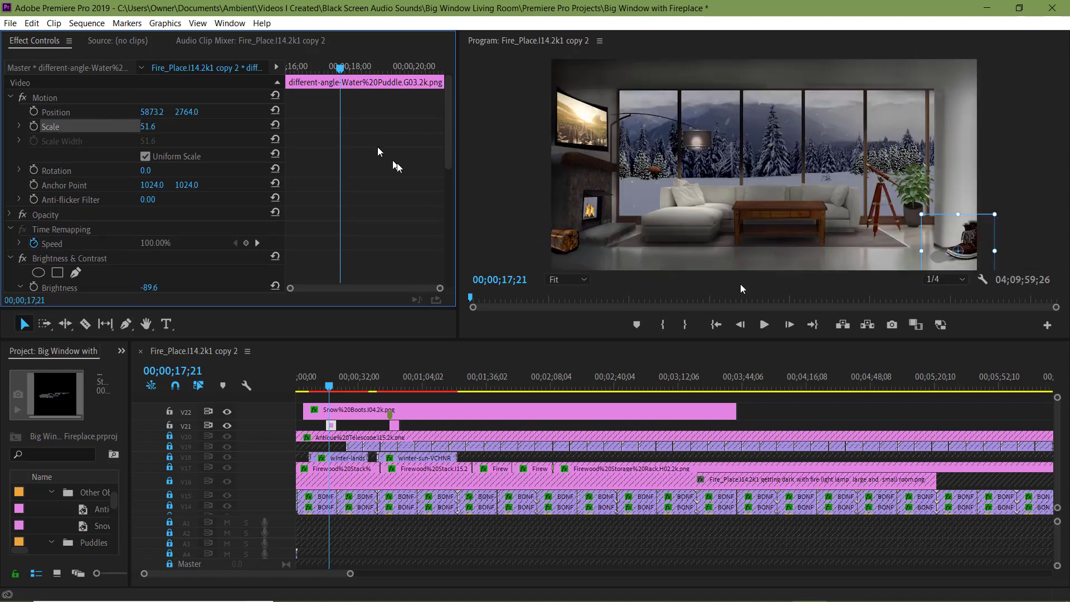
pyautogui.moveTo(948, 265); pyautogui.dragTo(955, 267)
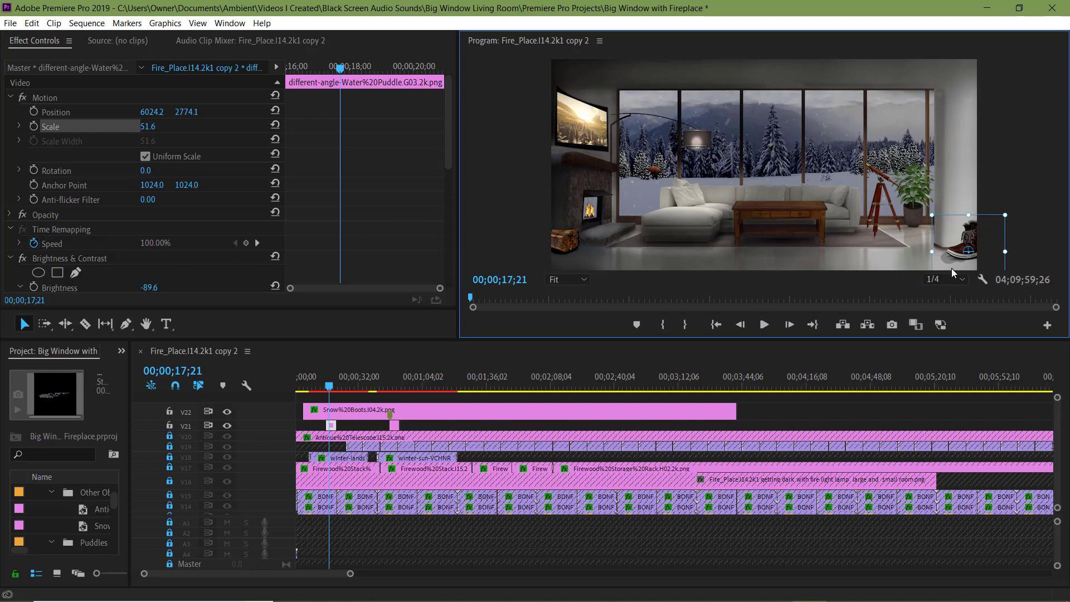
# - Insert a video track above V21 and move Water%20Puddle.H03.2k.png onto it at about 00;00;16, overlapping the first puddle clip
pyautogui.rightClick(262, 429)
pyautogui.click(278, 448)
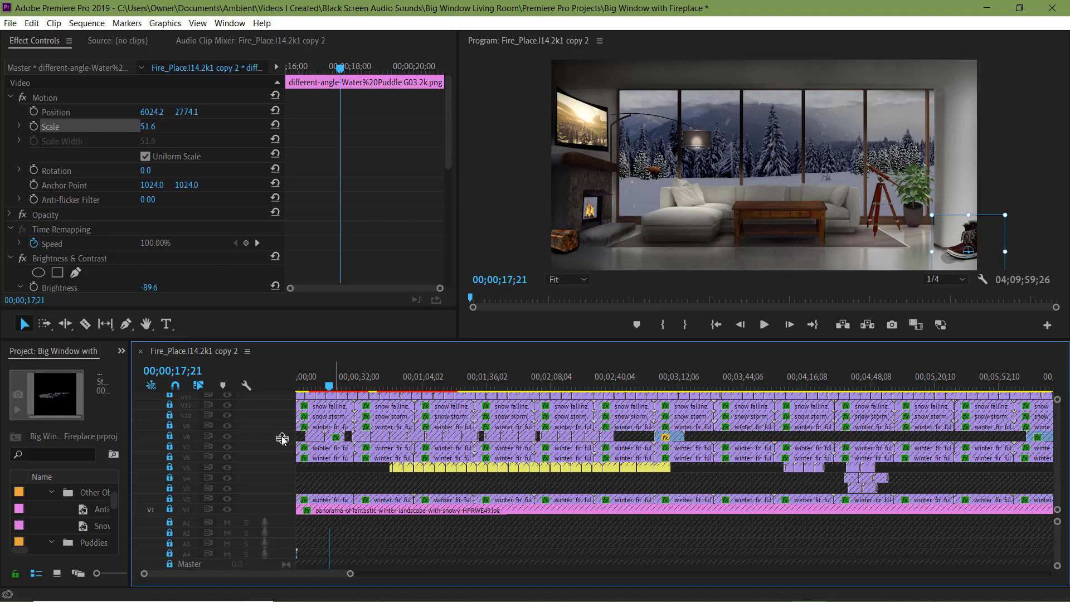
pyautogui.scroll(1, 289, 426)
pyautogui.scroll(3, 288, 427)
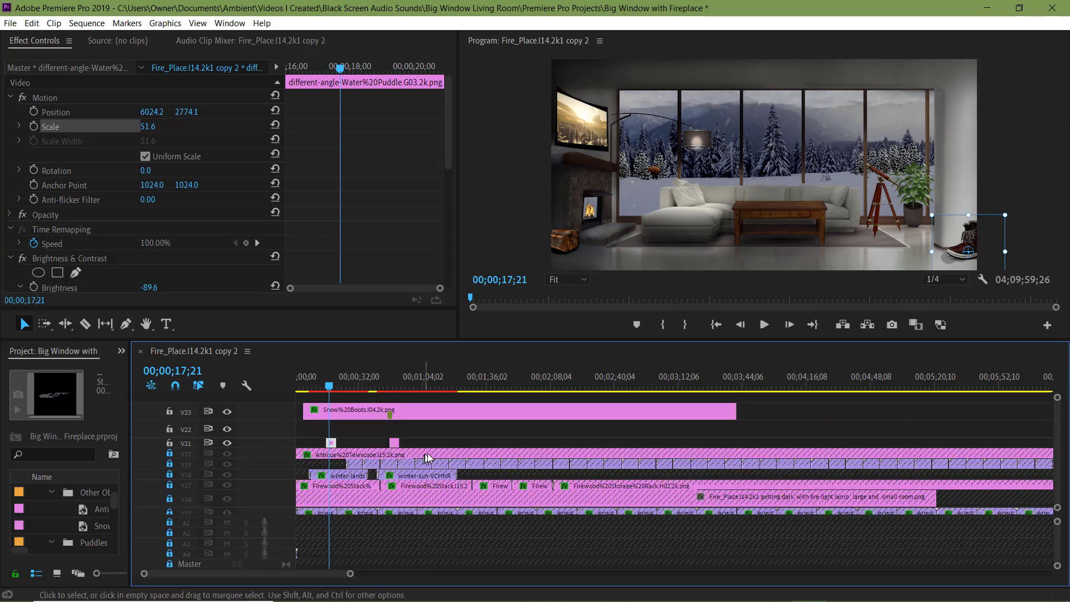
pyautogui.moveTo(366, 442); pyautogui.dragTo(333, 430)
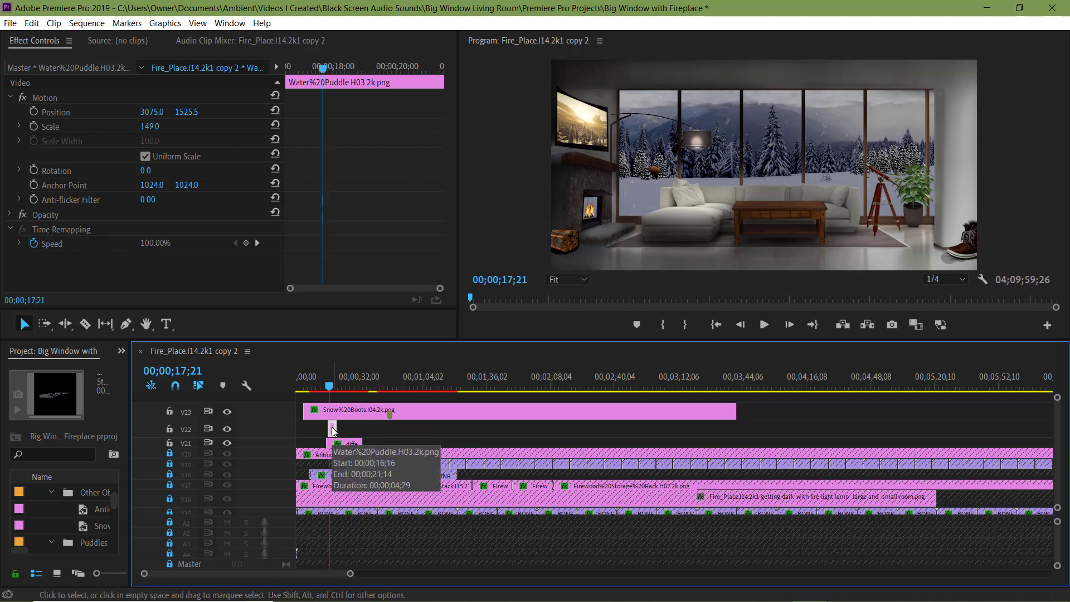
# - Scale Water%20Puddle.H03.2k.png to about 85.1 and position it at about 6155.0, 2764.0 beneath the snow boots
pyautogui.click(105, 127)
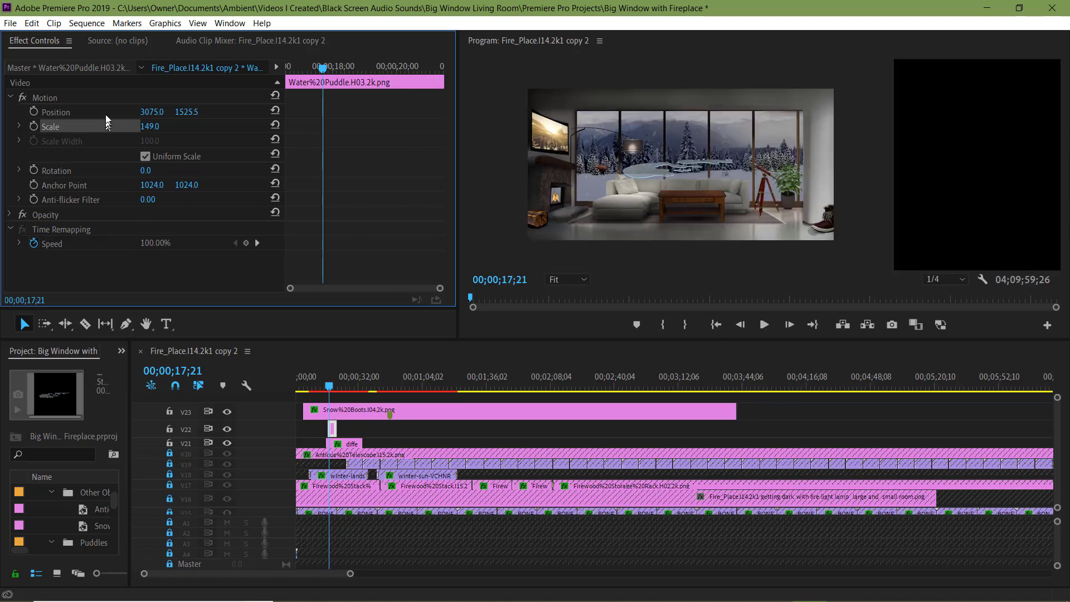
pyautogui.moveTo(653, 269); pyautogui.dragTo(782, 210)
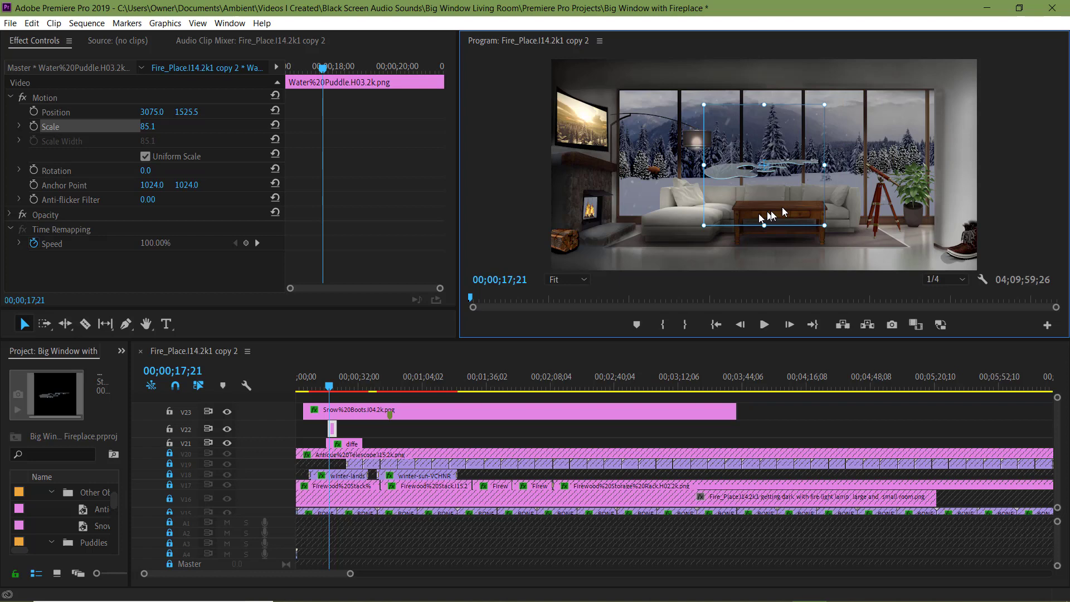
pyautogui.moveTo(949, 273); pyautogui.dragTo(964, 272)
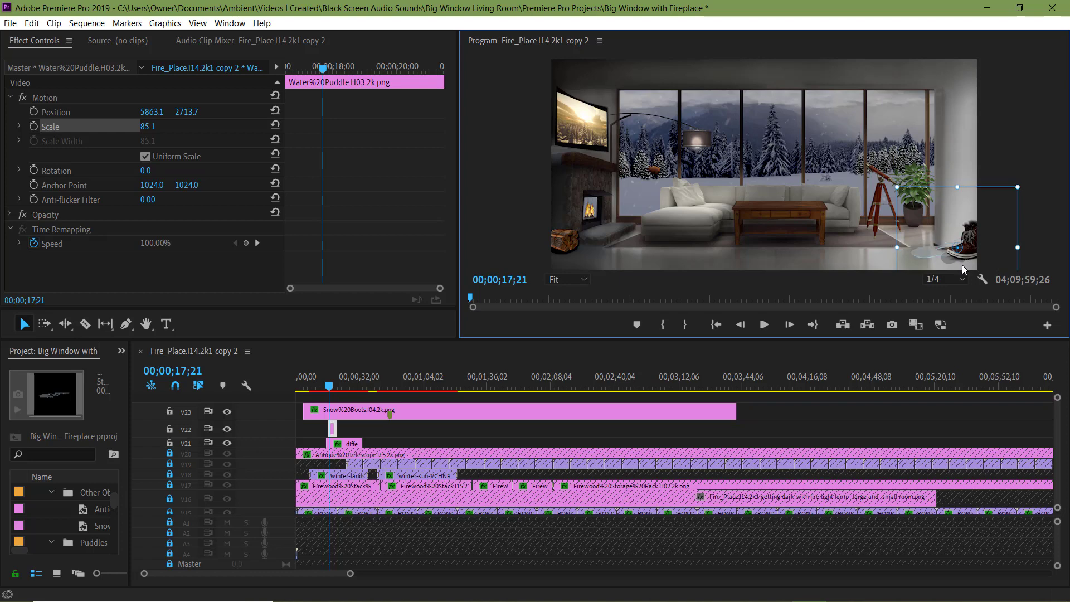
pyautogui.moveTo(971, 275); pyautogui.dragTo(983, 268)
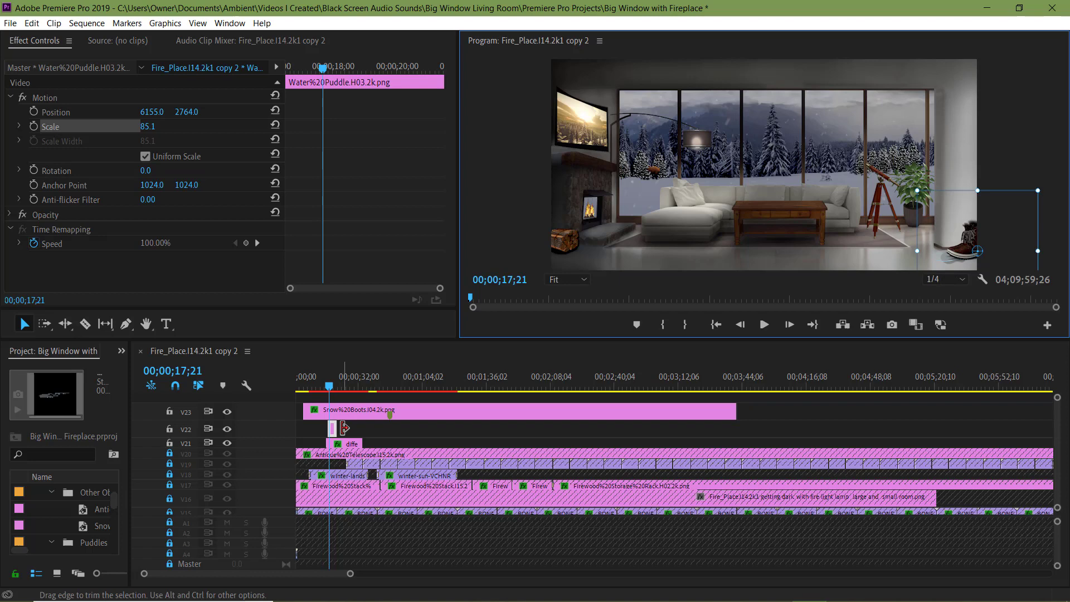
# - Paste the copied Brightness & Contrast and Drop Shadow effects onto the Water%20Puddle.H03.2k.png clip
pyautogui.click(109, 240)
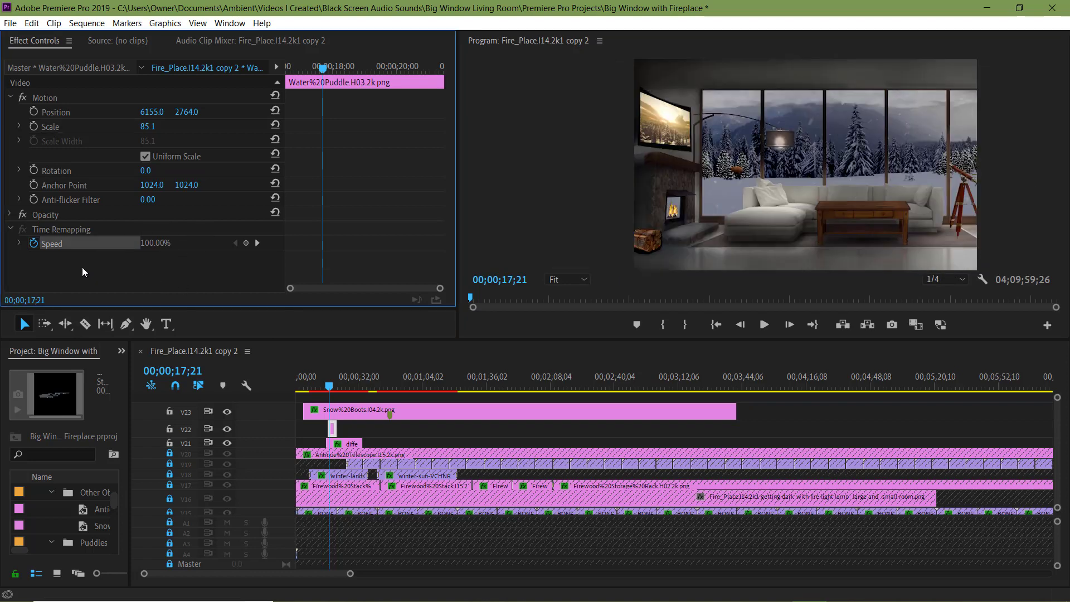
pyautogui.rightClick(82, 272)
pyautogui.click(126, 349)
pyautogui.scroll(-2, 112, 264)
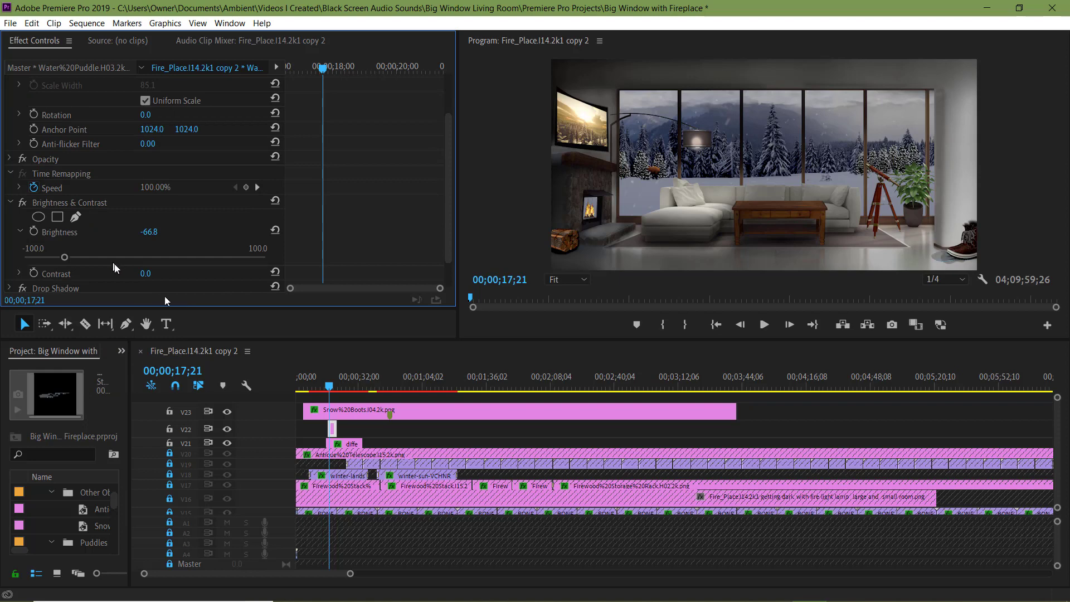
# - Extend the V22 puddle clip to span about 00;00;05 to 00;00;48, and the V21 puddle clip's start back to about 00;00;07
pyautogui.click(333, 428)
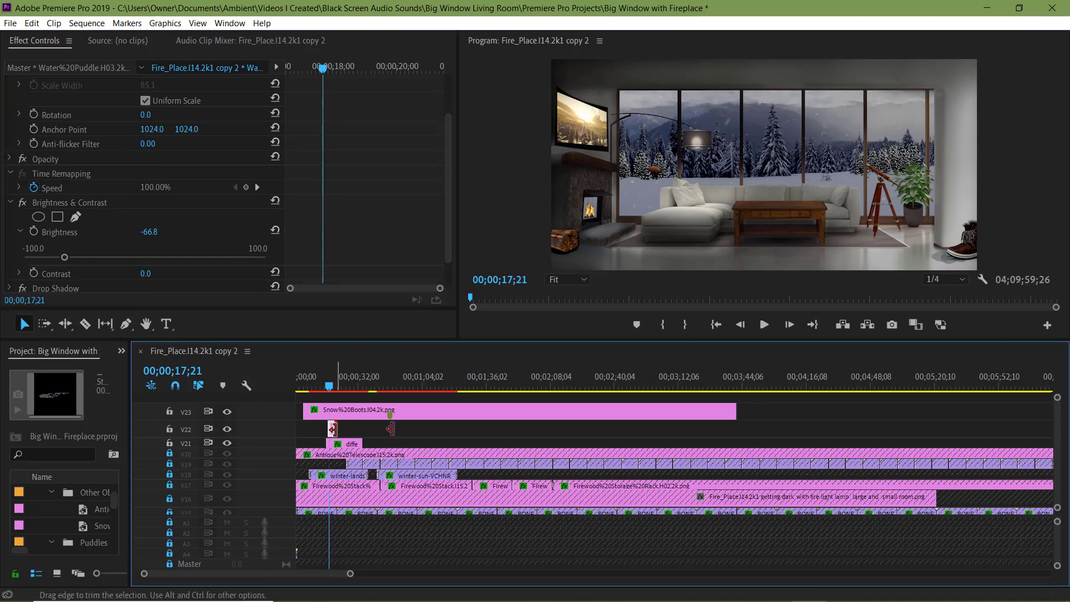
pyautogui.moveTo(391, 429); pyautogui.dragTo(392, 428)
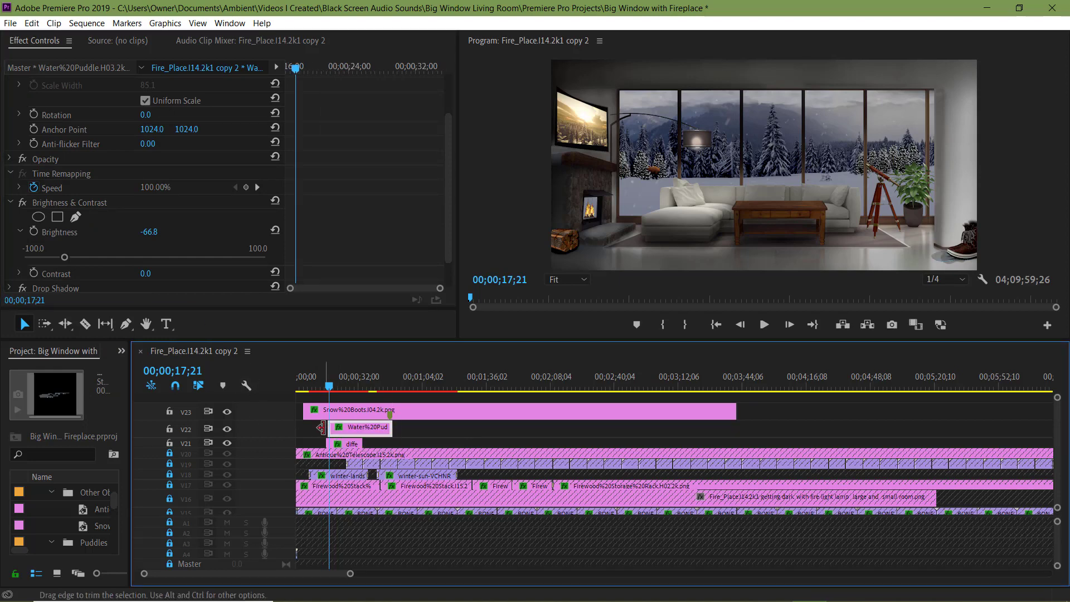
pyautogui.moveTo(315, 427); pyautogui.dragTo(310, 445)
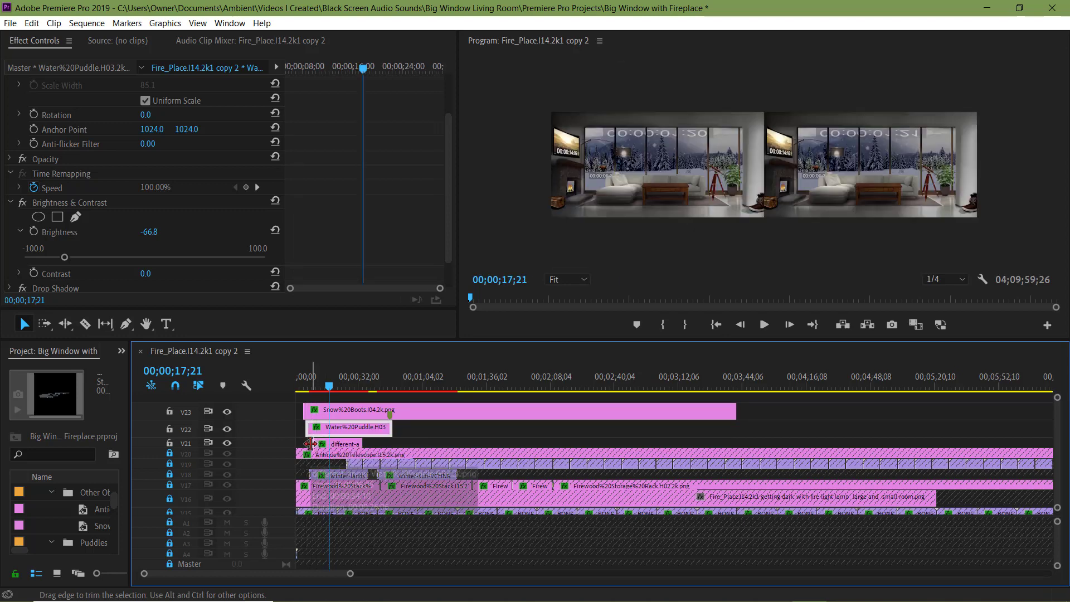
# - Shift the V22 puddle clip to start at about 00;00;08 and the V21 puddle clip at about 00;00;16
pyautogui.moveTo(329, 385); pyautogui.dragTo(301, 388)
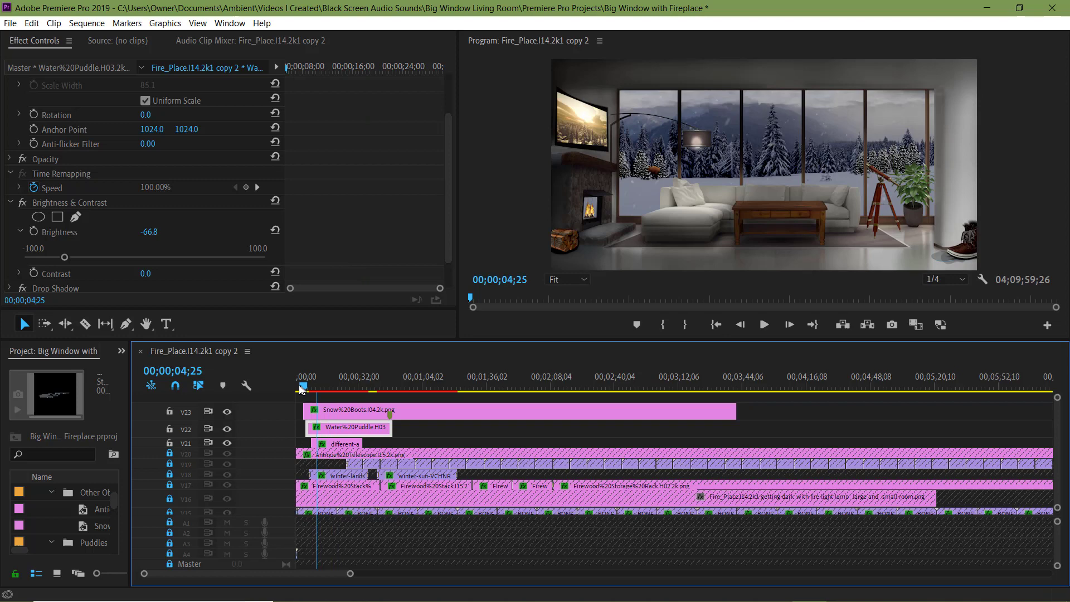
pyautogui.moveTo(329, 430)
pyautogui.mouseDown()
pyautogui.moveTo(335, 444)
pyautogui.moveTo(356, 443)
pyautogui.moveTo(315, 433)
pyautogui.mouseUp()
pyautogui.click(316, 434)
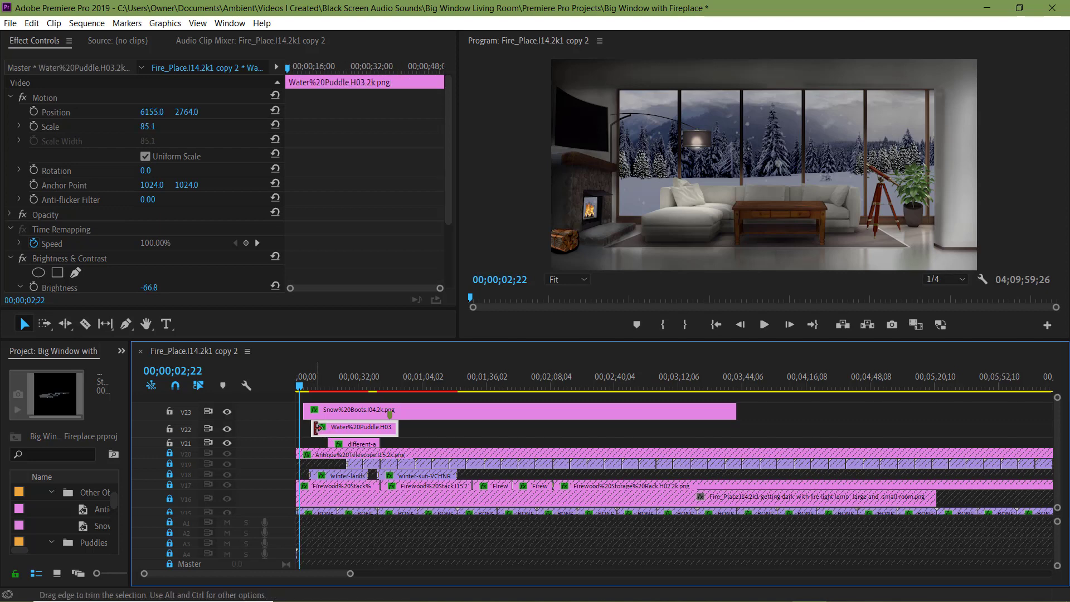
# - Apply the default transition to the start of both puddle clips on V22 and V21
pyautogui.rightClick(315, 433)
pyautogui.click(344, 509)
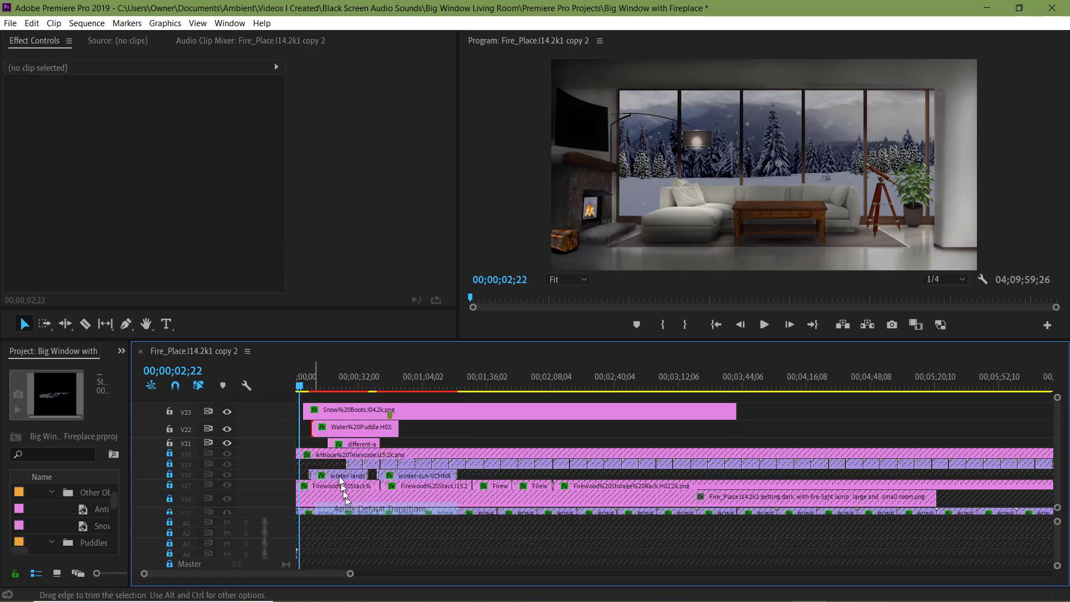
pyautogui.rightClick(331, 444)
pyautogui.click(363, 516)
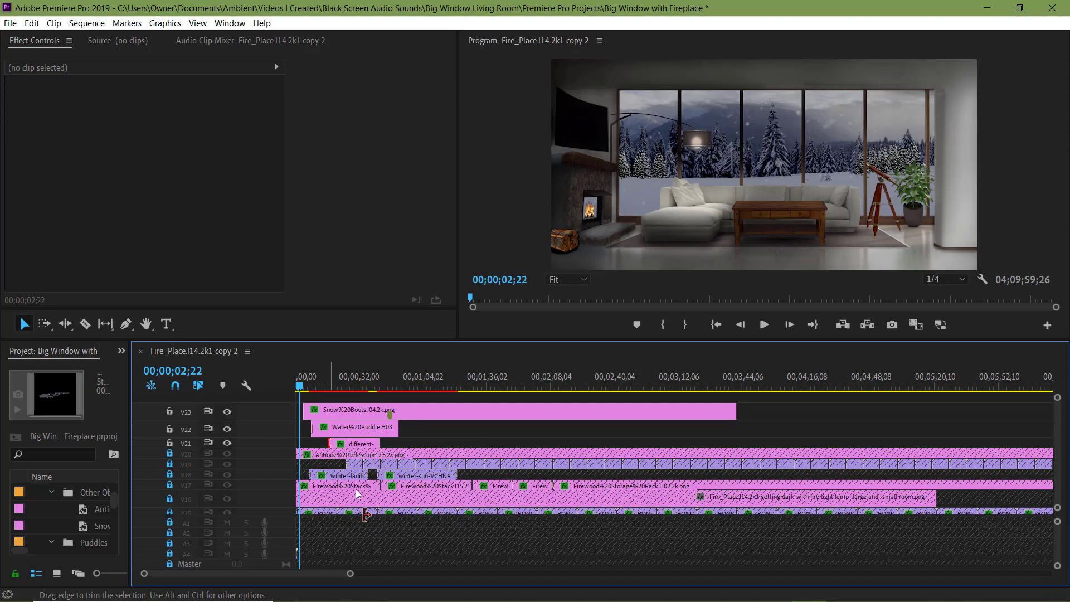
# - Move the Snow Boots clip and both puddle clips together to start at about 00;01;23, and place the playhead at 00;01;22;25
pyautogui.moveTo(410, 443); pyautogui.dragTo(569, 411)
pyautogui.click(460, 386)
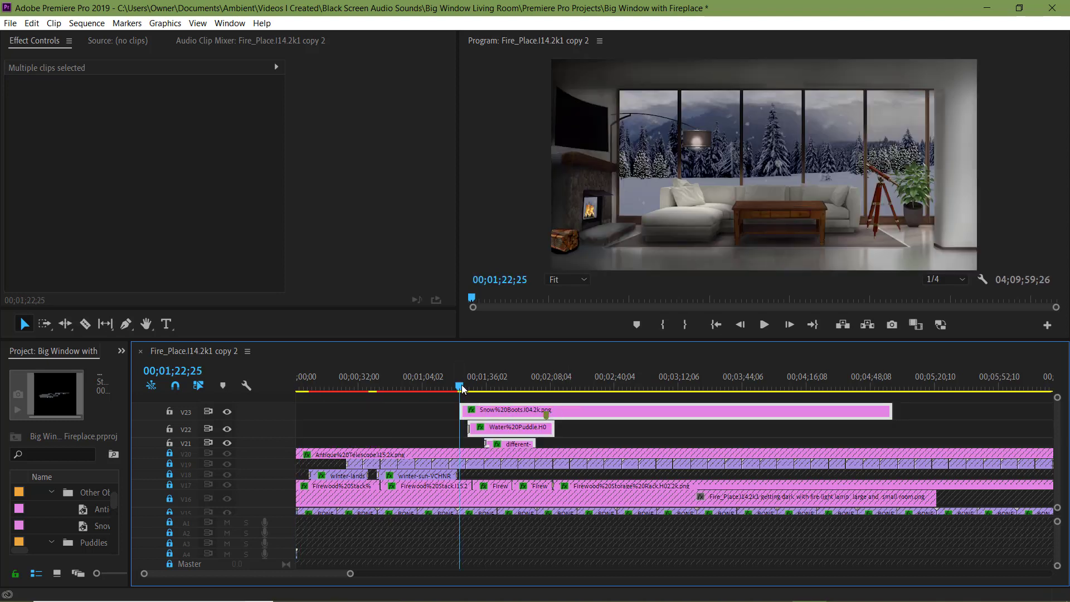
# - Shift the Snow Boots clip and both puddle clips together to start at about 00;01;30, and preview the sequence from there
pyautogui.click(764, 326)
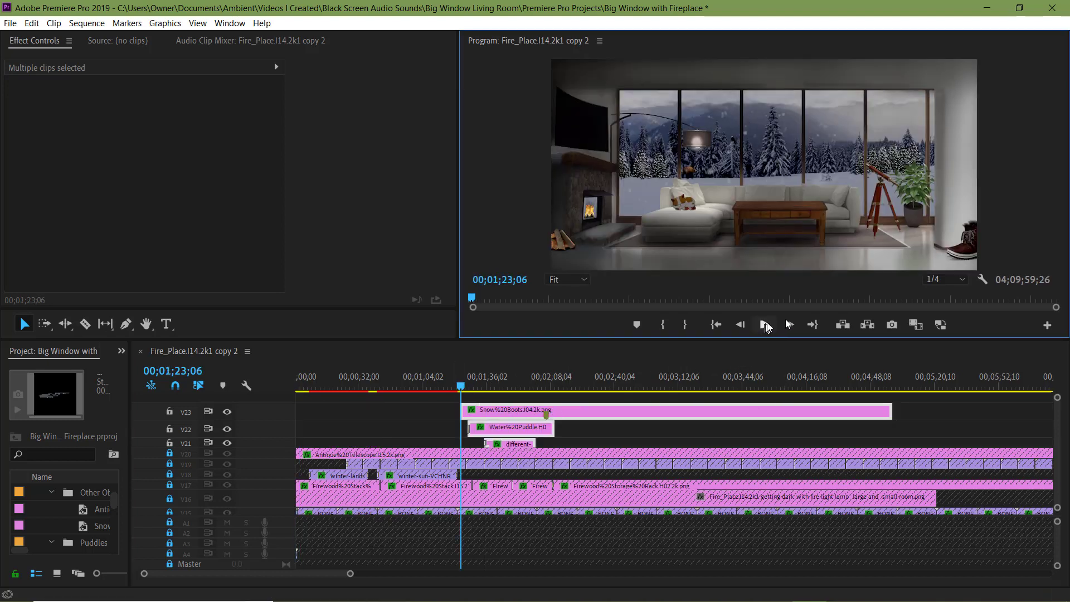
pyautogui.click(456, 386)
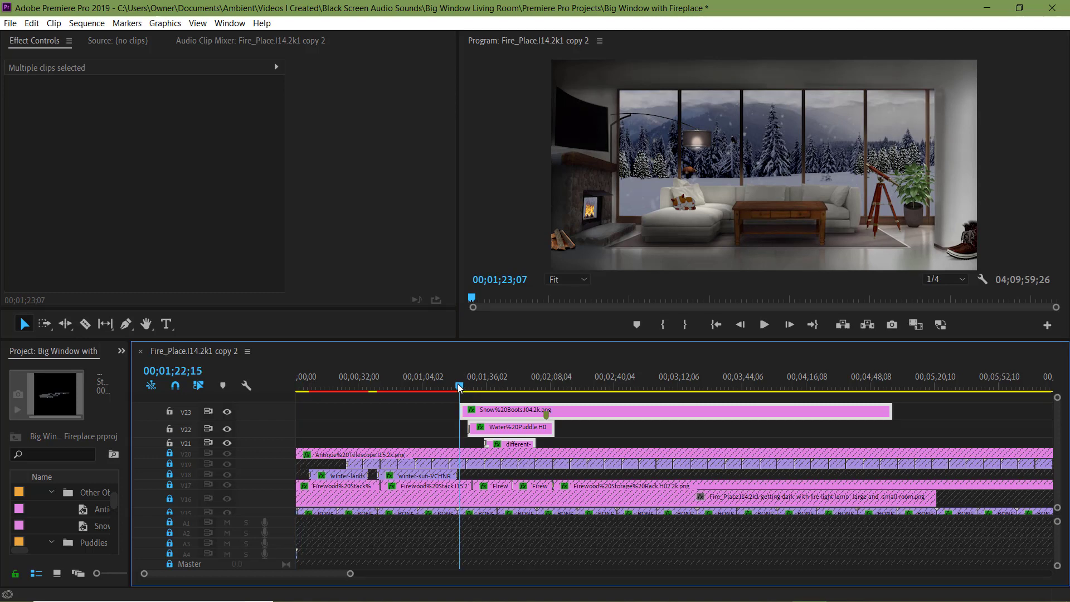
pyautogui.moveTo(574, 416)
pyautogui.mouseDown()
pyautogui.moveTo(612, 415)
pyautogui.moveTo(580, 412)
pyautogui.mouseUp()
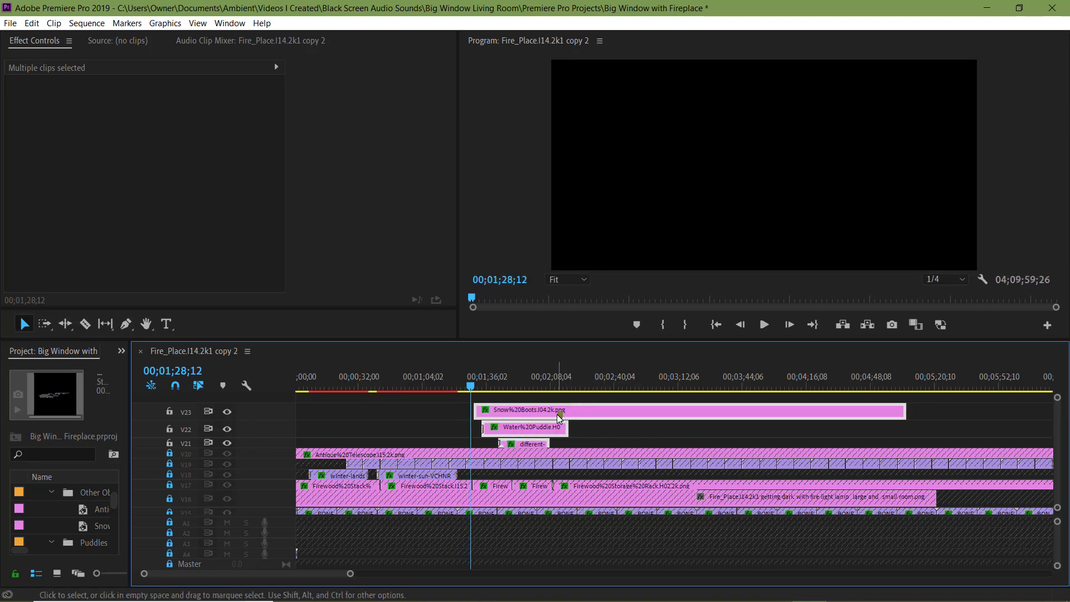
pyautogui.click(800, 432)
pyautogui.click(765, 325)
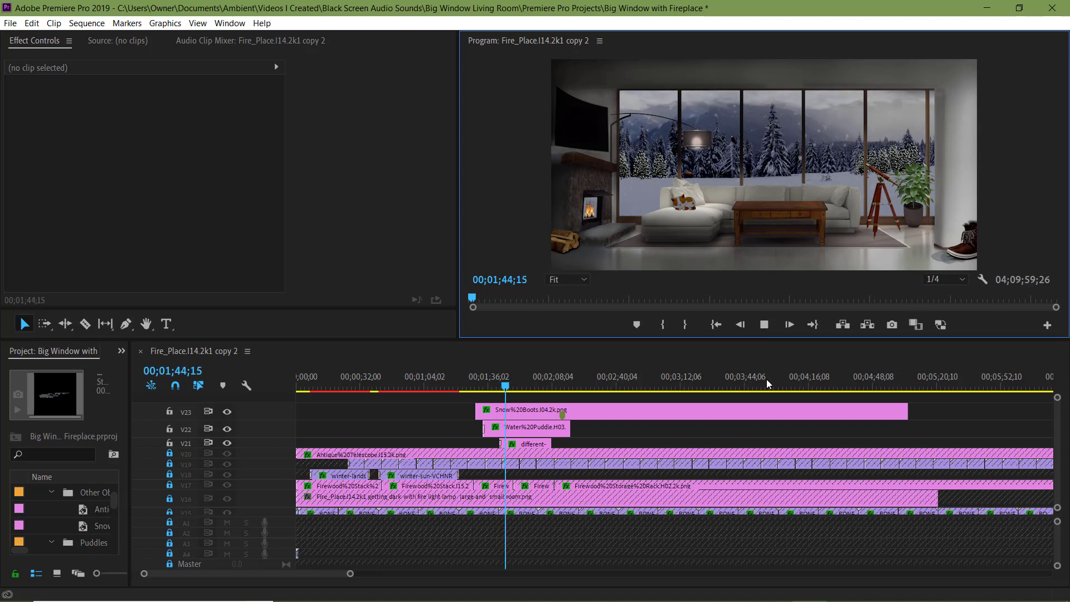
pyautogui.press('space')
# - Move the V22 puddle clip to start at about 00;01;30 and the V21 puddle clip at about 00;01;31, and preview them
pyautogui.moveTo(524, 429); pyautogui.dragTo(520, 429)
pyautogui.moveTo(350, 574); pyautogui.dragTo(298, 576)
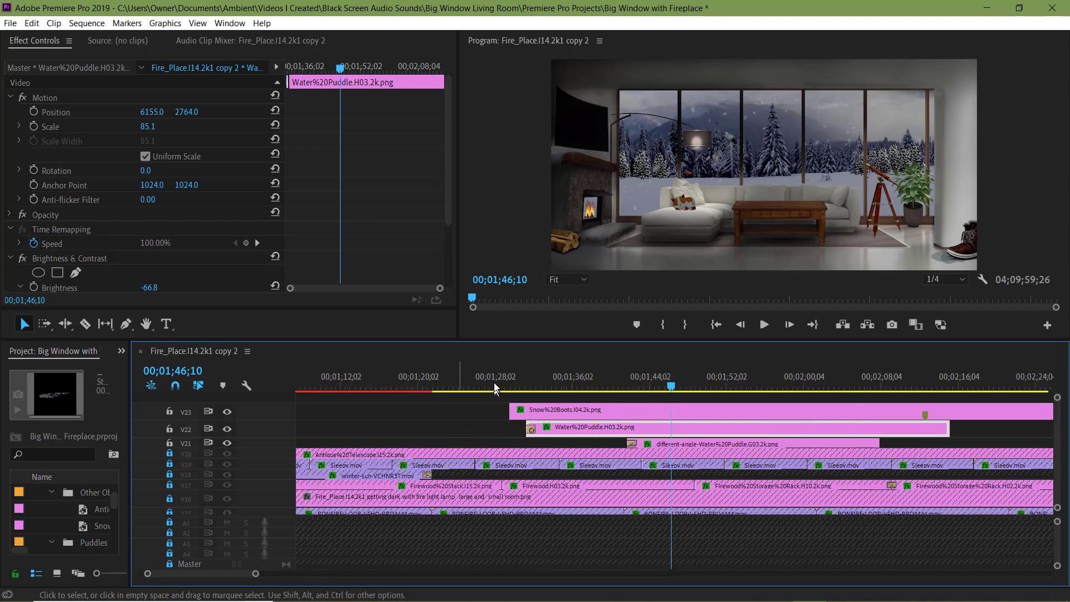
pyautogui.moveTo(492, 384); pyautogui.dragTo(498, 385)
pyautogui.moveTo(646, 446); pyautogui.dragTo(545, 446)
pyautogui.click(553, 430)
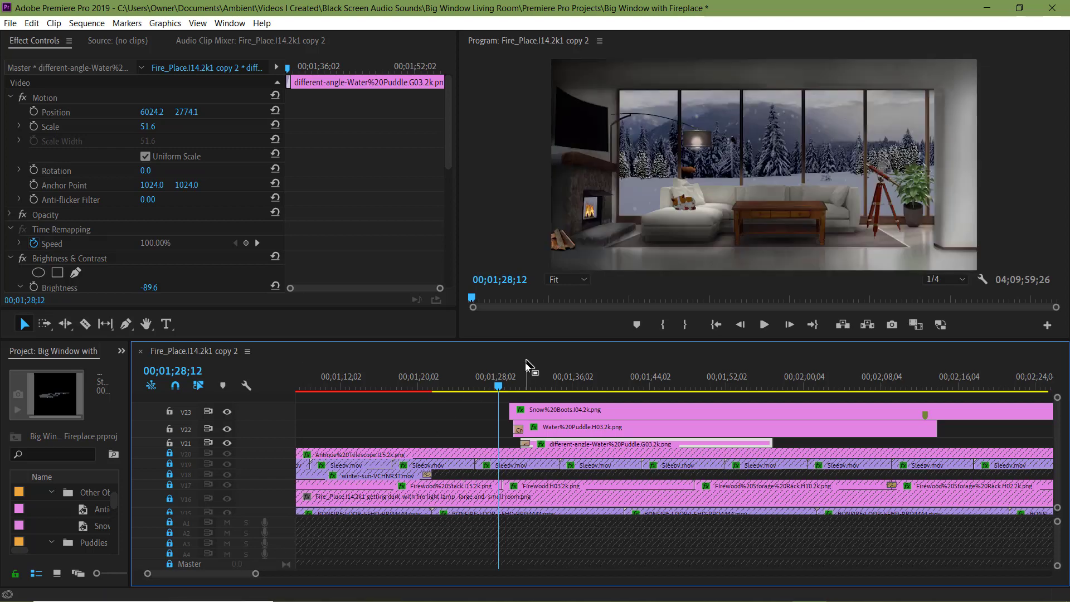
pyautogui.click(764, 326)
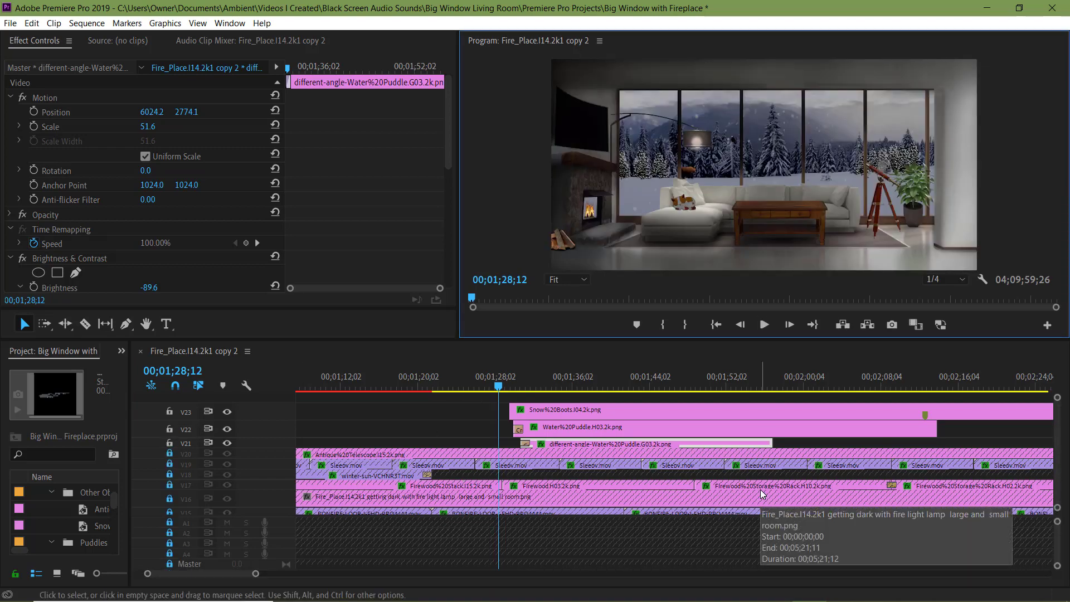
pyautogui.click(765, 326)
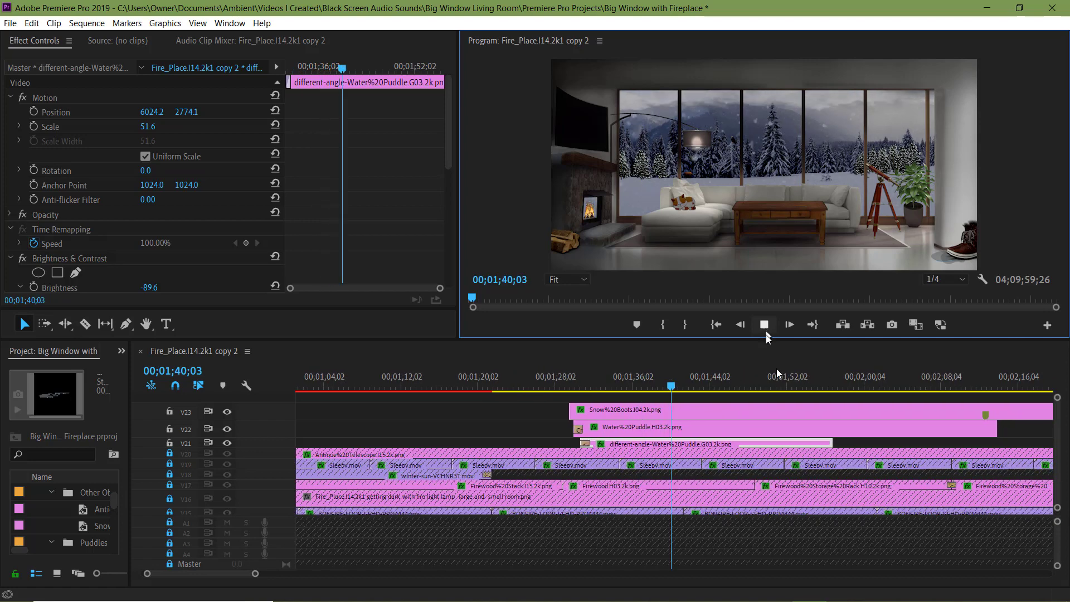
pyautogui.click(766, 328)
# - Extend the ends of the V22 and V21 puddle clips together by 00;01;04;12
pyautogui.moveTo(832, 443); pyautogui.dragTo(864, 442)
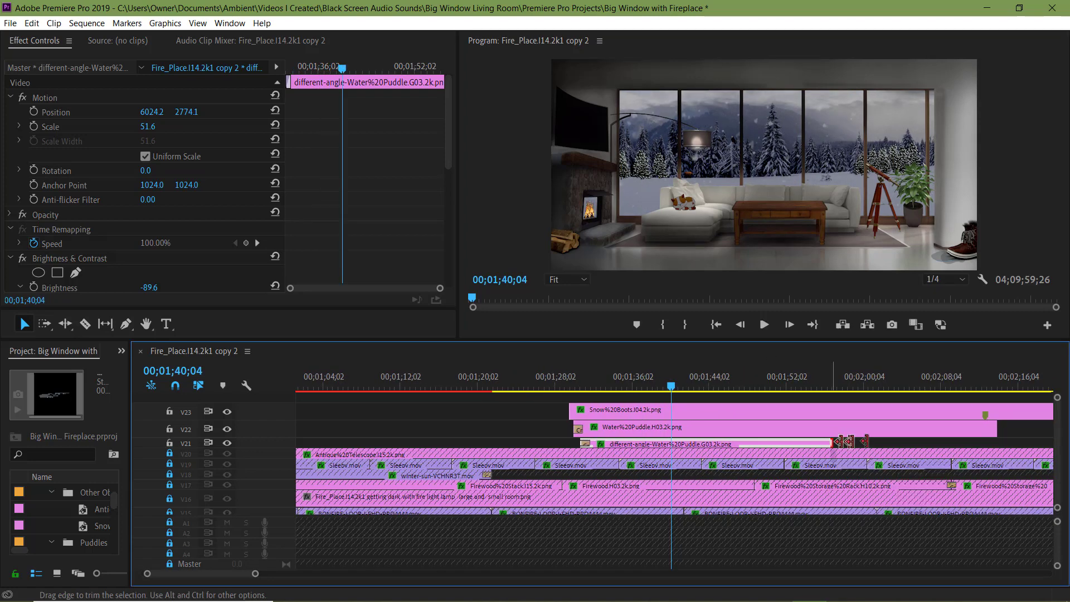
pyautogui.moveTo(255, 574); pyautogui.dragTo(299, 581)
pyautogui.click(795, 428)
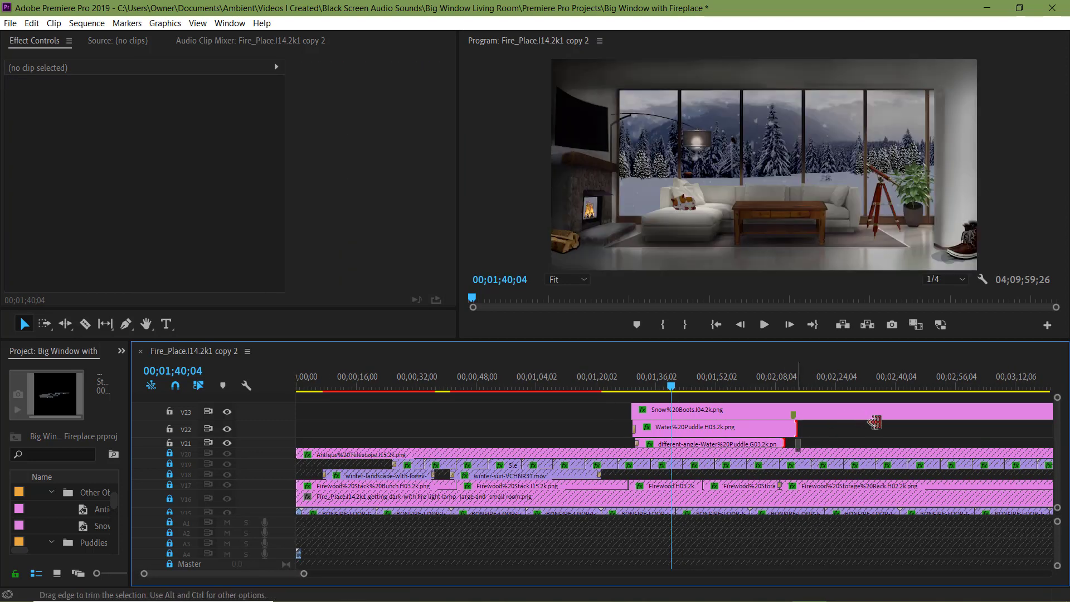
pyautogui.moveTo(1028, 424); pyautogui.dragTo(1035, 423)
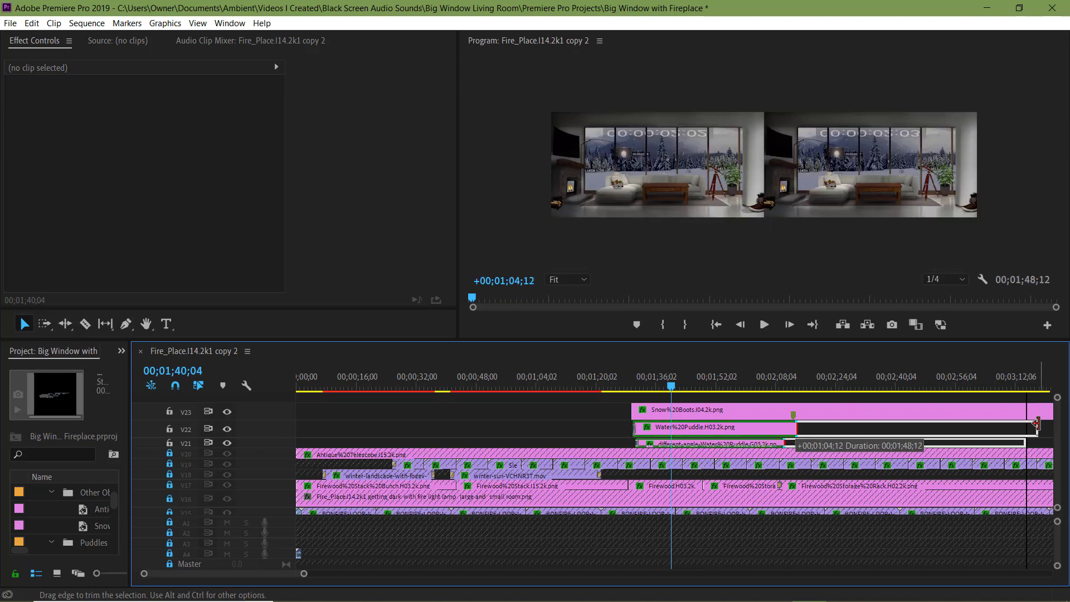
pyautogui.moveTo(1036, 424); pyautogui.dragTo(1036, 424)
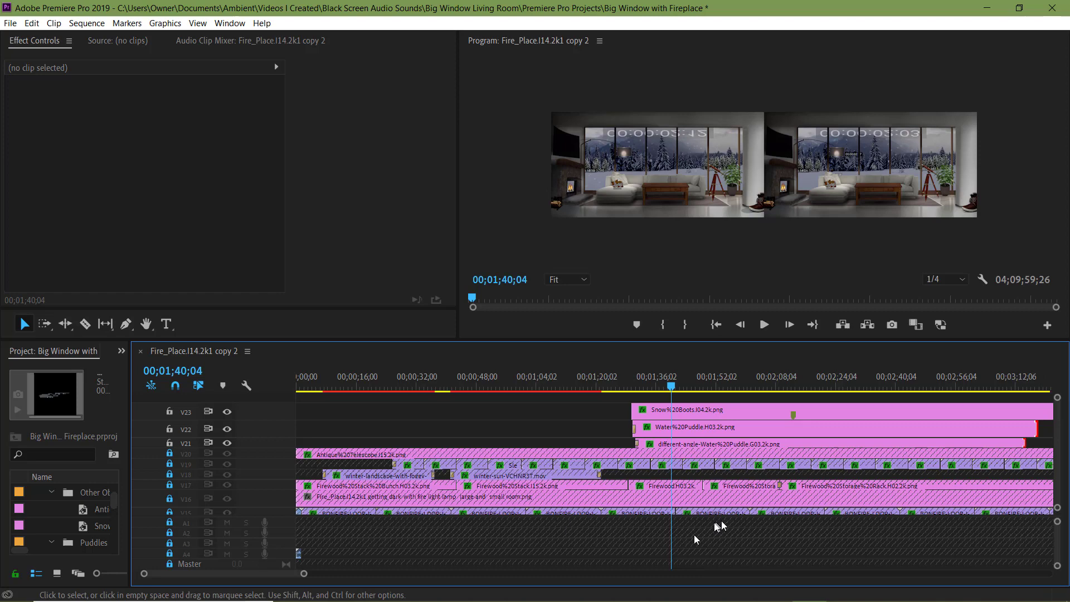
# - Move the Snow Boots clip and both puddle clips together to the beginning of the sequence
pyautogui.moveTo(304, 573); pyautogui.dragTo(379, 575)
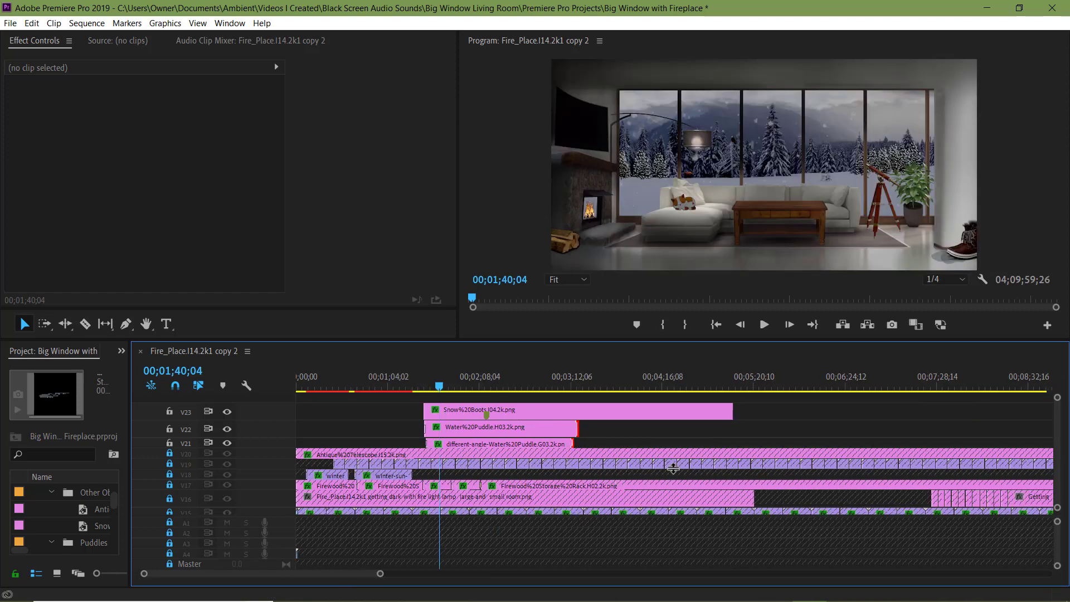
pyautogui.moveTo(439, 388); pyautogui.dragTo(616, 441)
pyautogui.click(726, 325)
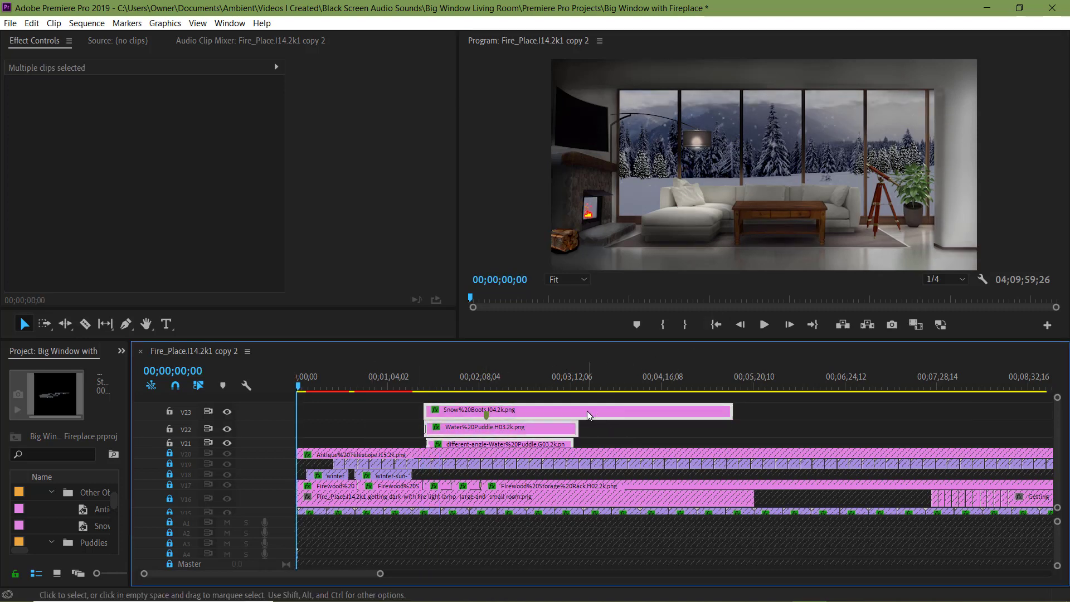
pyautogui.moveTo(482, 415); pyautogui.dragTo(353, 415)
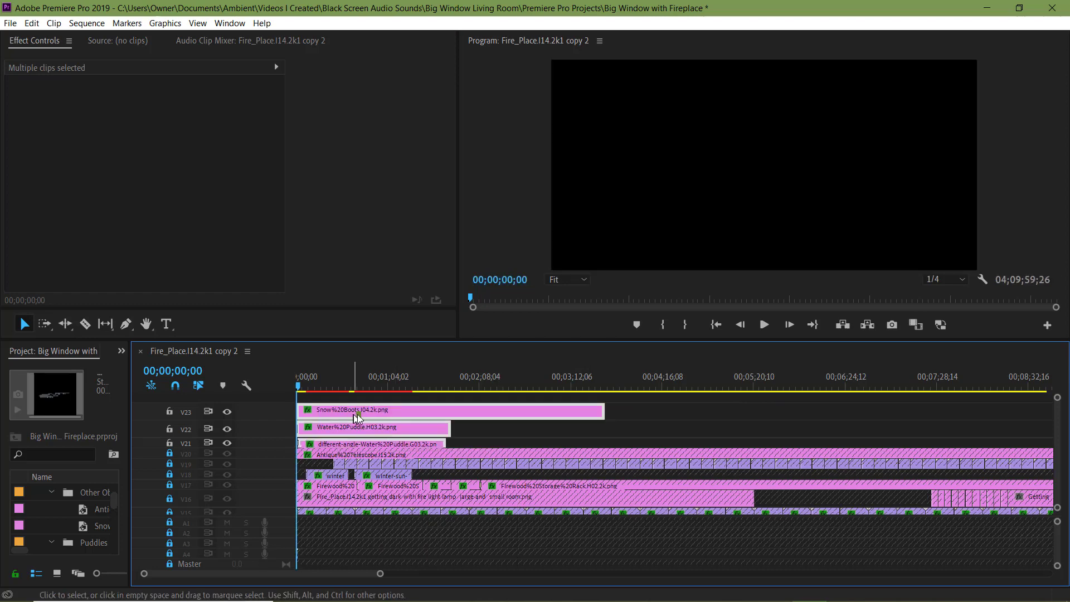
# - Apply the default transition to the end of both puddle clips, and preview the fade-out from 00;01;39;00
pyautogui.moveTo(299, 389); pyautogui.dragTo(441, 391)
pyautogui.click(450, 428)
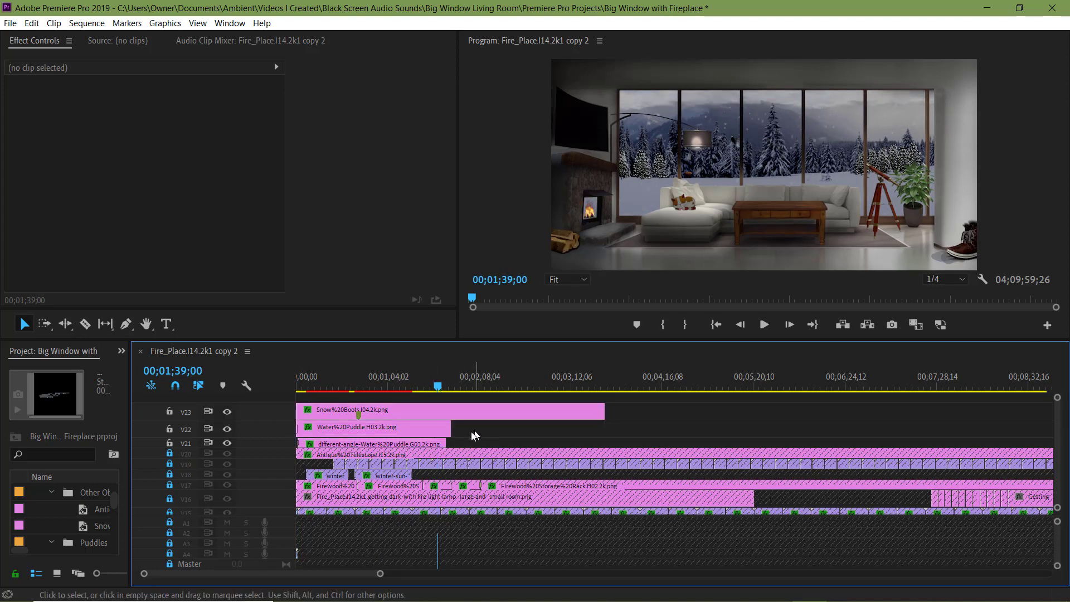
pyautogui.rightClick(451, 429)
pyautogui.click(483, 509)
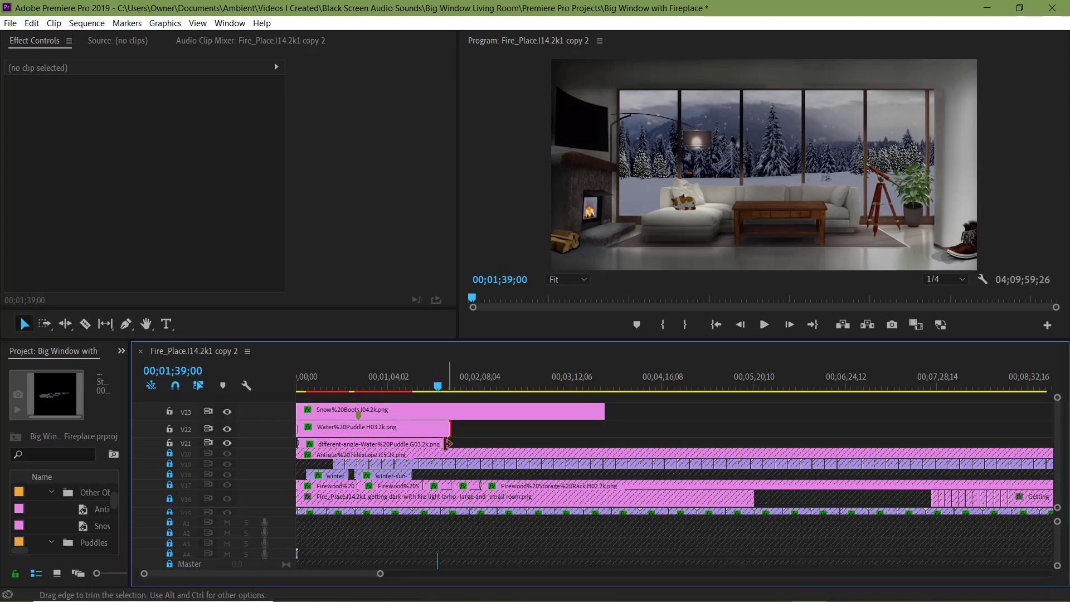
pyautogui.rightClick(447, 444)
pyautogui.click(495, 522)
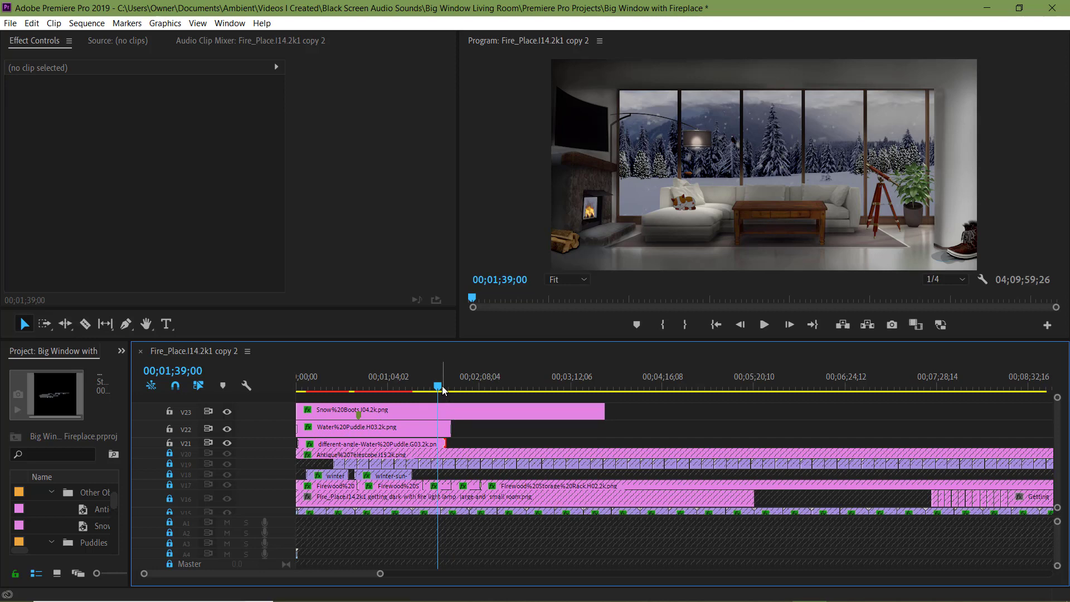
pyautogui.click(768, 323)
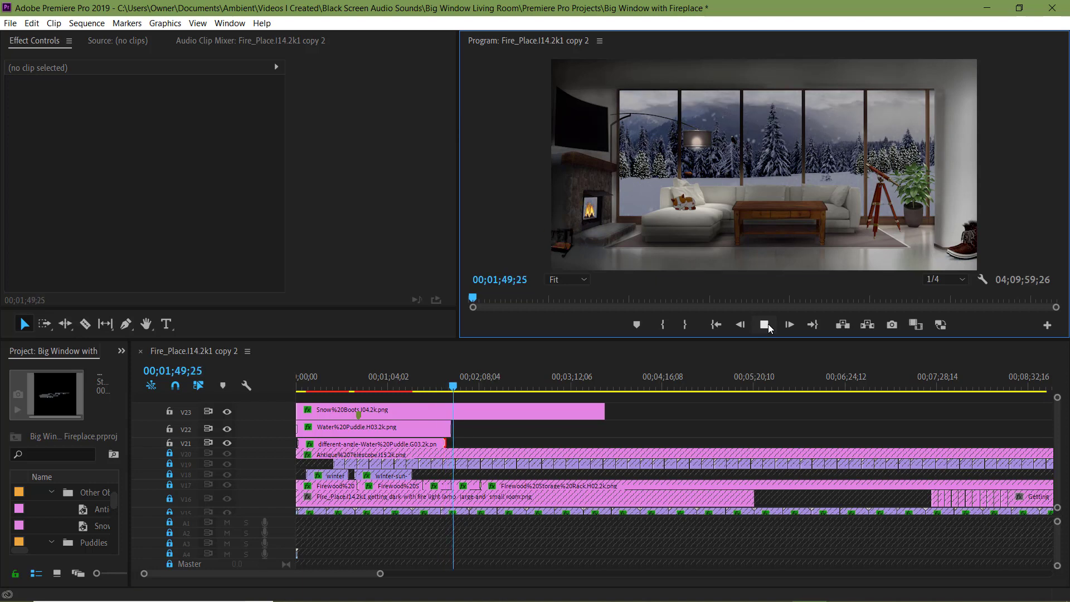
pyautogui.click(768, 324)
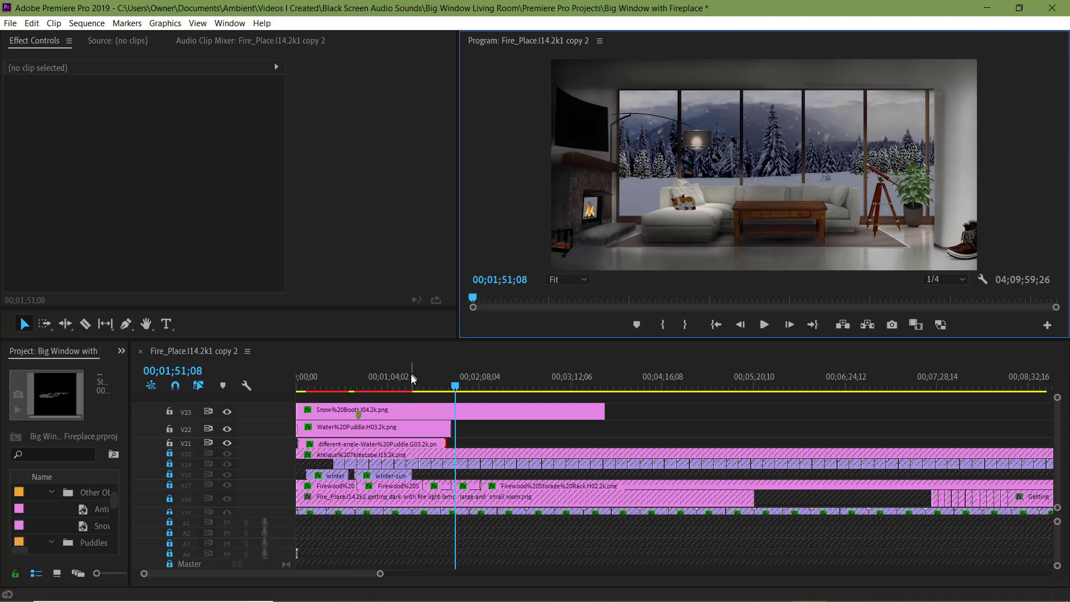
# - Extend the ends of the V22 and V21 puddle clips to about 00;02;45 and 00;02;41, and the Snow Boots clip to about 00;06;50
pyautogui.moveTo(455, 389); pyautogui.dragTo(451, 389)
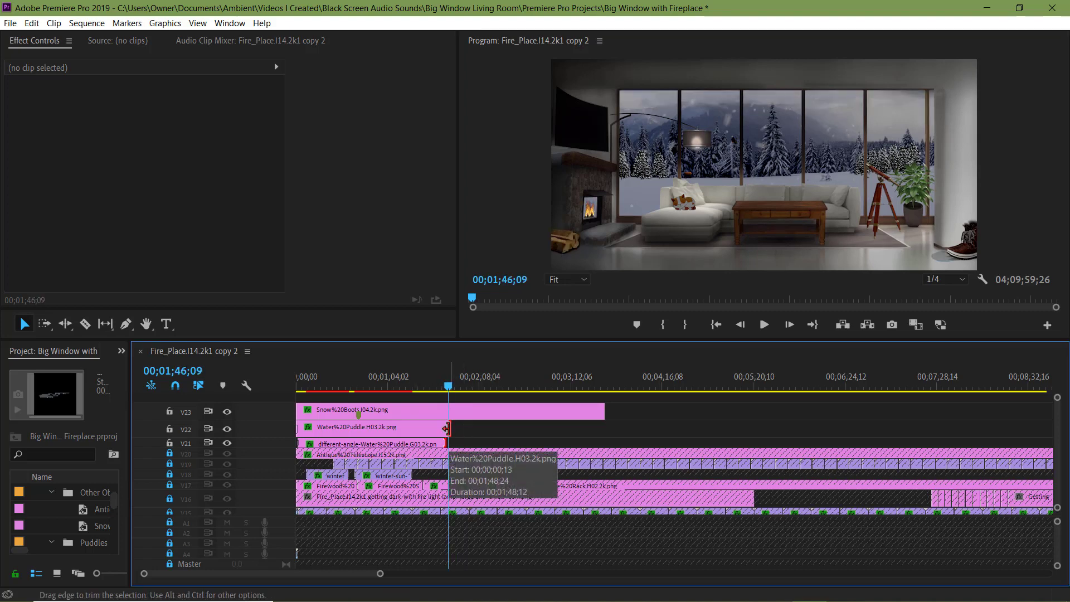
pyautogui.moveTo(446, 428); pyautogui.dragTo(529, 425)
pyautogui.moveTo(605, 410); pyautogui.dragTo(876, 407)
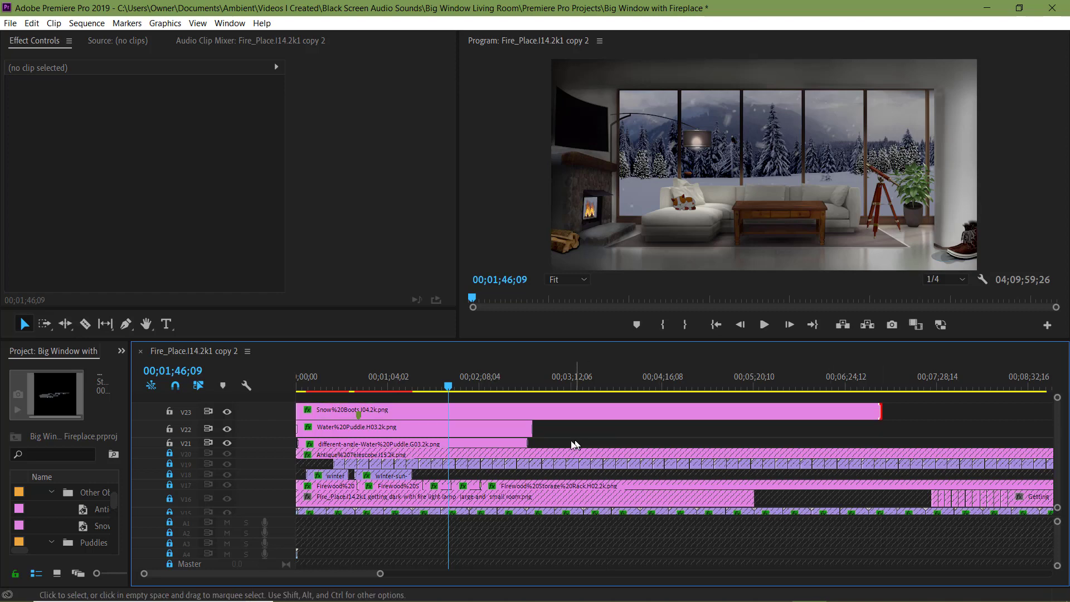
# - Move the Snow Boots clip and both puddle clips together to start at about 00;03;10, and scrub from the beginning to 00;03;47;23
pyautogui.moveTo(574, 444); pyautogui.dragTo(772, 410)
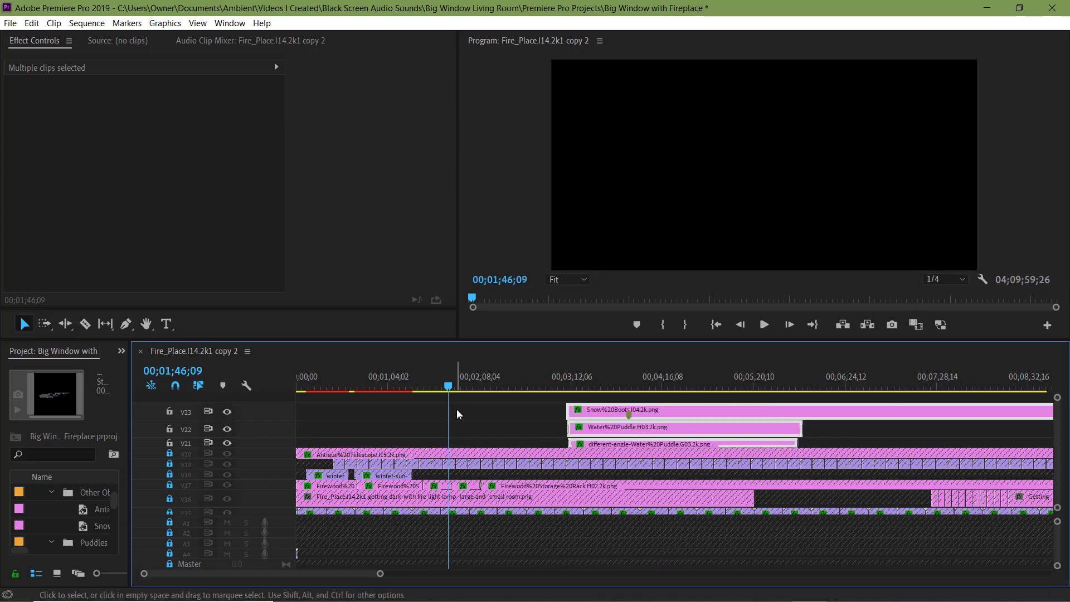
pyautogui.moveTo(447, 382); pyautogui.dragTo(283, 388)
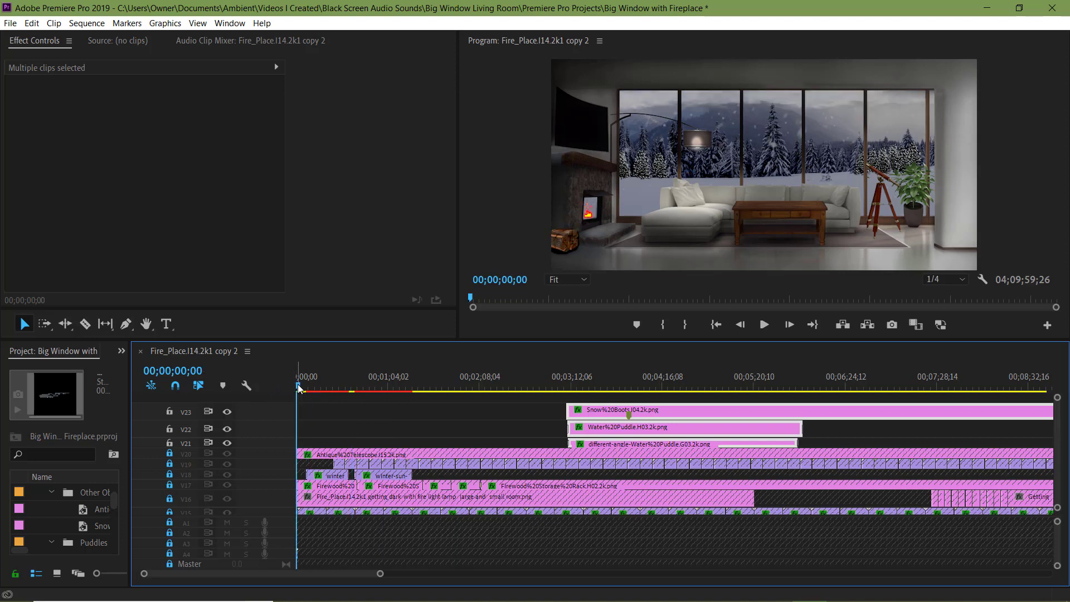
pyautogui.moveTo(311, 390); pyautogui.dragTo(623, 393)
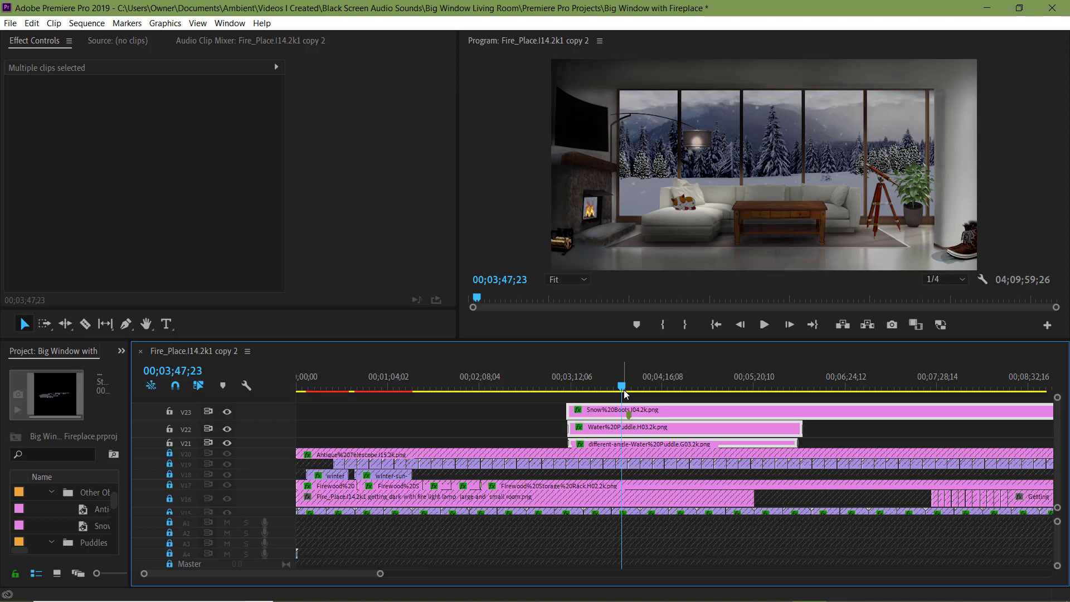
# - Lock the V23, V22 and V21 tracks holding the boots and puddles
pyautogui.click(170, 412)
pyautogui.click(169, 429)
pyautogui.click(170, 443)
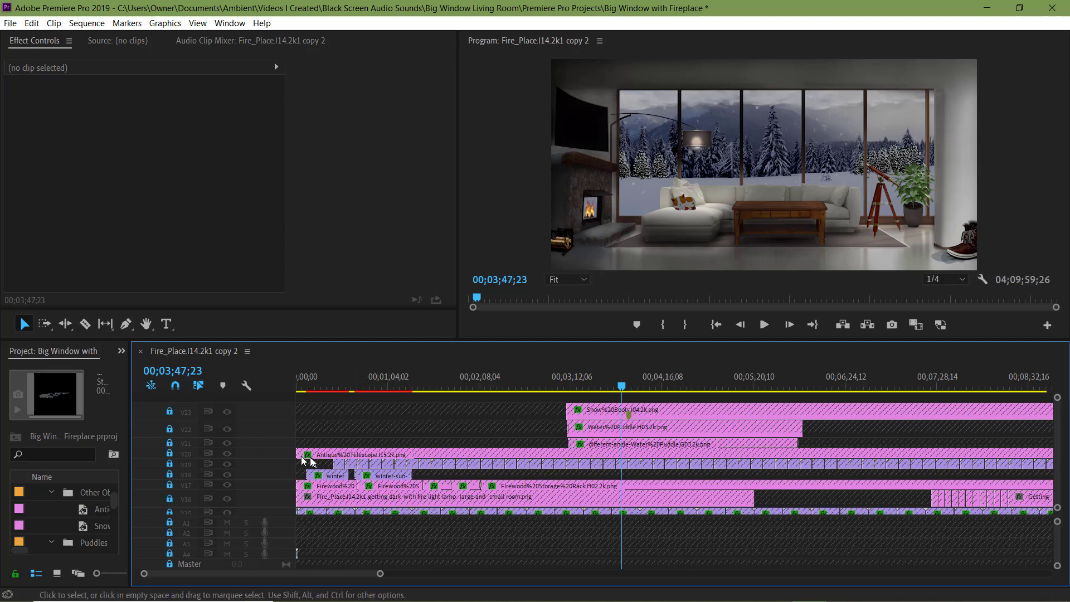
# - Unlock the V19 track and place the playhead at 00;00;29;27 over the first Sleepy.mov clip
pyautogui.scroll(-2, 300, 460)
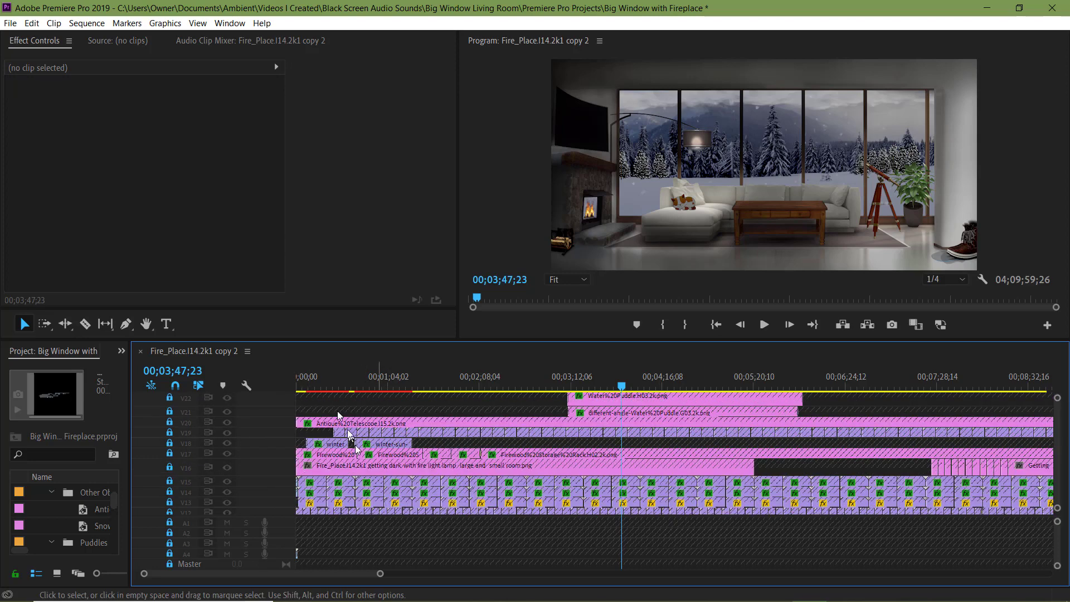
pyautogui.click(323, 386)
pyautogui.moveTo(379, 574); pyautogui.dragTo(275, 574)
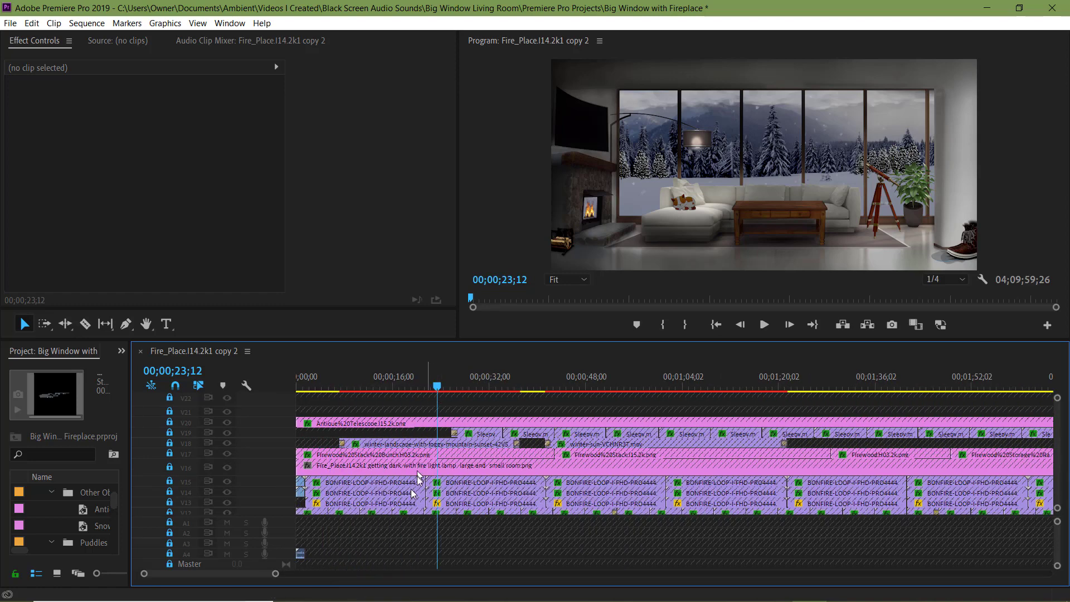
pyautogui.click(170, 433)
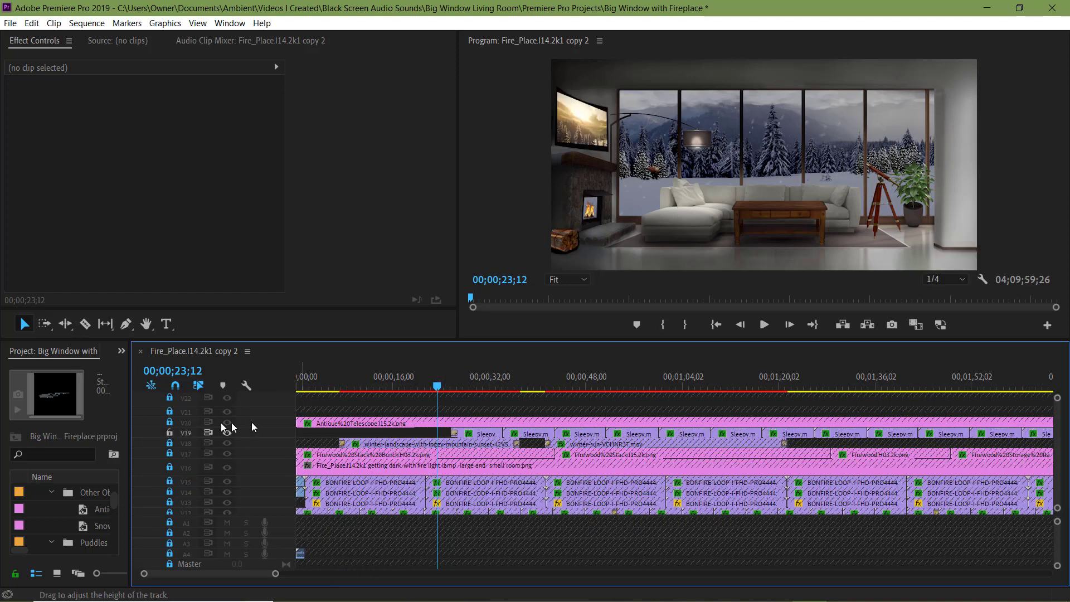
pyautogui.moveTo(467, 390); pyautogui.dragTo(476, 390)
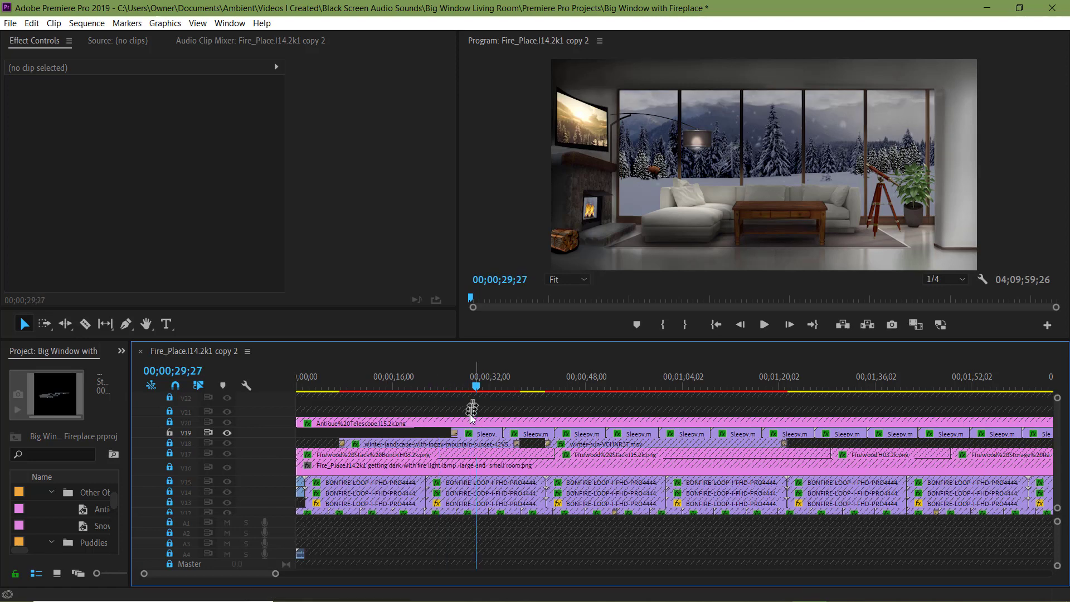
# - Ungroup the Sleepy.mov clips on the V19 track
pyautogui.click(472, 429)
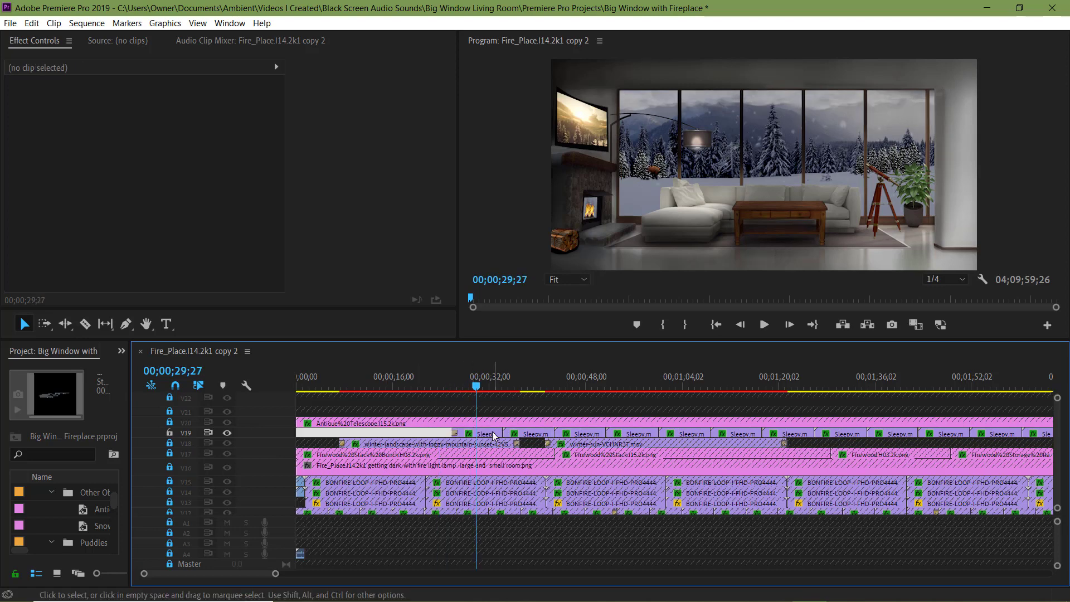
pyautogui.rightClick(482, 434)
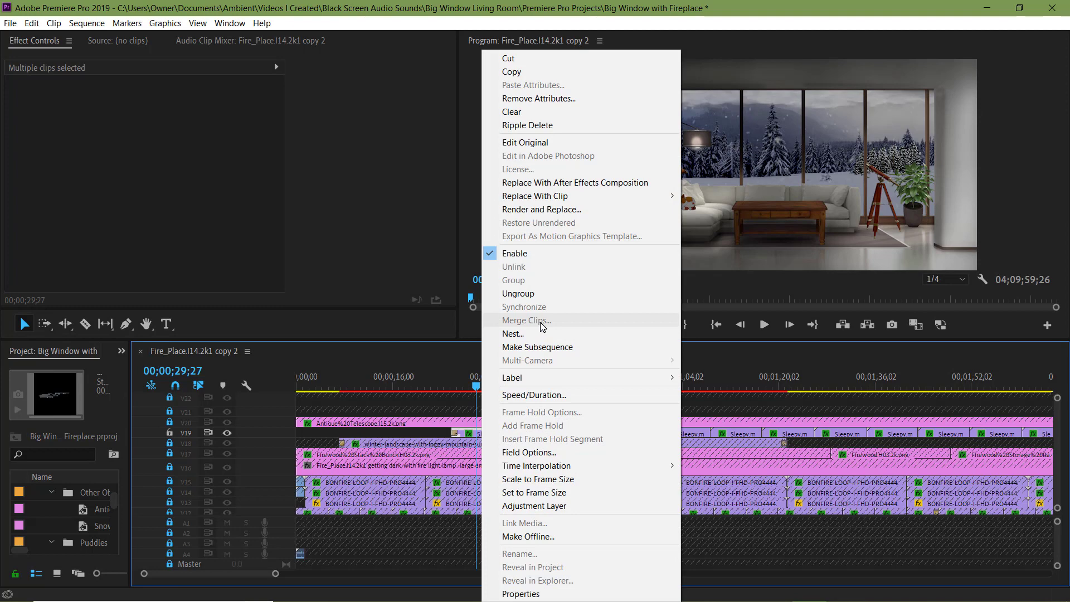
pyautogui.click(516, 294)
# - Set the Brightness of the first Sleepy.mov clip on V19 to -53.3
pyautogui.click(483, 438)
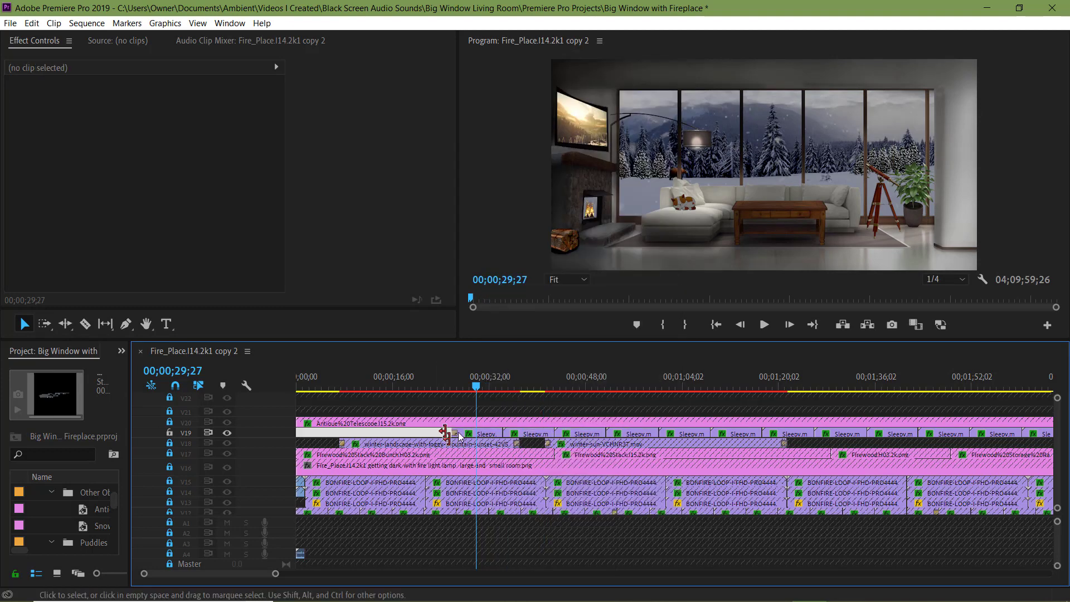
pyautogui.scroll(-2, 225, 250)
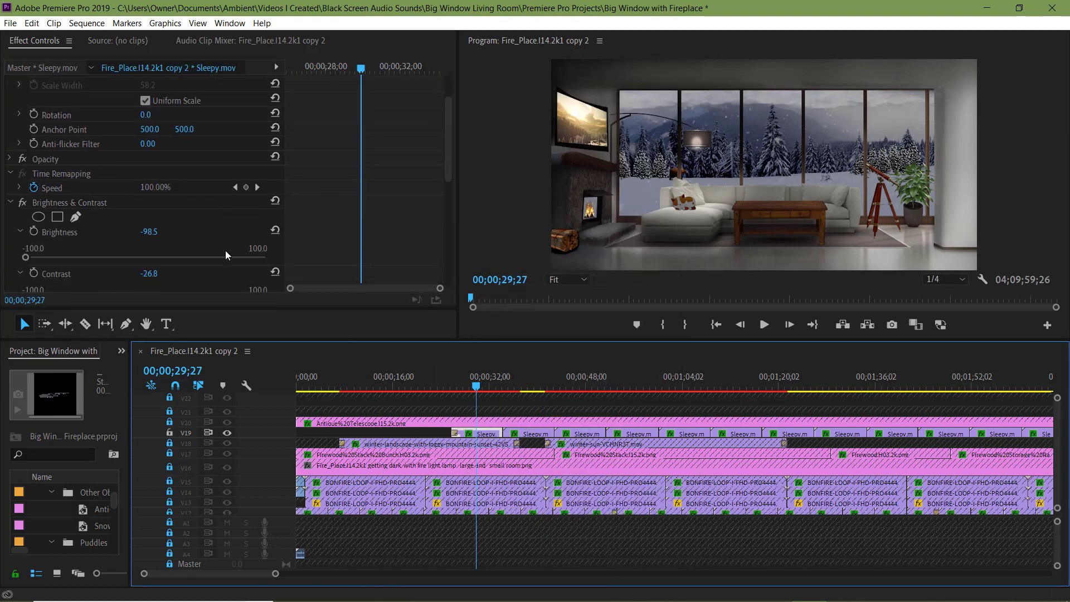
pyautogui.click(28, 256)
pyautogui.moveTo(28, 256); pyautogui.dragTo(80, 258)
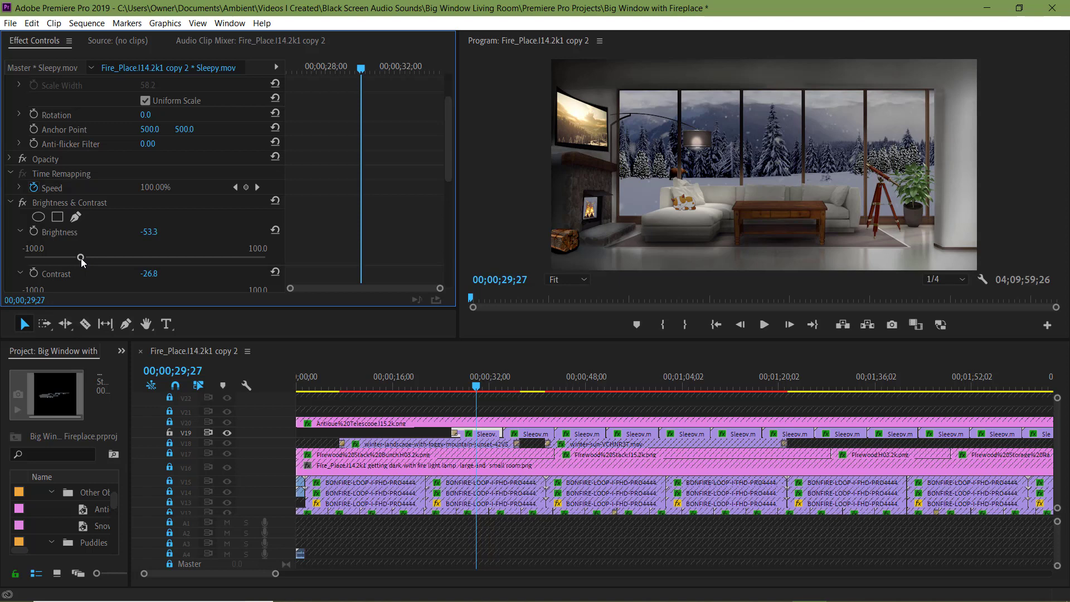
# - Delete the long run of Sleepy.mov clips that directly follows the first one on the V19 track
pyautogui.moveTo(276, 573); pyautogui.dragTo(303, 573)
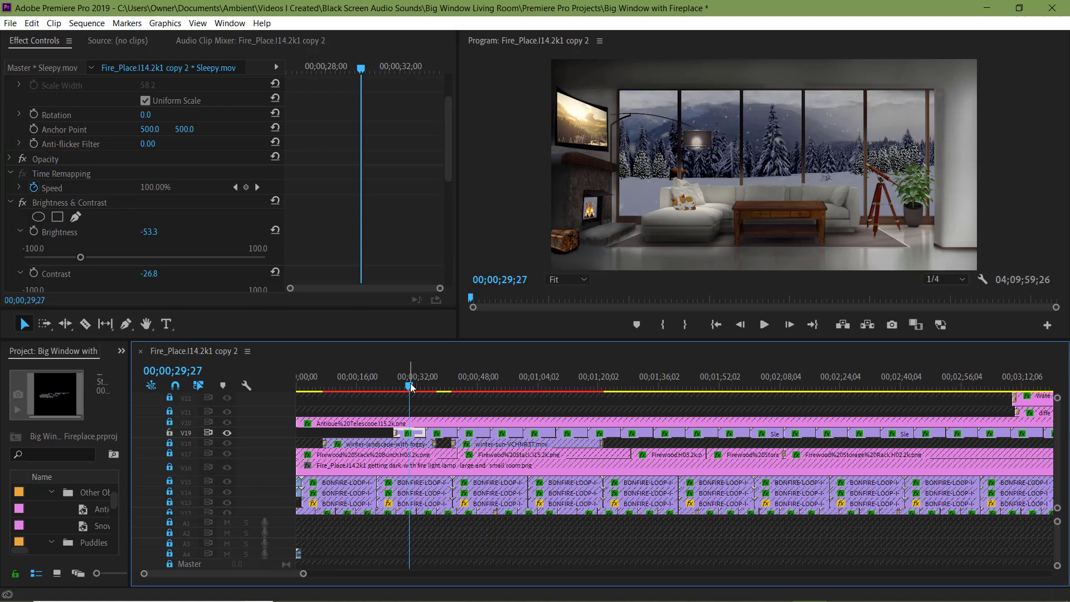
pyautogui.moveTo(303, 573); pyautogui.dragTo(360, 574)
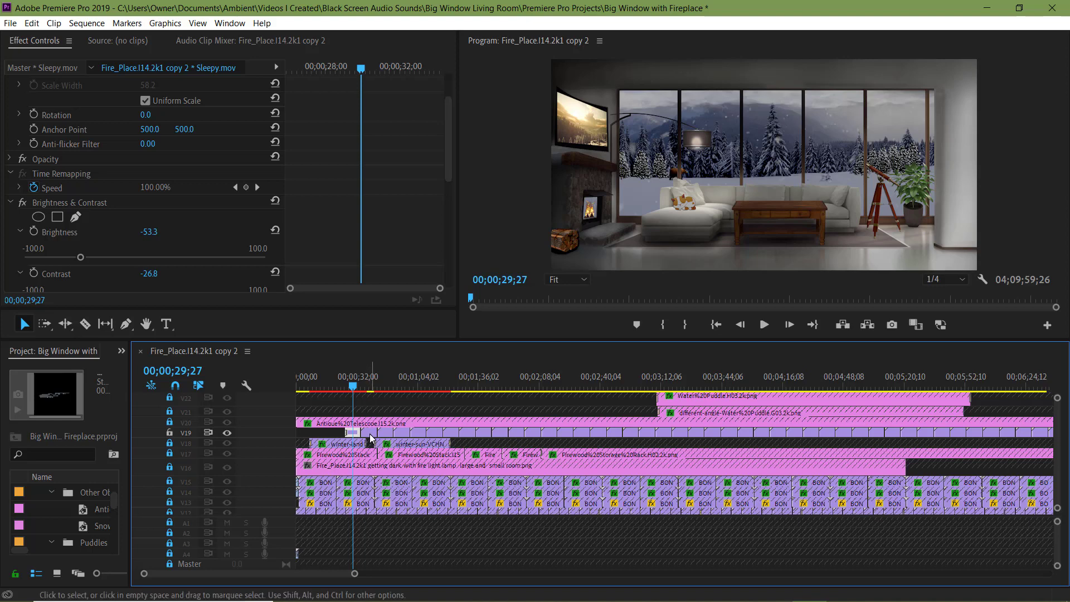
pyautogui.moveTo(378, 441)
pyautogui.mouseDown()
pyautogui.moveTo(882, 442)
pyautogui.moveTo(881, 429)
pyautogui.mouseUp()
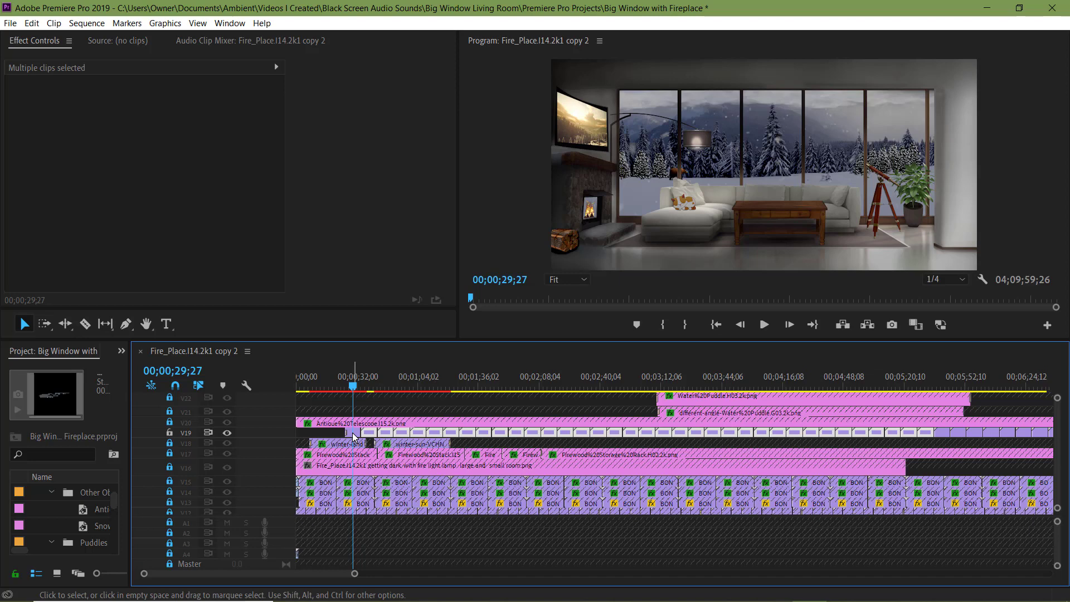
pyautogui.press('Delete')
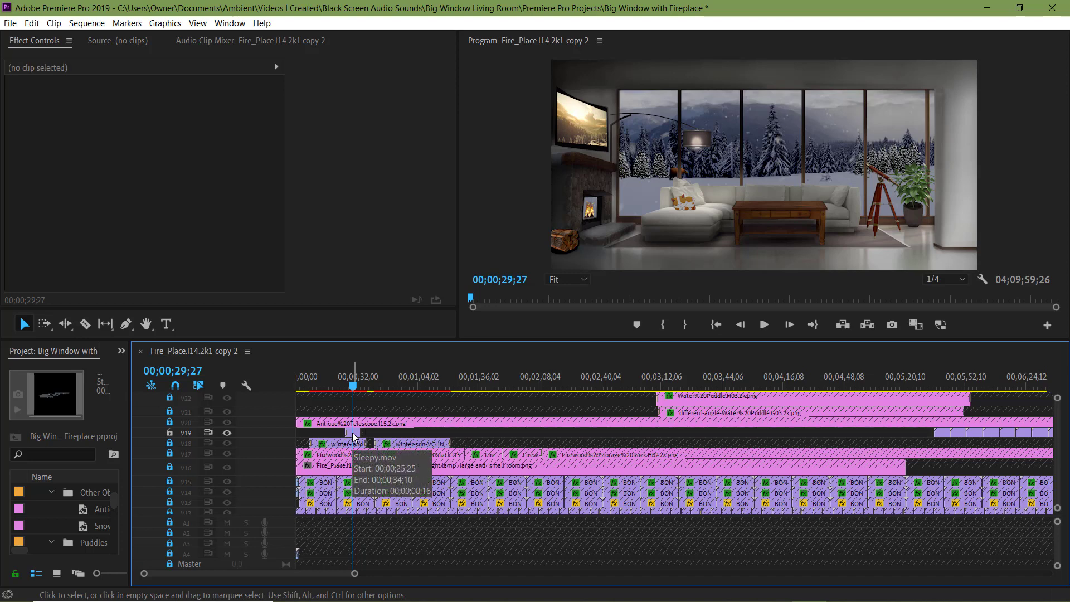
# - Duplicate the first Sleepy.mov clip on V19, remove the copy's opening transition and butt the copy against the first clip
pyautogui.click(355, 434)
pyautogui.moveTo(353, 436); pyautogui.dragTo(399, 436)
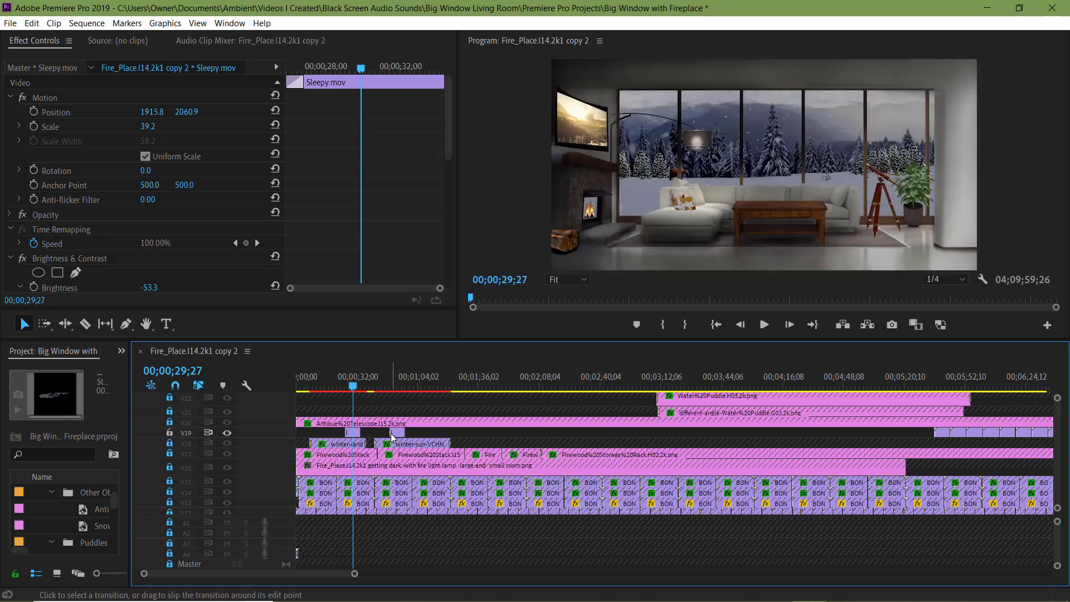
pyautogui.click(393, 434)
pyautogui.press('Delete')
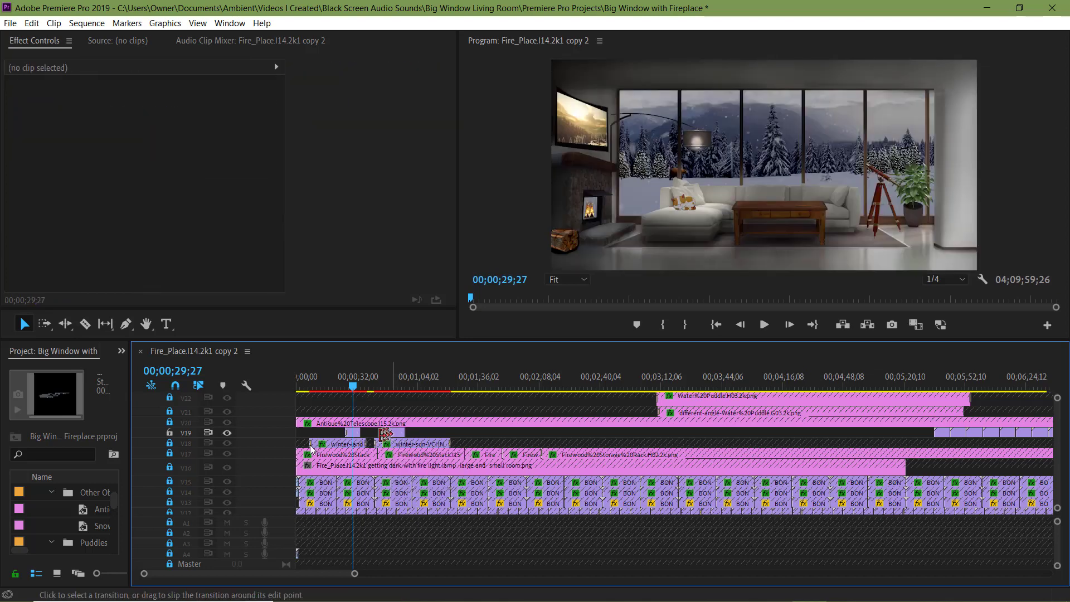
pyautogui.doubleClick(275, 432)
pyautogui.press('alt')
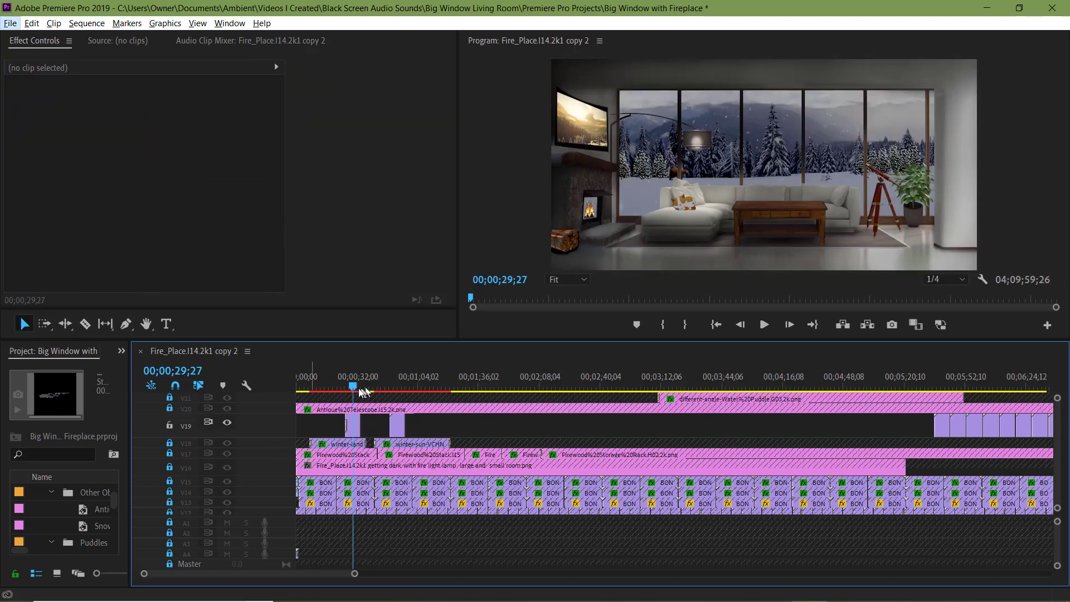
pyautogui.moveTo(393, 432); pyautogui.dragTo(365, 431)
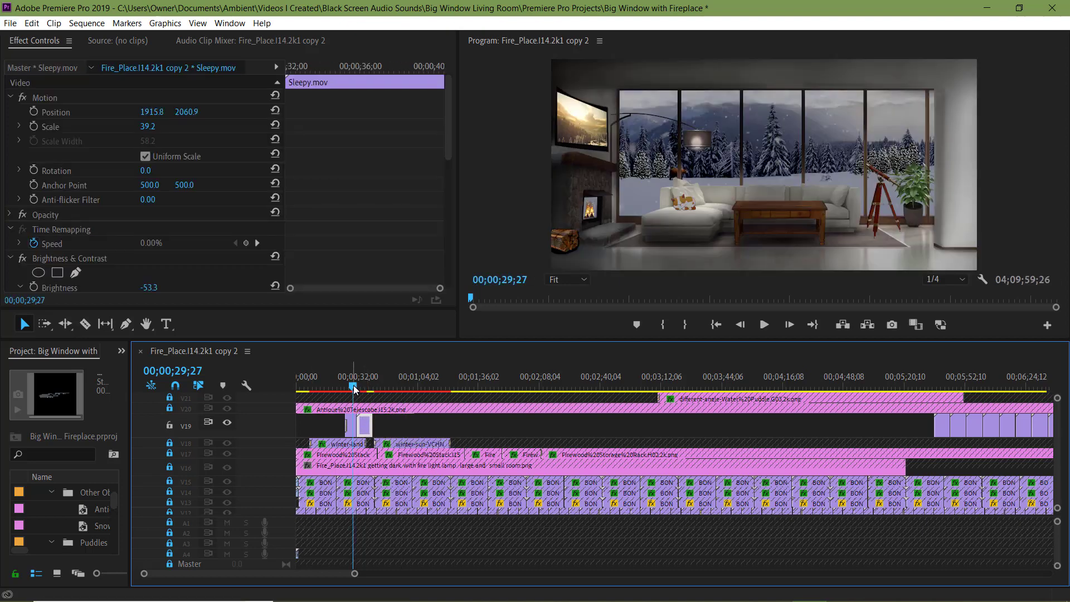
# - Try moving the first four clips of the remaining Sleepy.mov run earlier along the V19 track
pyautogui.moveTo(357, 389); pyautogui.dragTo(367, 389)
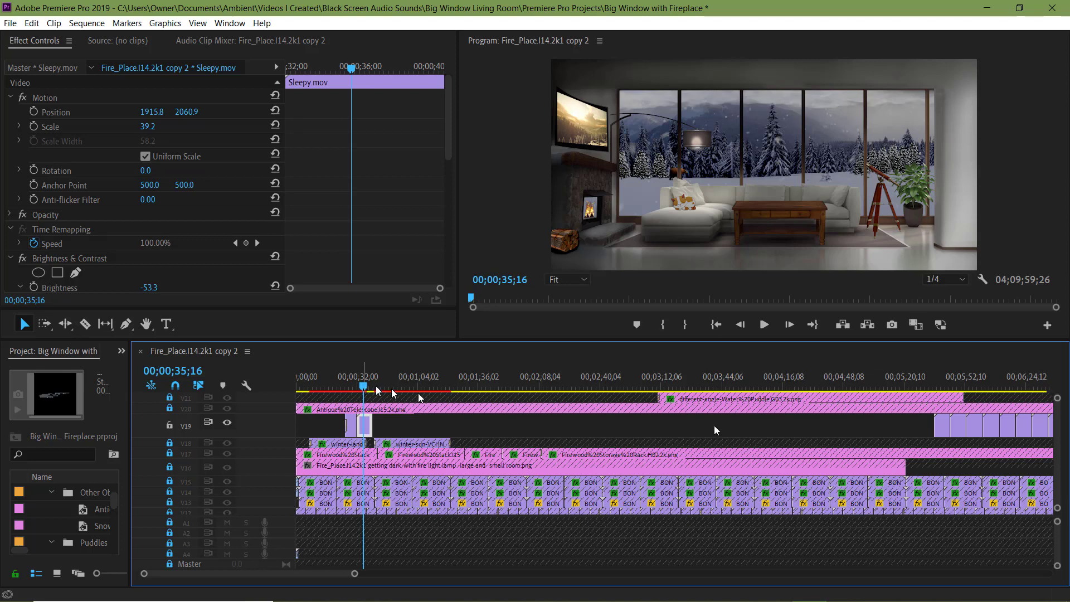
pyautogui.click(942, 431)
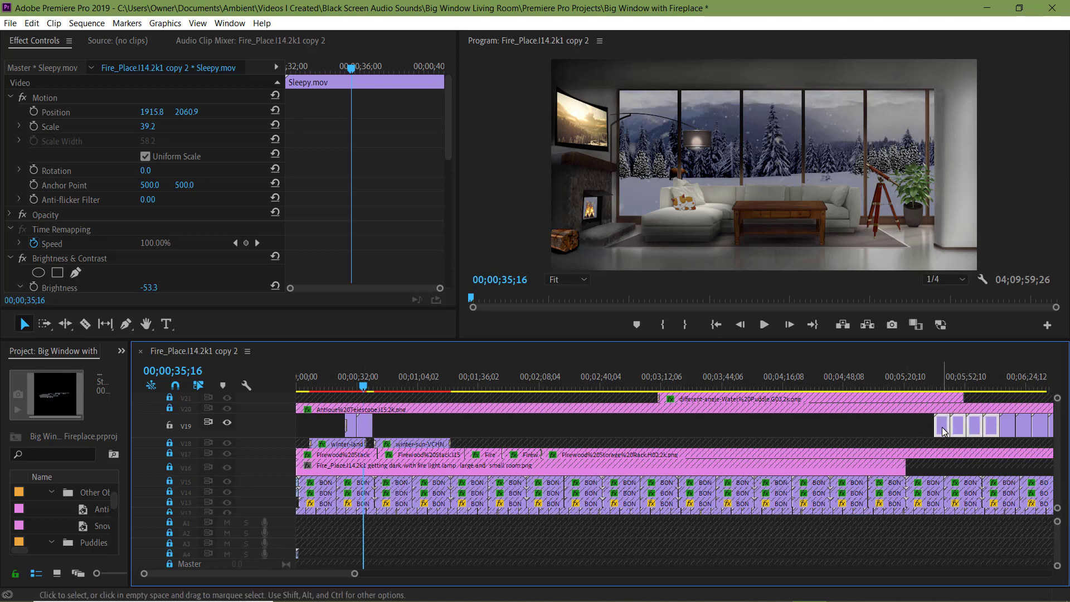
pyautogui.moveTo(942, 431); pyautogui.dragTo(494, 431)
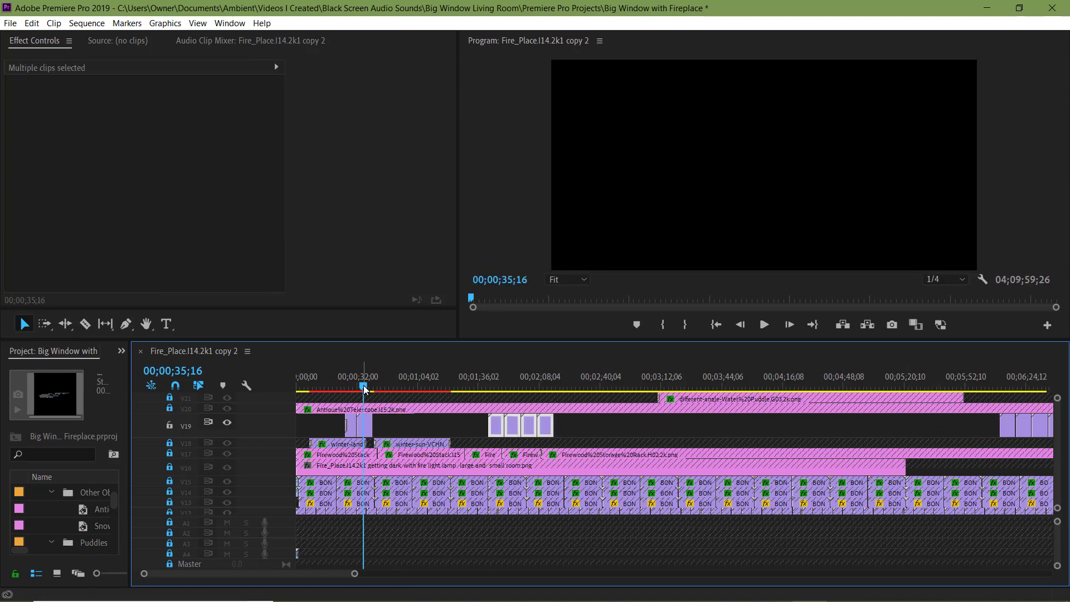
pyautogui.moveTo(365, 389)
pyautogui.mouseDown()
pyautogui.moveTo(531, 390)
pyautogui.moveTo(365, 389)
pyautogui.mouseUp()
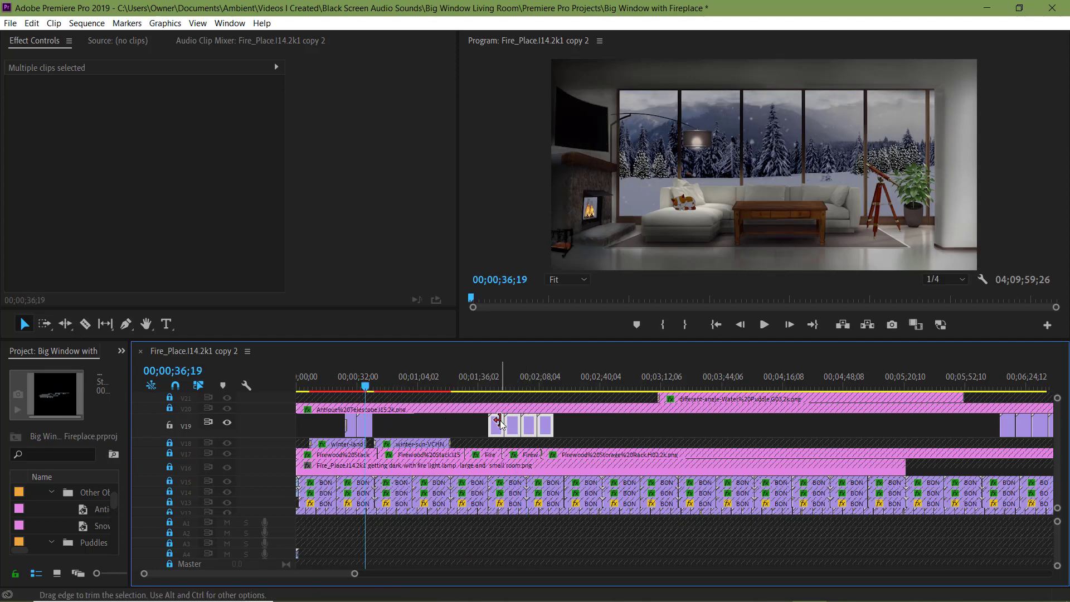
pyautogui.moveTo(504, 429); pyautogui.dragTo(926, 430)
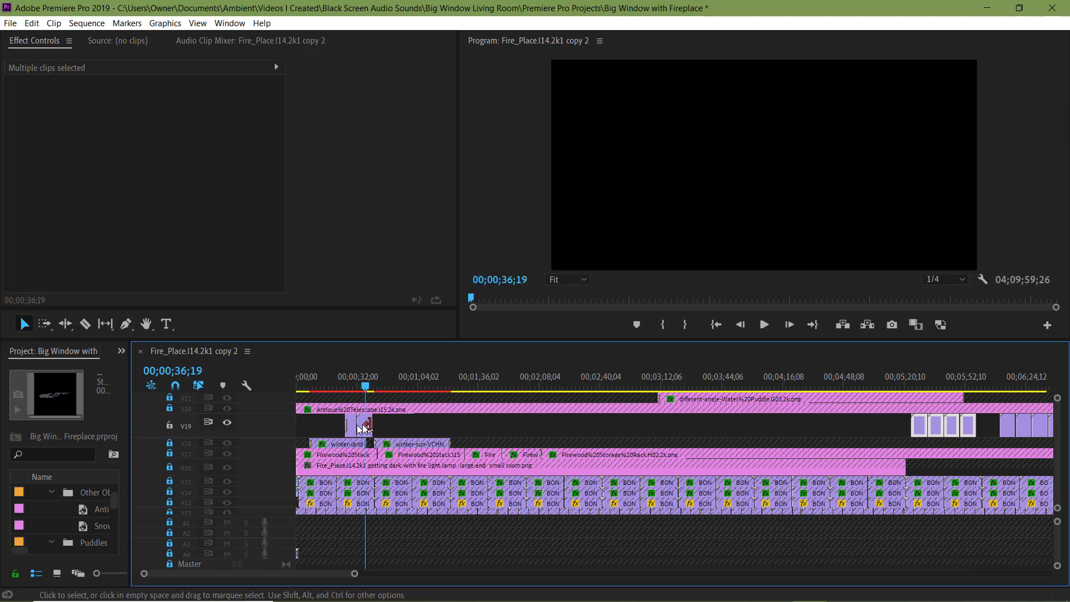
# - Copy the second Sleepy.mov clip on V19 and paste it repeatedly back to back from 00;00;40;16
pyautogui.click(361, 424)
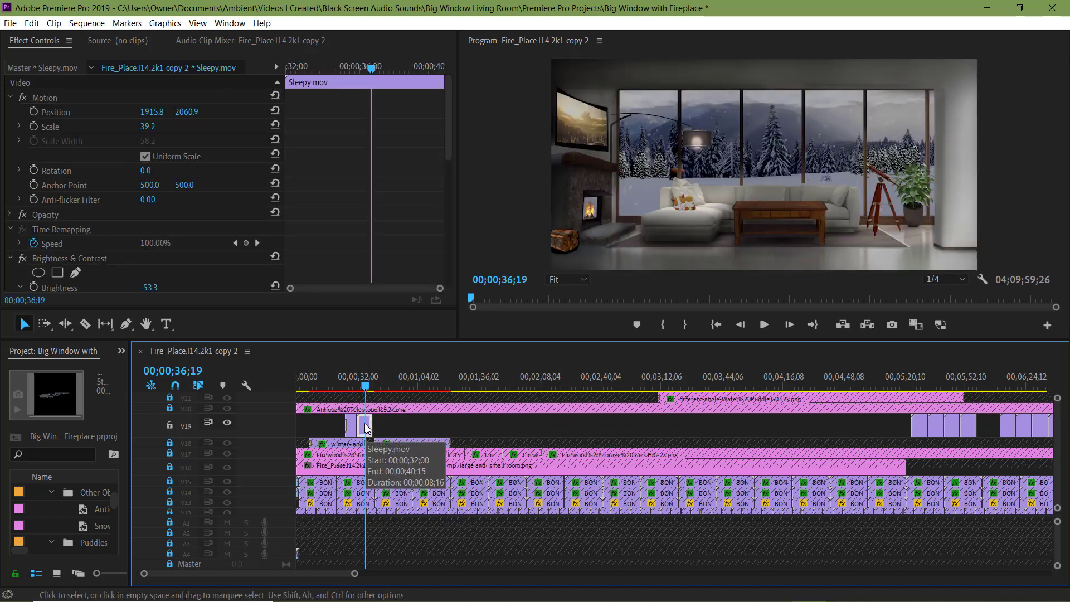
pyautogui.click(373, 387)
pyautogui.moveTo(375, 389); pyautogui.dragTo(373, 390)
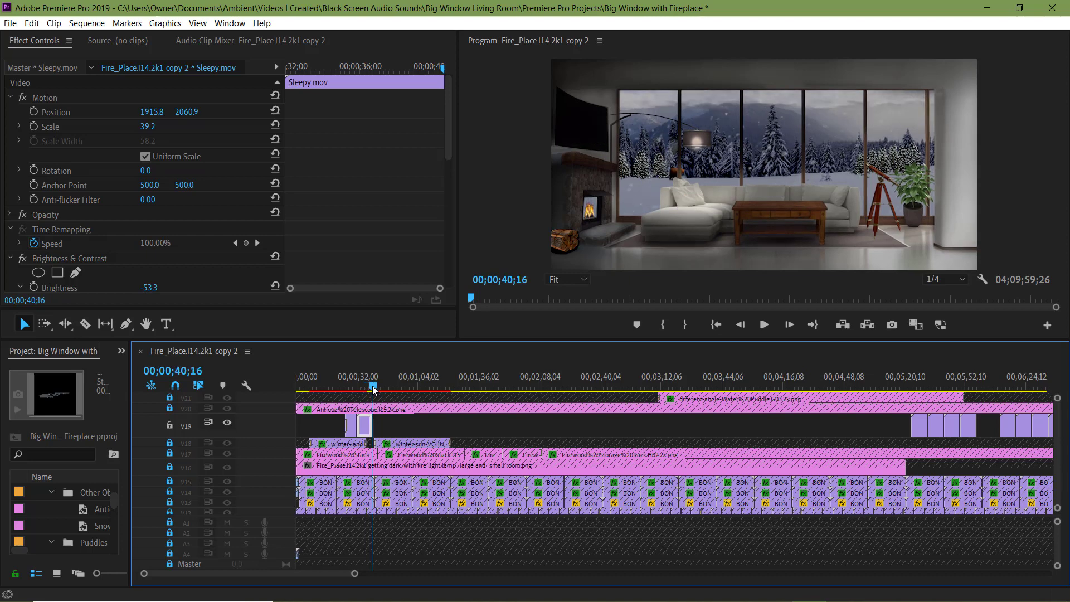
pyautogui.hotkey('ctrl', 'v')
pyautogui.press('Down')
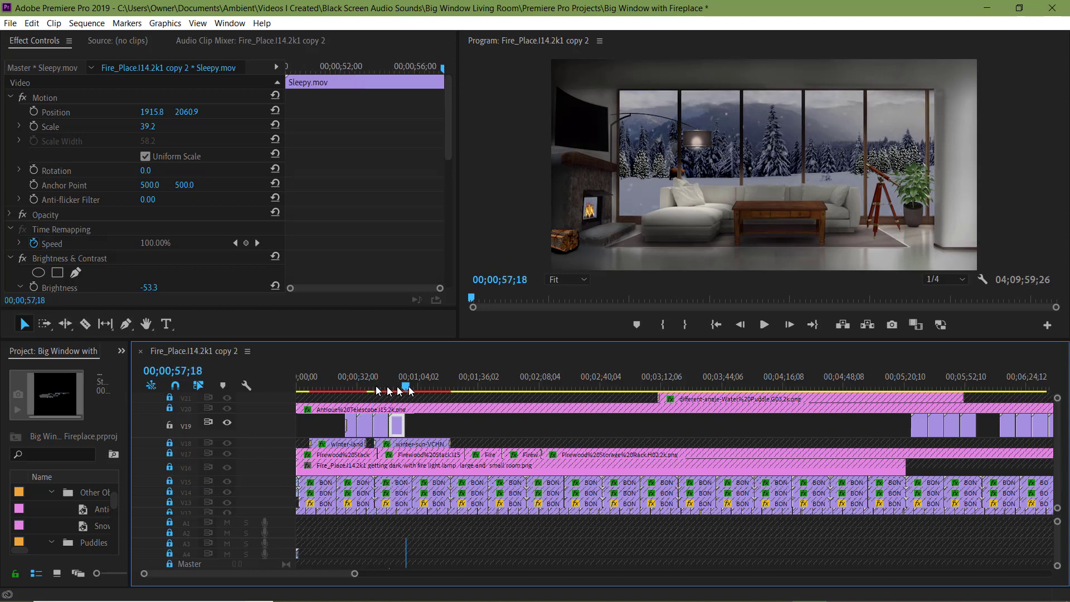
pyautogui.press('Down')
# - Copy the group of four duplicated Sleepy.mov clips and paste it repeatedly along V19 up to 00;05;05;12
pyautogui.moveTo(378, 425); pyautogui.dragTo(359, 418)
pyautogui.hotkey('ctrl', 'c')
pyautogui.hotkey('ctrl', 'v')
pyautogui.hotkey('ctrl', 'v')
pyautogui.hotkey('ctrl', 'v')
pyautogui.hotkey('ctrl', 'v')
pyautogui.hotkey('ctrl', 'v')
pyautogui.hotkey('ctrl', 'v')
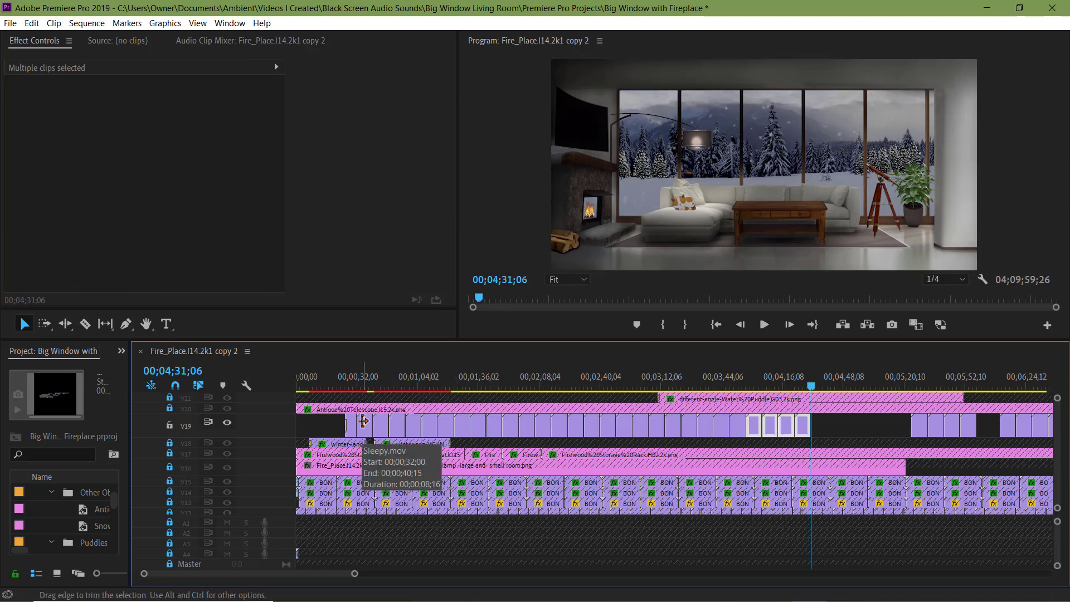
pyautogui.hotkey('ctrl', 'v')
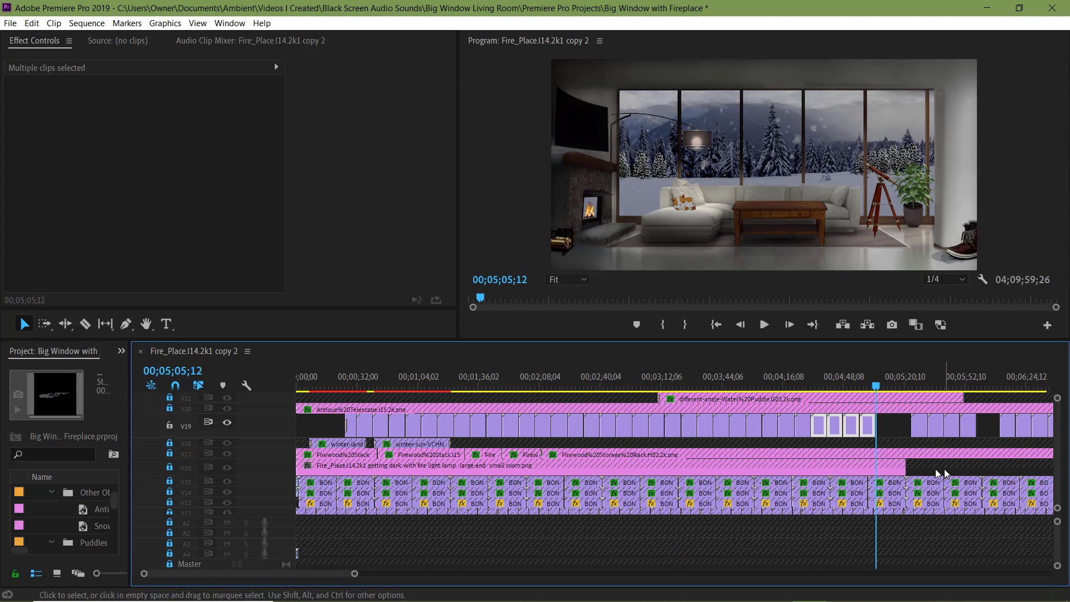
# - Rejoin the four separated Sleepy.mov clips to the start of the later run on V19 and unlock the V16 track
pyautogui.moveTo(847, 425); pyautogui.dragTo(941, 431)
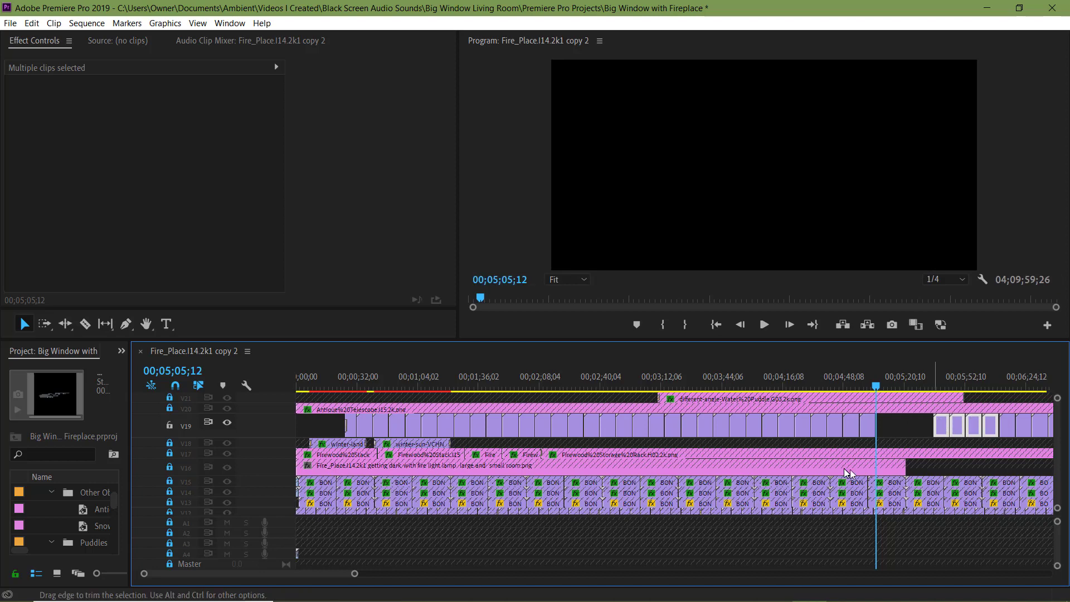
pyautogui.click(169, 468)
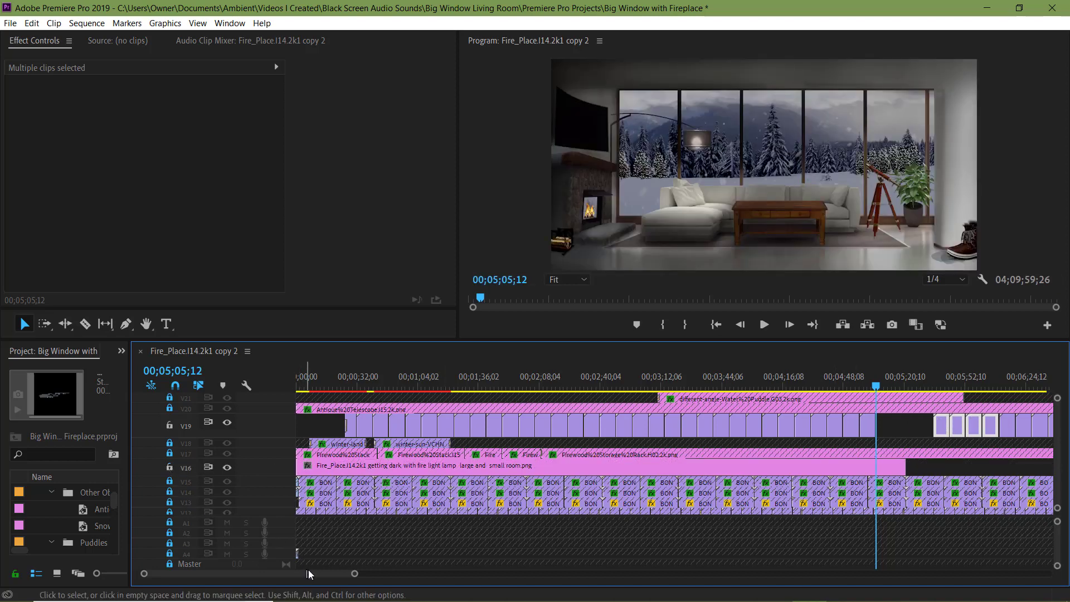
pyautogui.moveTo(323, 575); pyautogui.dragTo(332, 575)
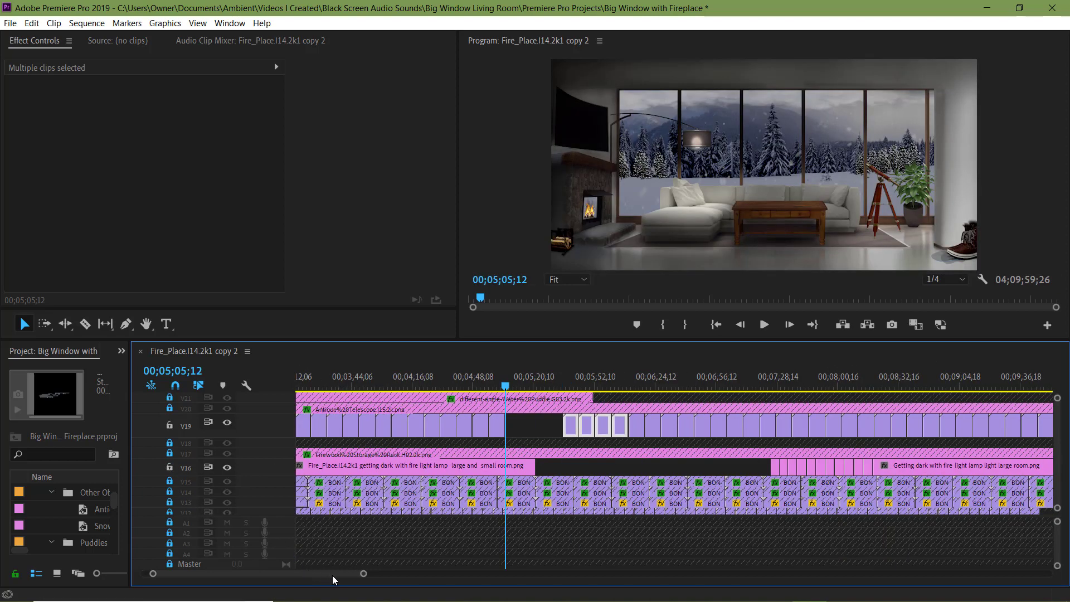
# - Shift the entire later Sleepy.mov run further along V19 and paste the four-clip group at 00;05;05;12
pyautogui.hotkey('ctrl', 'v')
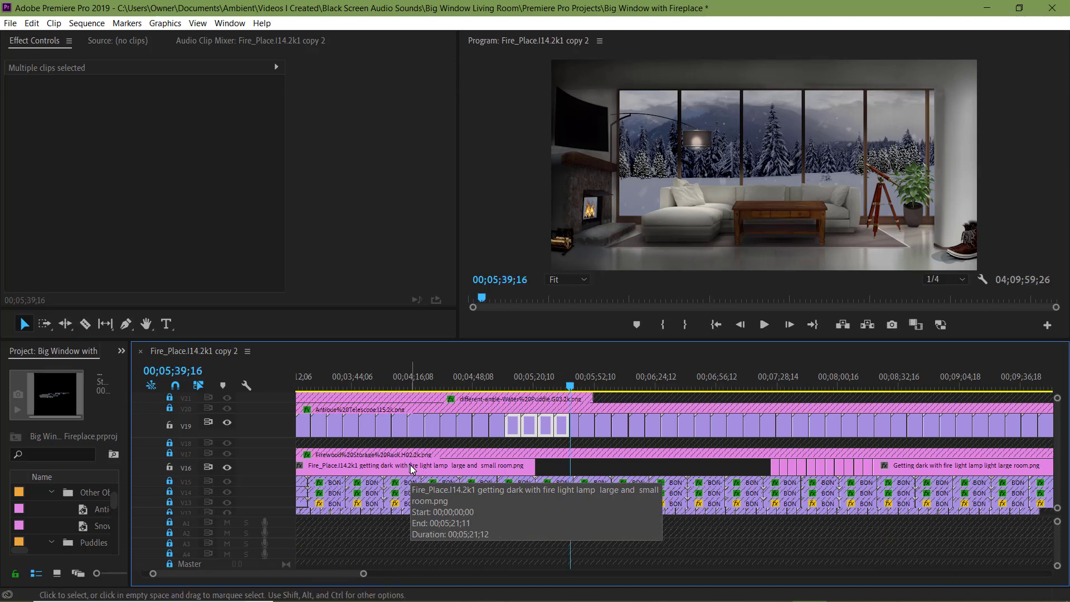
pyautogui.hotkey('ctrl', 'z')
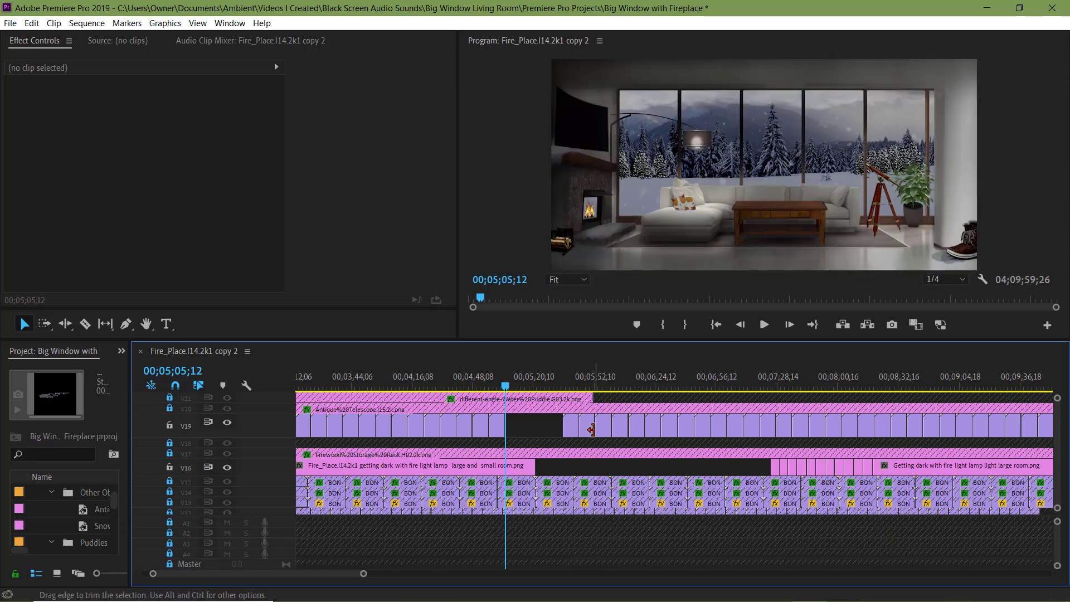
pyautogui.moveTo(362, 574); pyautogui.dragTo(491, 575)
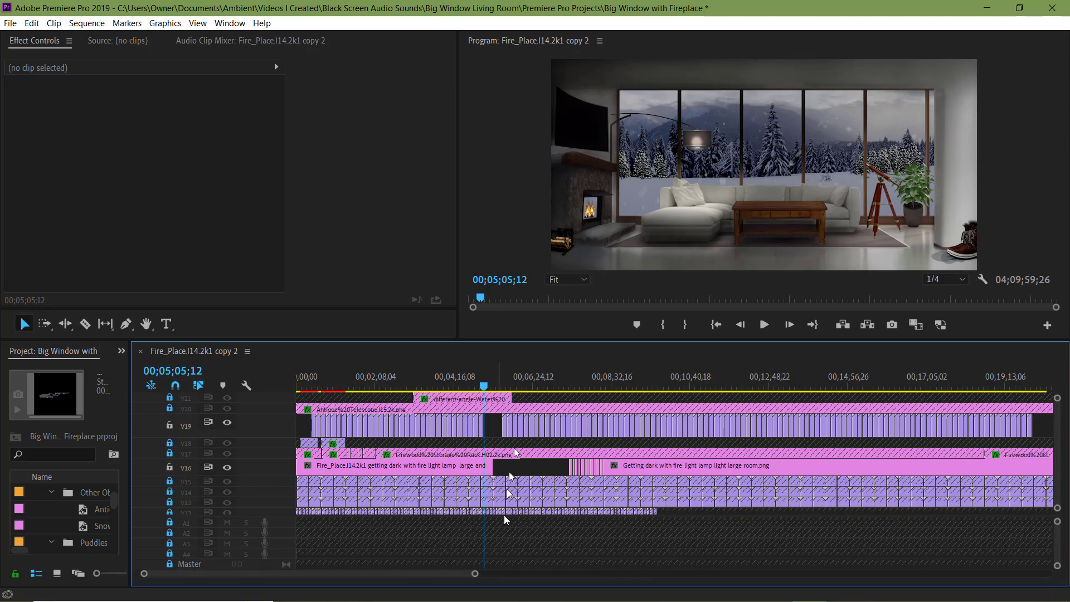
pyautogui.click(509, 429)
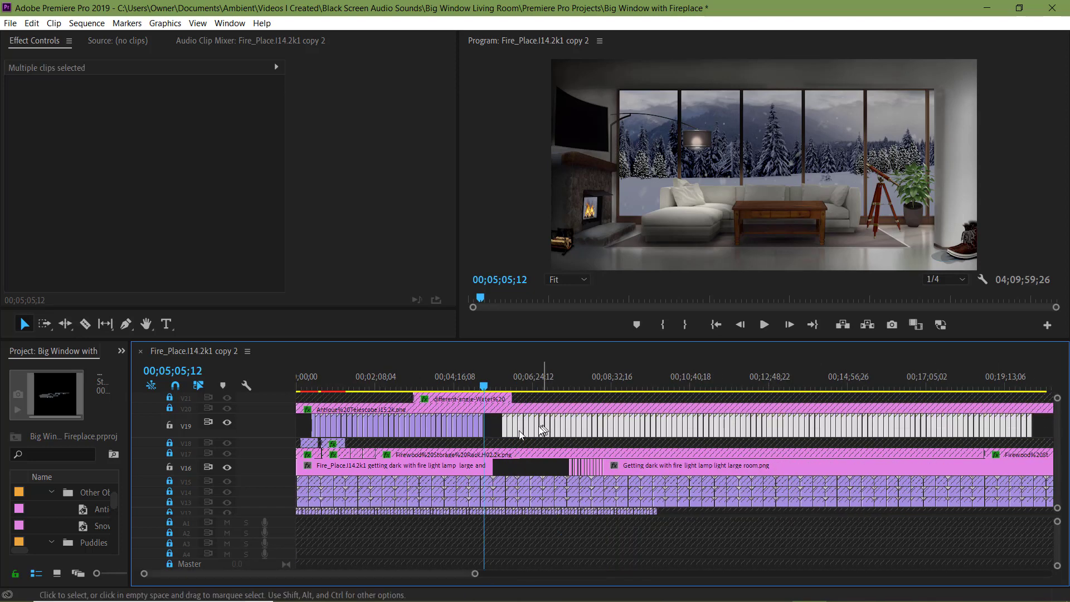
pyautogui.moveTo(510, 427); pyautogui.dragTo(646, 430)
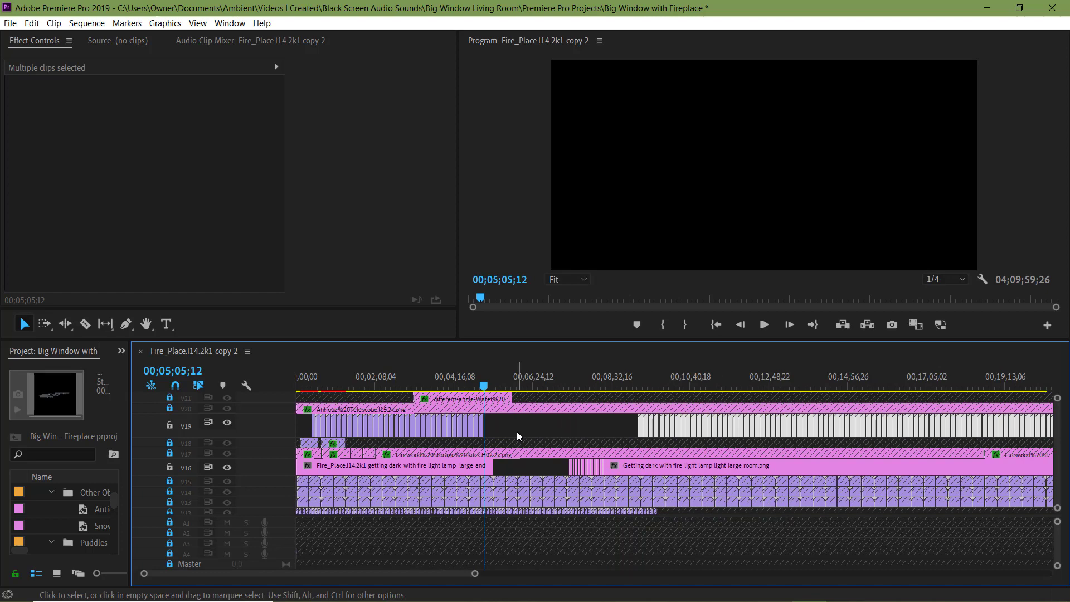
pyautogui.hotkey('ctrl', 'v')
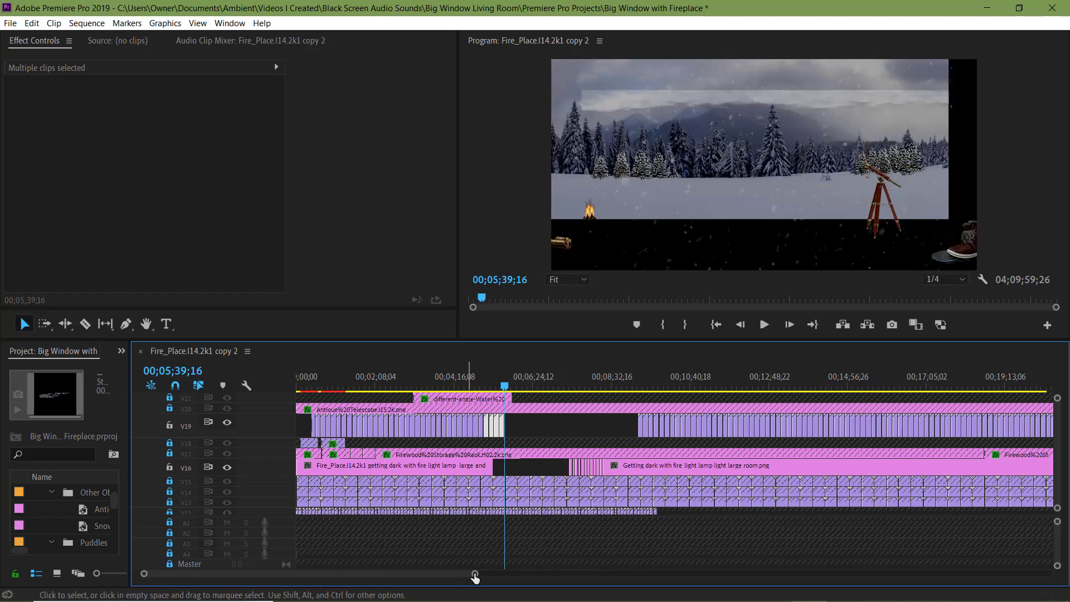
# - Move the short Fire_Place "copy getting dark with fire light.png" clip on V16 to the end of the large and small room clip
pyautogui.moveTo(475, 577); pyautogui.dragTo(358, 575)
pyautogui.click(840, 378)
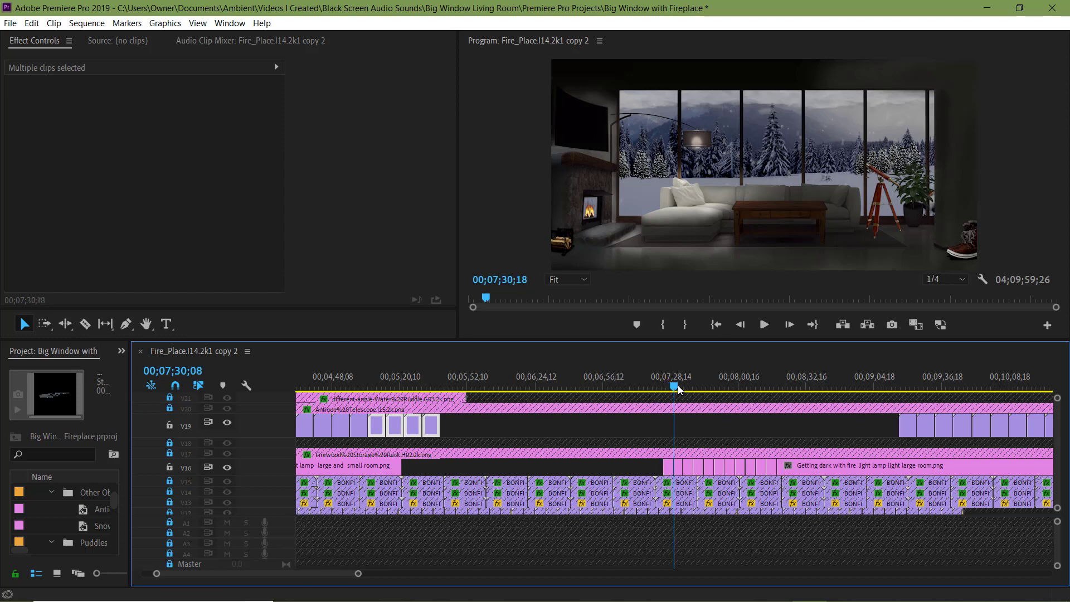
pyautogui.click(679, 466)
pyautogui.moveTo(678, 466); pyautogui.dragTo(406, 468)
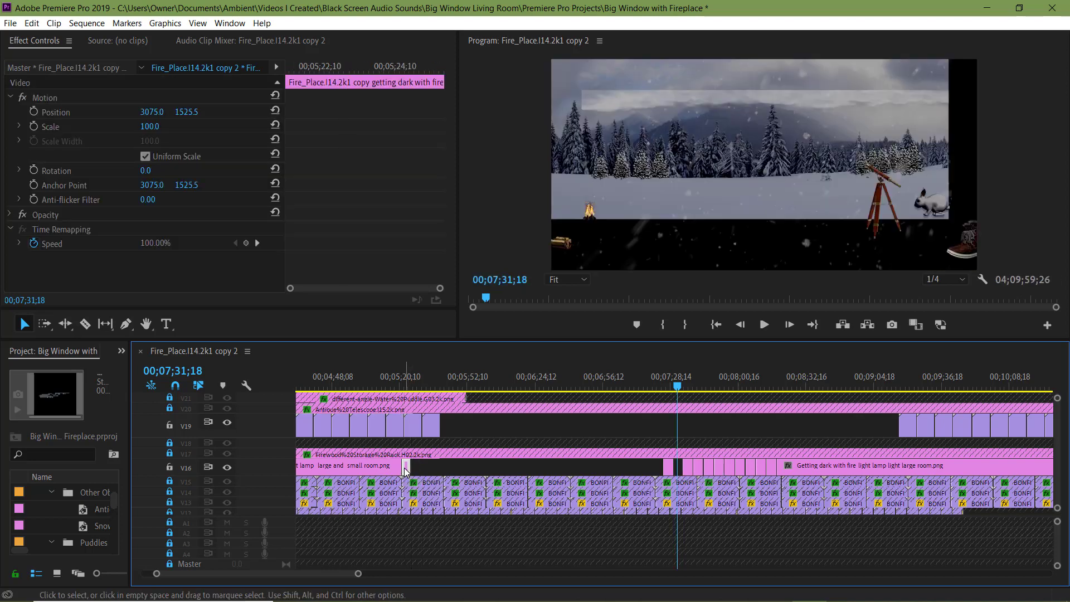
# - Add a transition at the start of the moved fire light clip on V16 and extend its end to about 00;07;13
pyautogui.rightClick(406, 467)
pyautogui.click(441, 548)
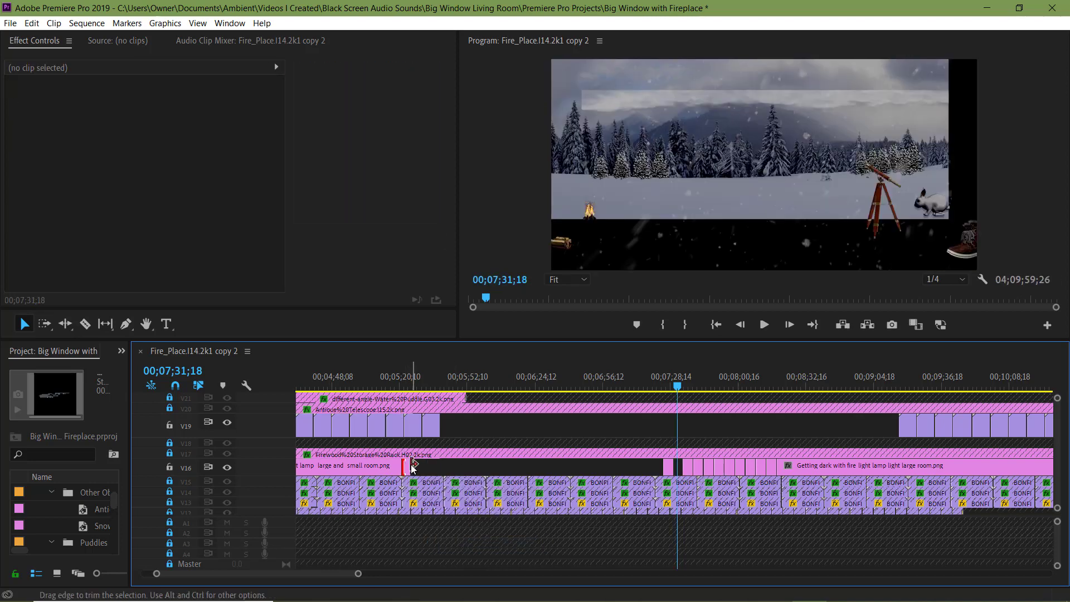
pyautogui.moveTo(412, 466); pyautogui.dragTo(638, 466)
# - Place the playhead at 00;05;22;12 and delete the pasted Sleepy.mov clips that follow it on V19
pyautogui.click(395, 379)
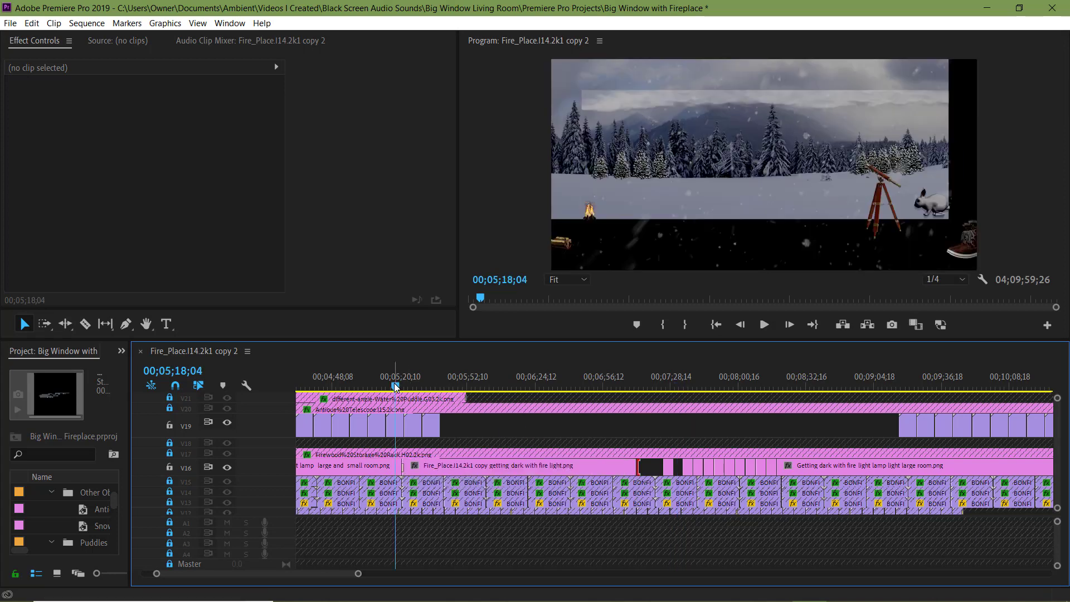
pyautogui.moveTo(396, 386); pyautogui.dragTo(405, 388)
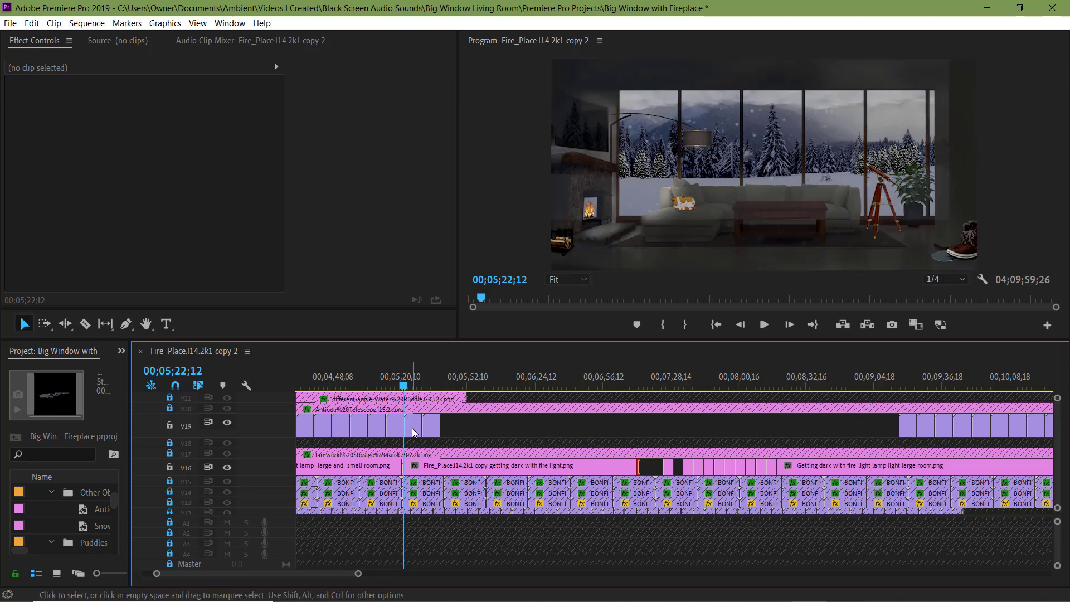
pyautogui.click(413, 425)
pyautogui.scroll(-2, 104, 263)
pyautogui.scroll(-1, 104, 263)
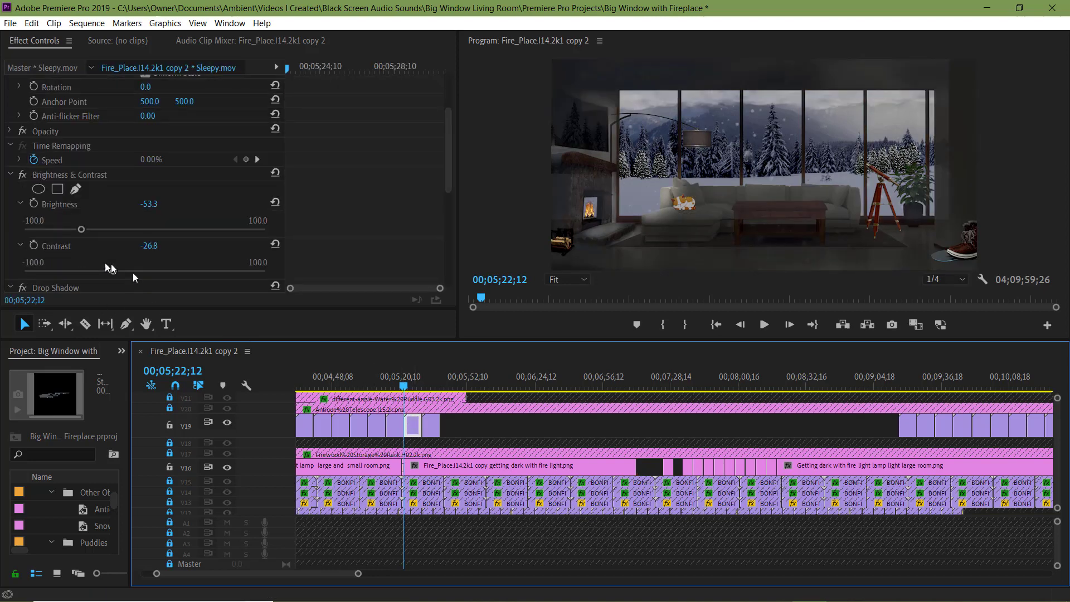
pyautogui.press('Delete')
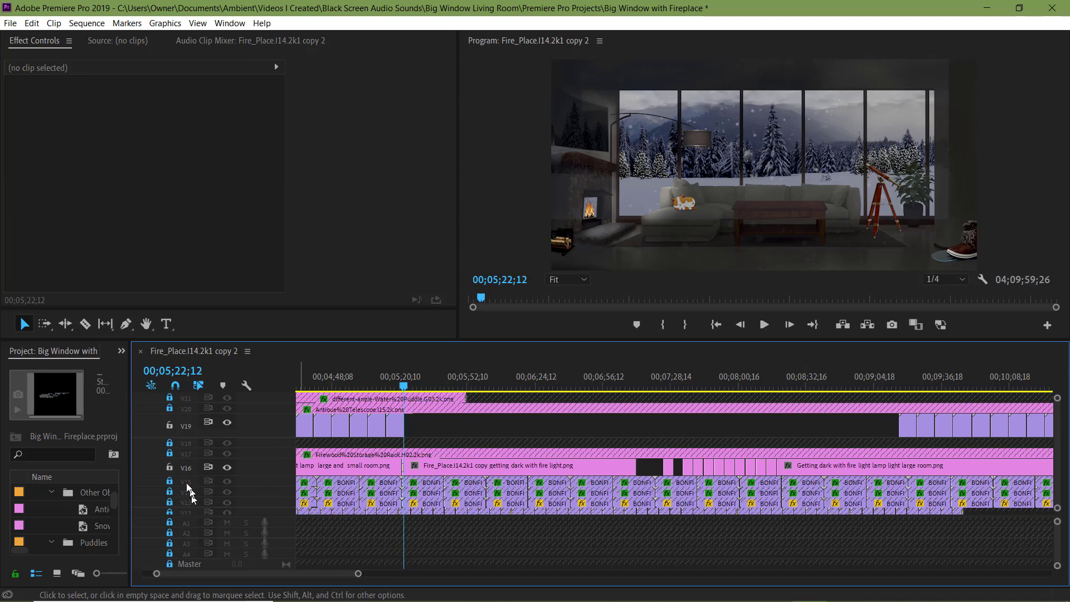
pyautogui.scroll(-4, 172, 467)
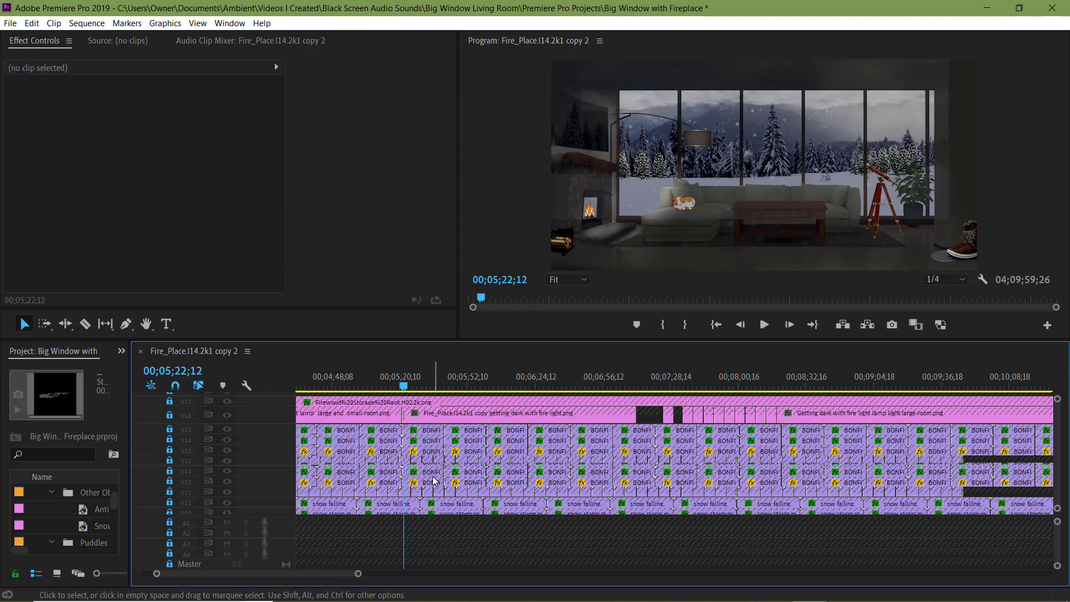
# - Ripple delete the large gap on V19 after 00;05;22;12 and the small gap between the Sleepy.mov clips near 00;05;56
pyautogui.scroll(3, 434, 480)
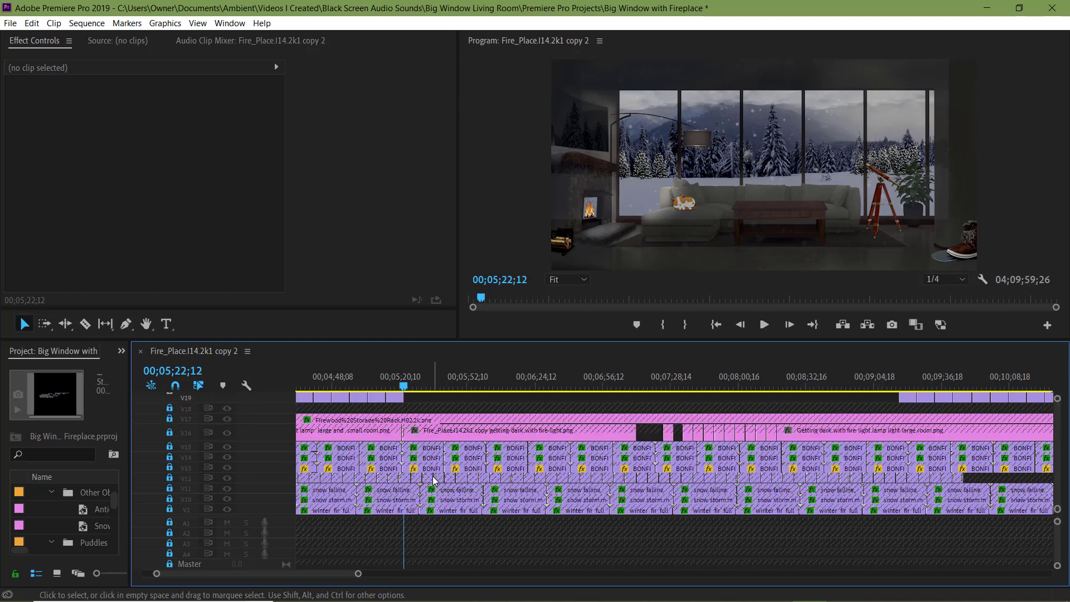
pyautogui.scroll(3, 434, 480)
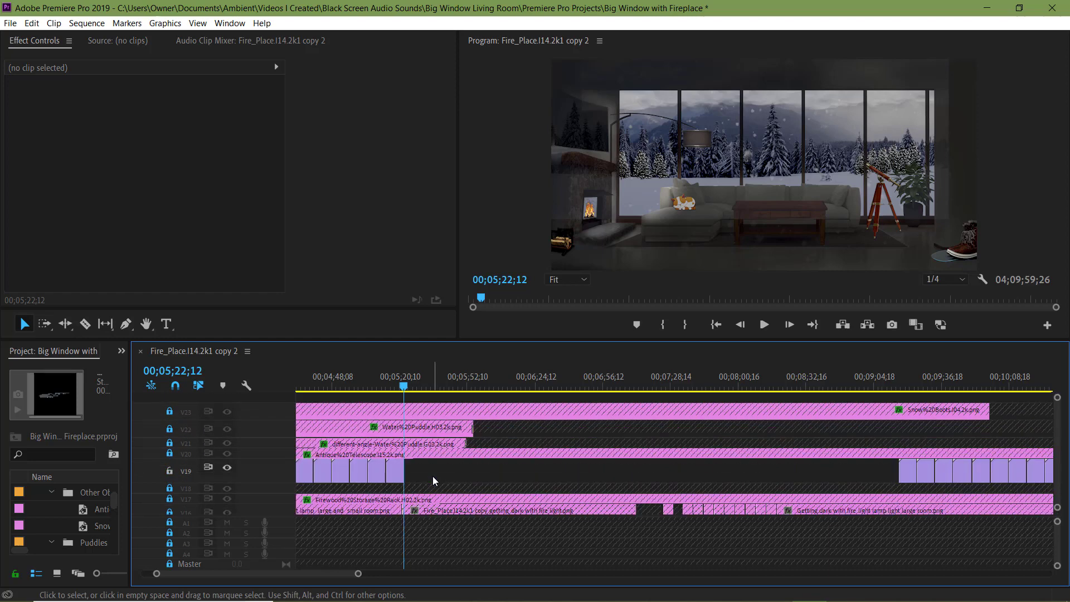
pyautogui.scroll(-2, 435, 479)
pyautogui.press('a')
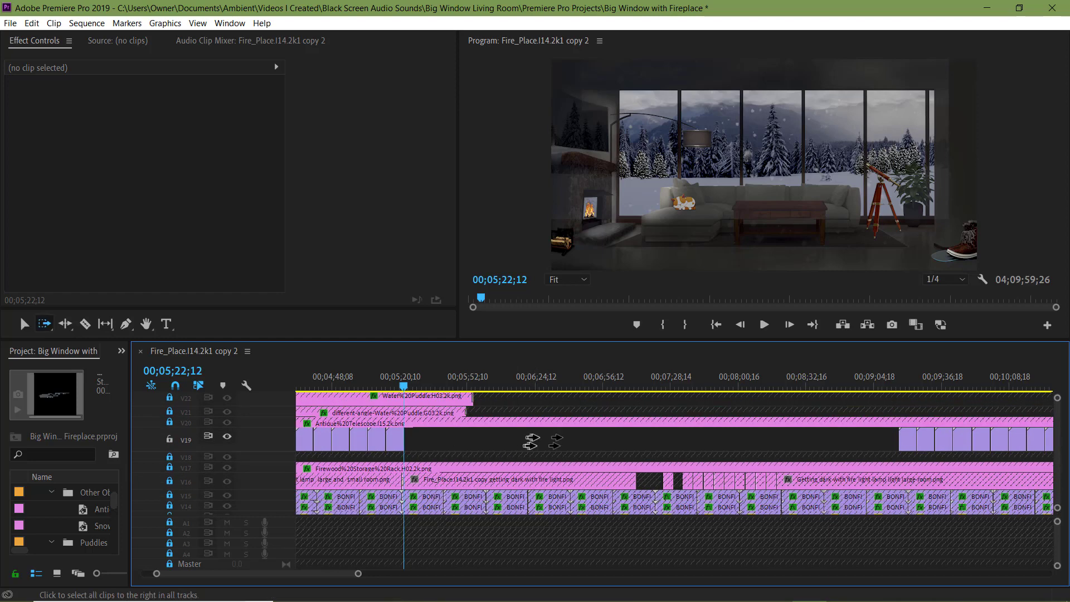
pyautogui.click(804, 431)
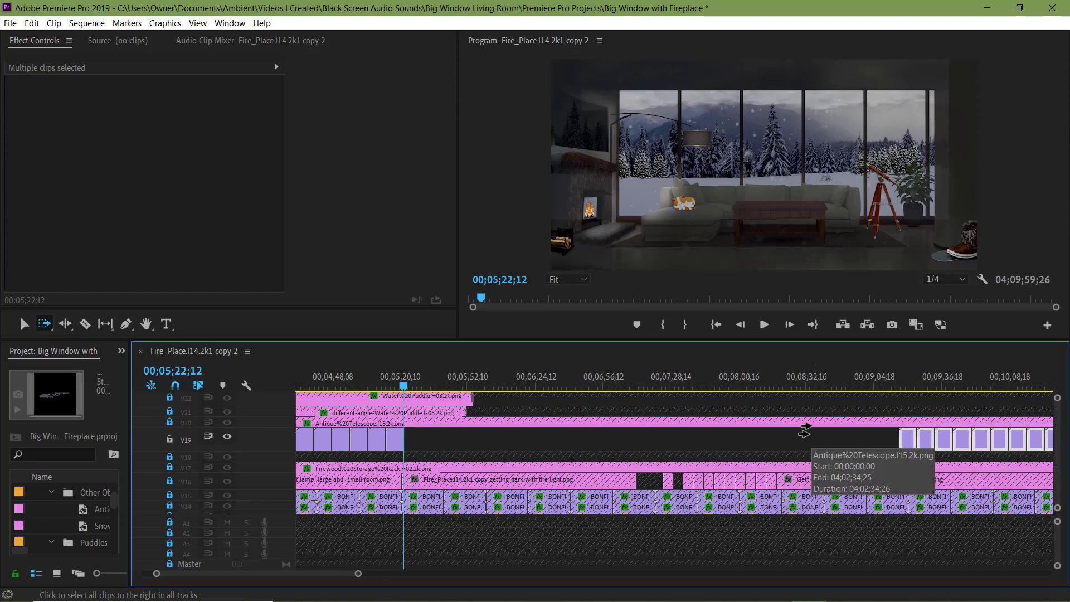
pyautogui.press('v')
pyautogui.rightClick(536, 442)
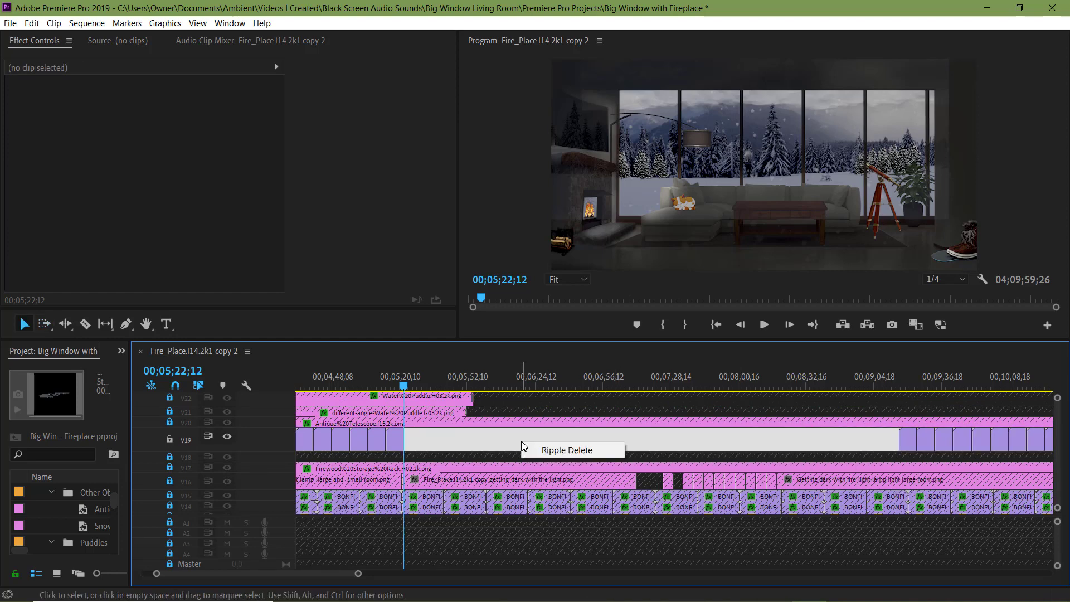
pyautogui.click(554, 449)
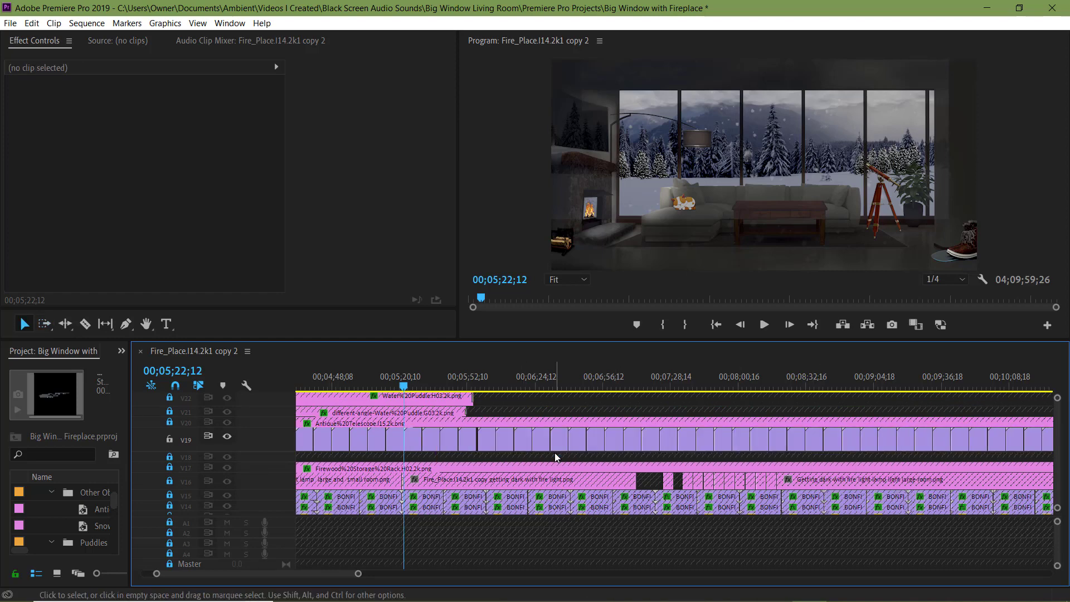
pyautogui.rightClick(478, 442)
pyautogui.click(498, 451)
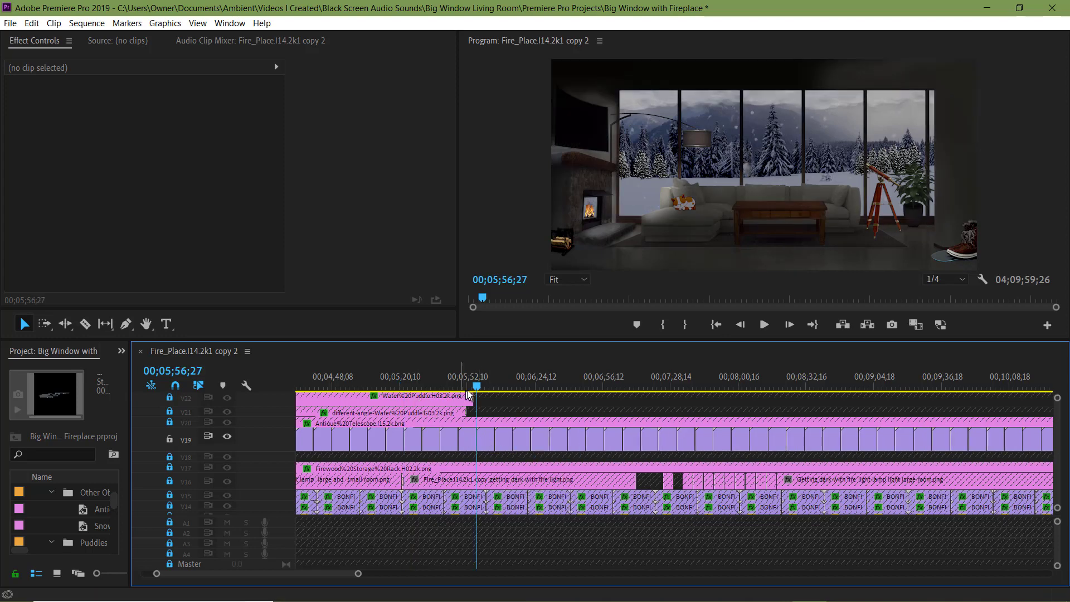
# - Unlock V16 and shift the "copy getting dark with fire light.png" clip slightly earlier, together with its opening transition
pyautogui.moveTo(472, 387); pyautogui.dragTo(405, 390)
pyautogui.moveTo(359, 574); pyautogui.dragTo(319, 576)
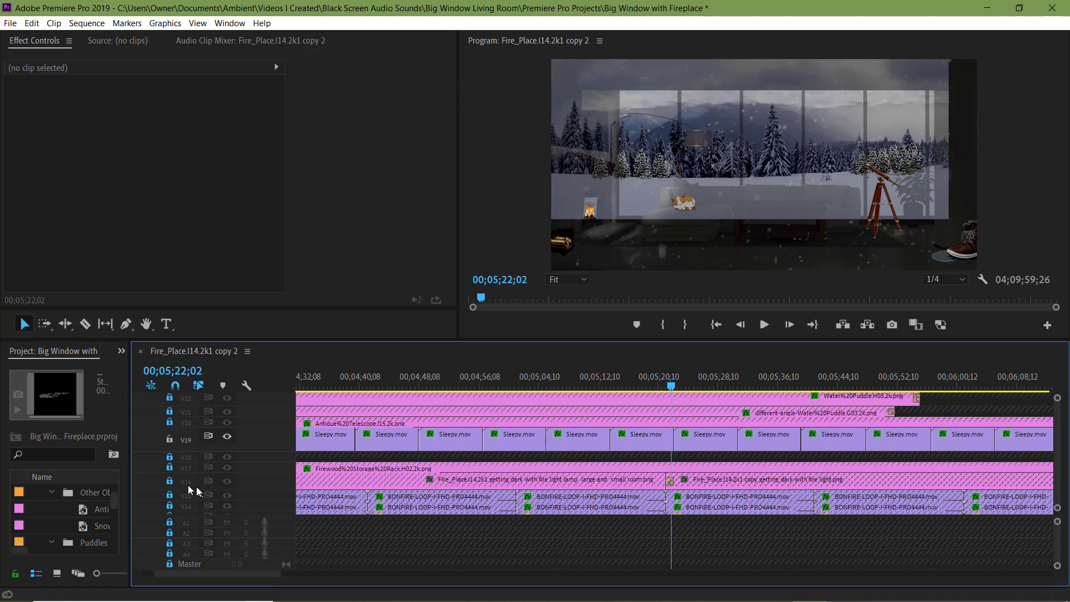
pyautogui.click(169, 480)
pyautogui.moveTo(278, 574); pyautogui.dragTo(254, 576)
pyautogui.click(698, 480)
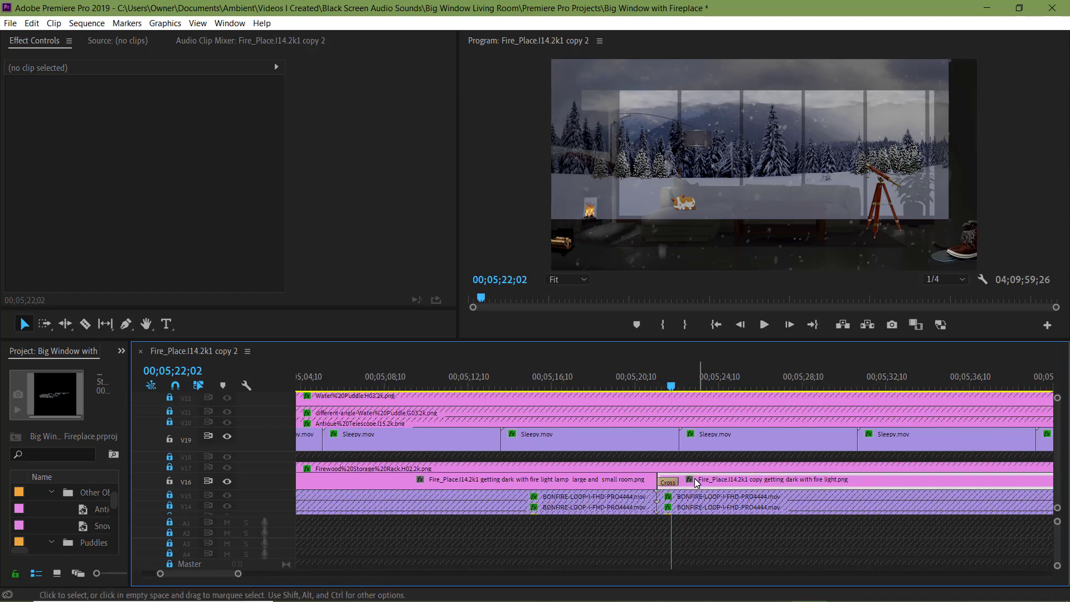
pyautogui.moveTo(695, 478); pyautogui.dragTo(671, 387)
# - Play back the change to the fire light room on V16 from 00;05;18;14
pyautogui.click(597, 388)
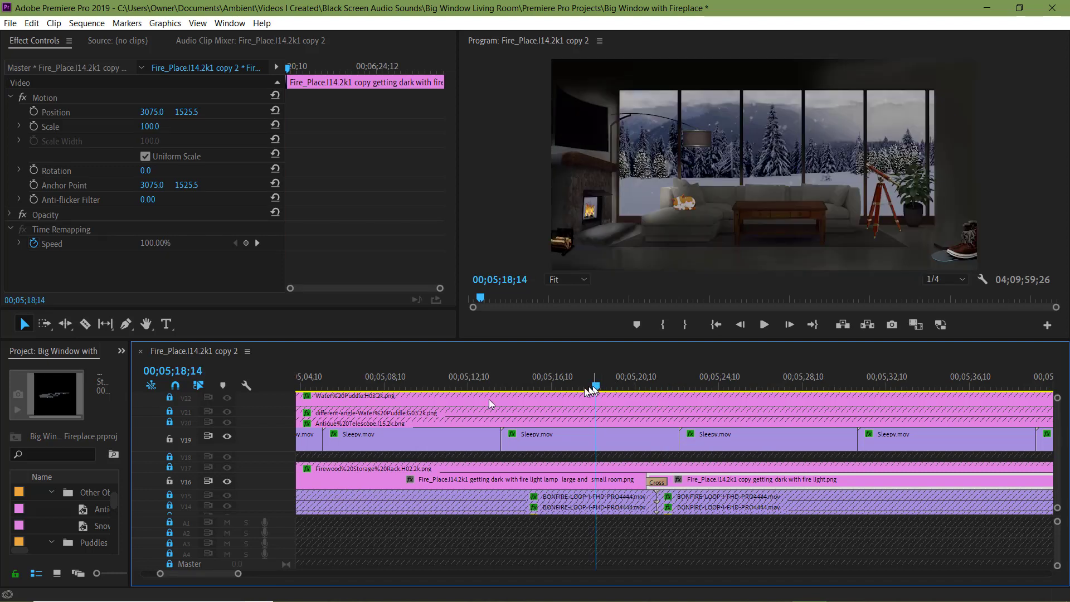
pyautogui.moveTo(488, 400); pyautogui.dragTo(355, 521)
pyautogui.moveTo(239, 574); pyautogui.dragTo(318, 574)
pyautogui.click(764, 325)
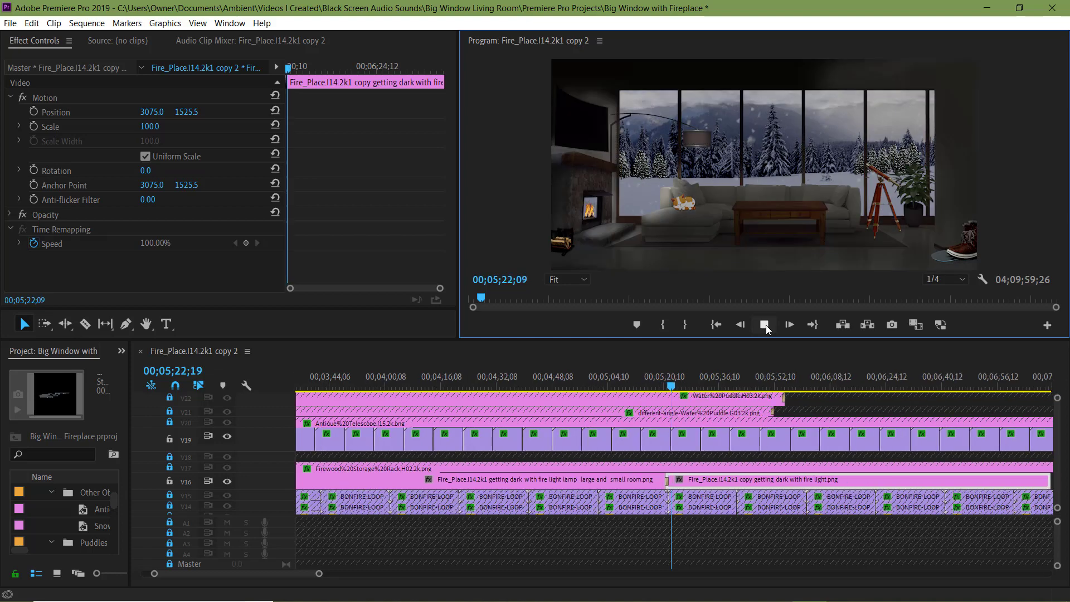
pyautogui.click(764, 326)
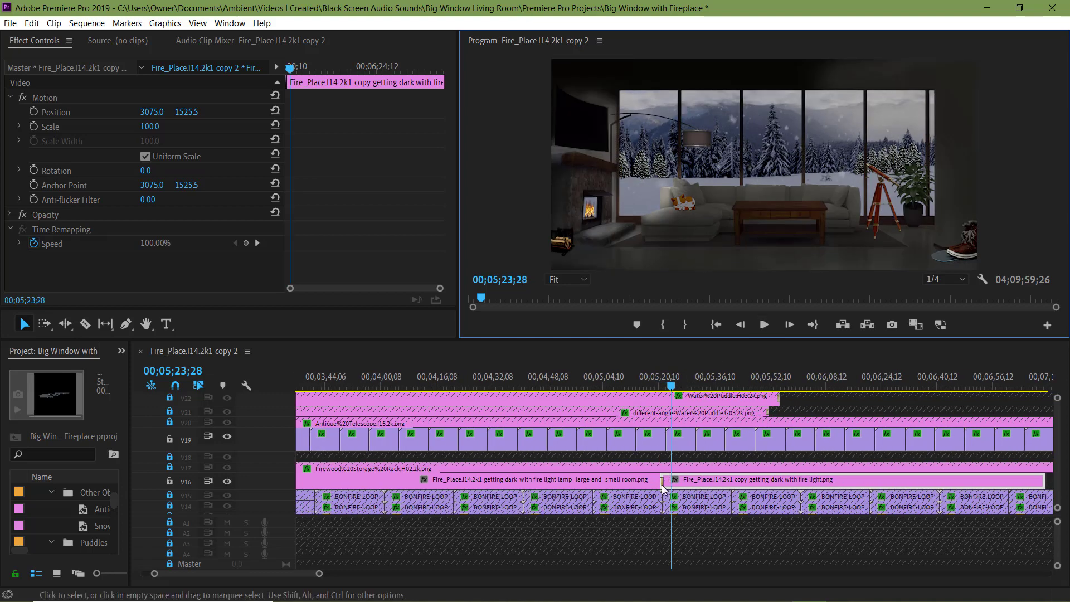
# - Replace the transition at the start of the fire light clip on V16 with a default Cross Dissolve shortened to 00;00;00;06
pyautogui.click(662, 482)
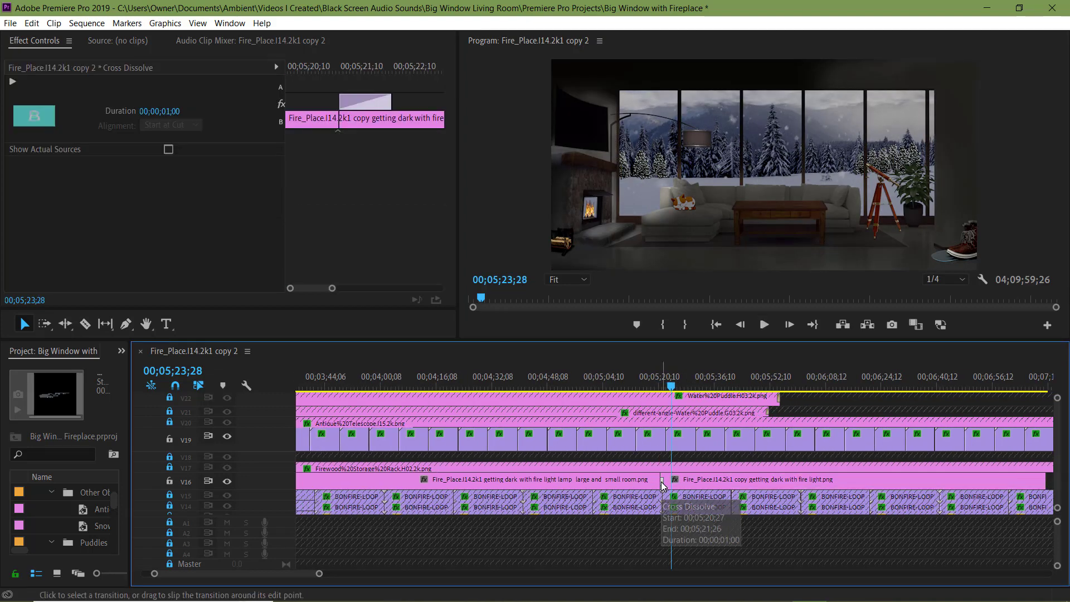
pyautogui.click(663, 483)
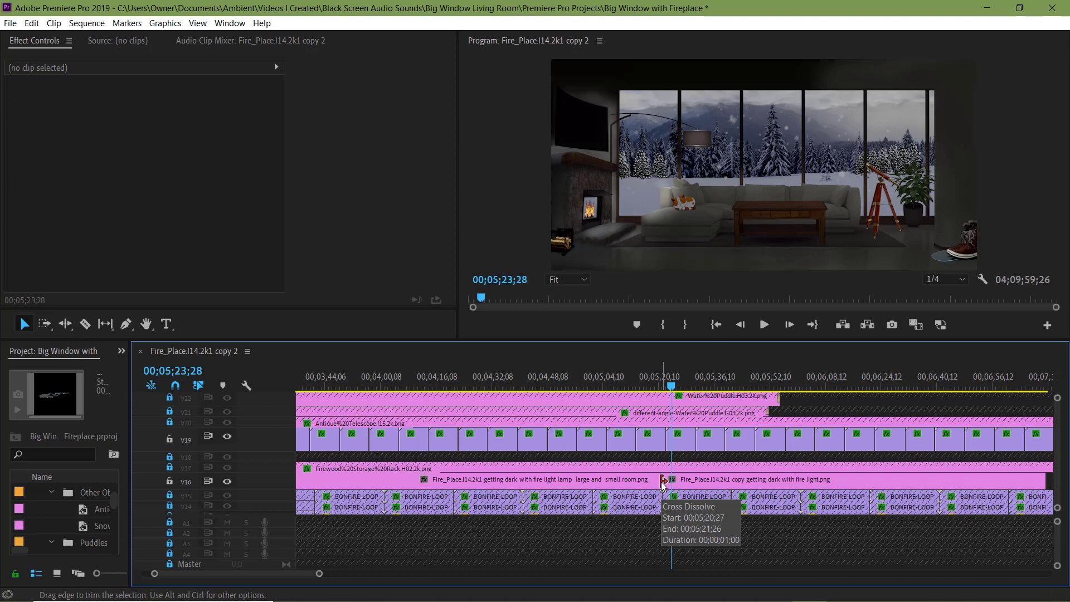
pyautogui.click(655, 387)
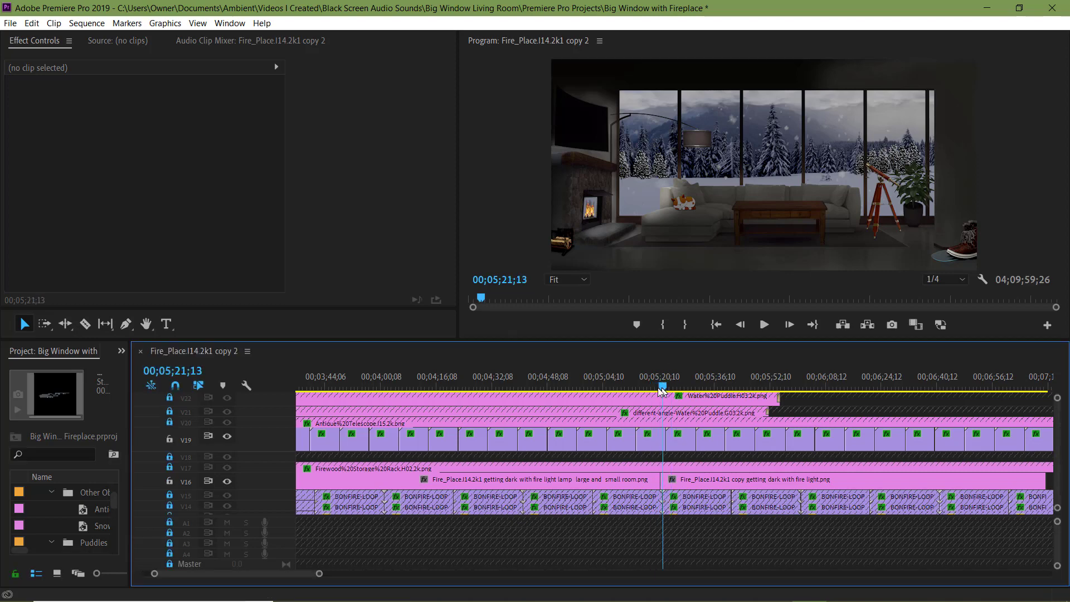
pyautogui.moveTo(662, 390); pyautogui.dragTo(653, 389)
pyautogui.rightClick(658, 483)
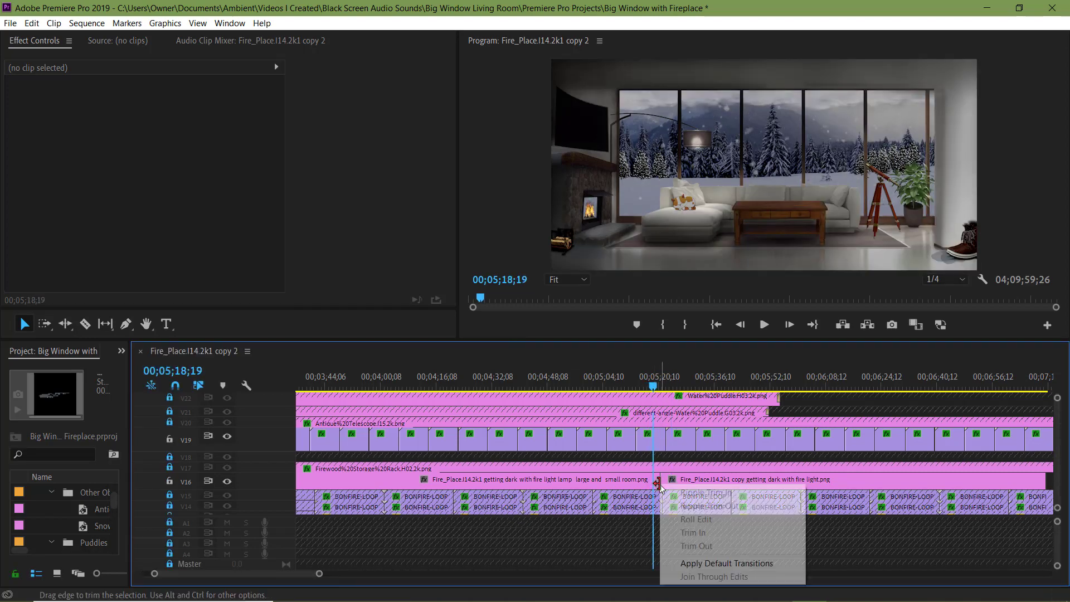
pyautogui.click(698, 564)
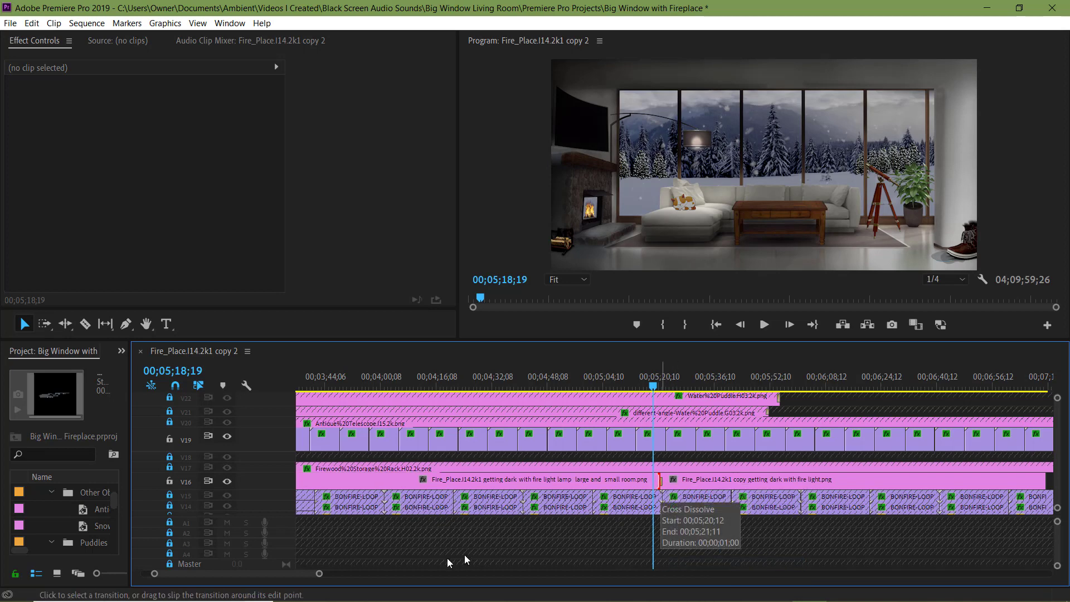
pyautogui.moveTo(319, 574); pyautogui.dragTo(253, 576)
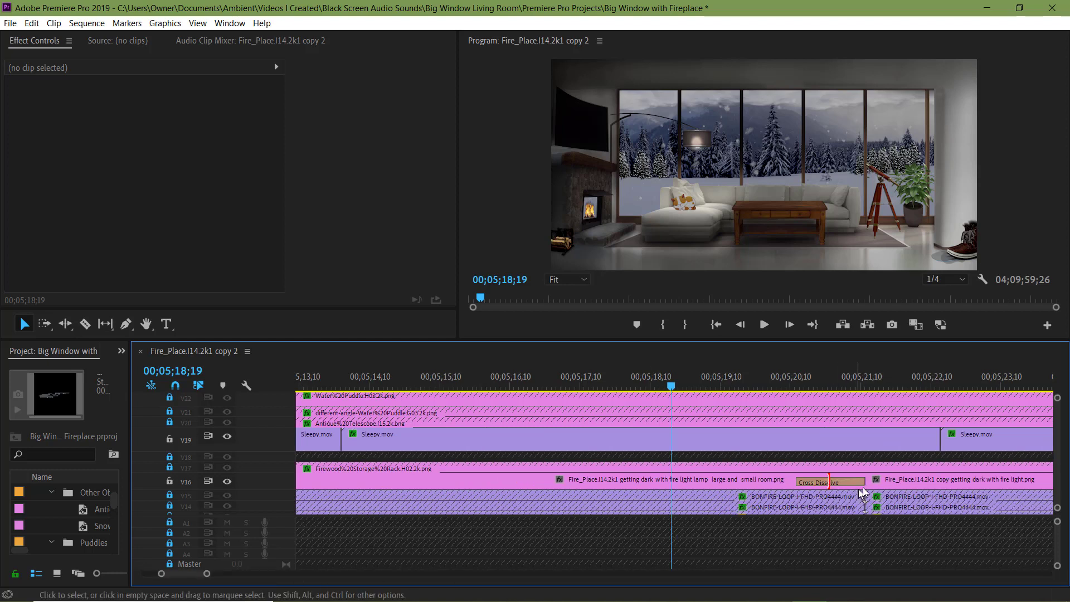
pyautogui.moveTo(836, 483); pyautogui.dragTo(830, 482)
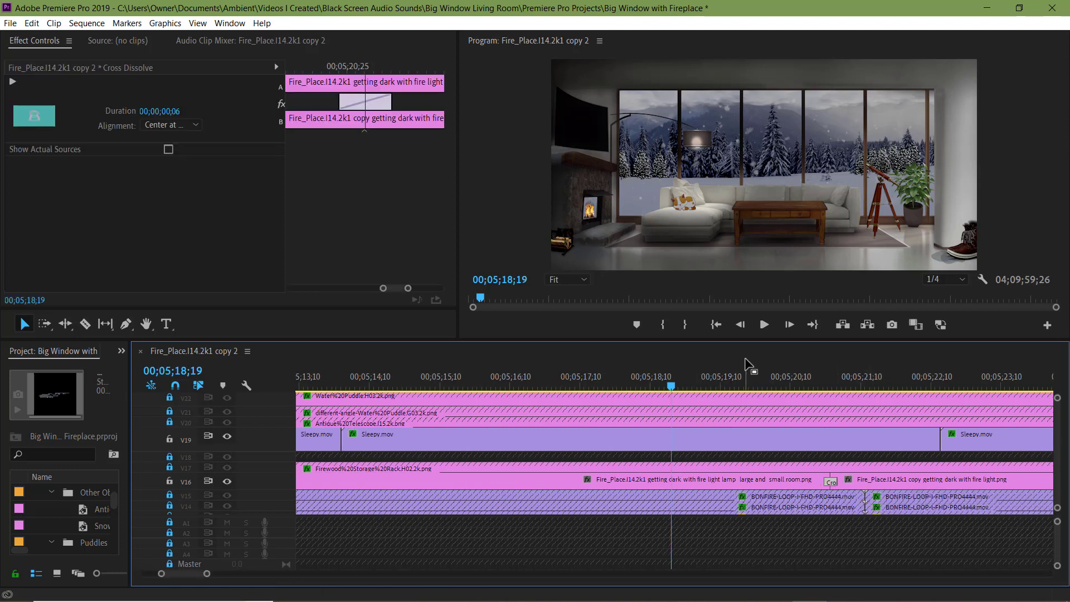
# - Play back the shortened dissolve and step through its frames around 00;05;20;27 to check the cat's brightness against the room
pyautogui.click(764, 325)
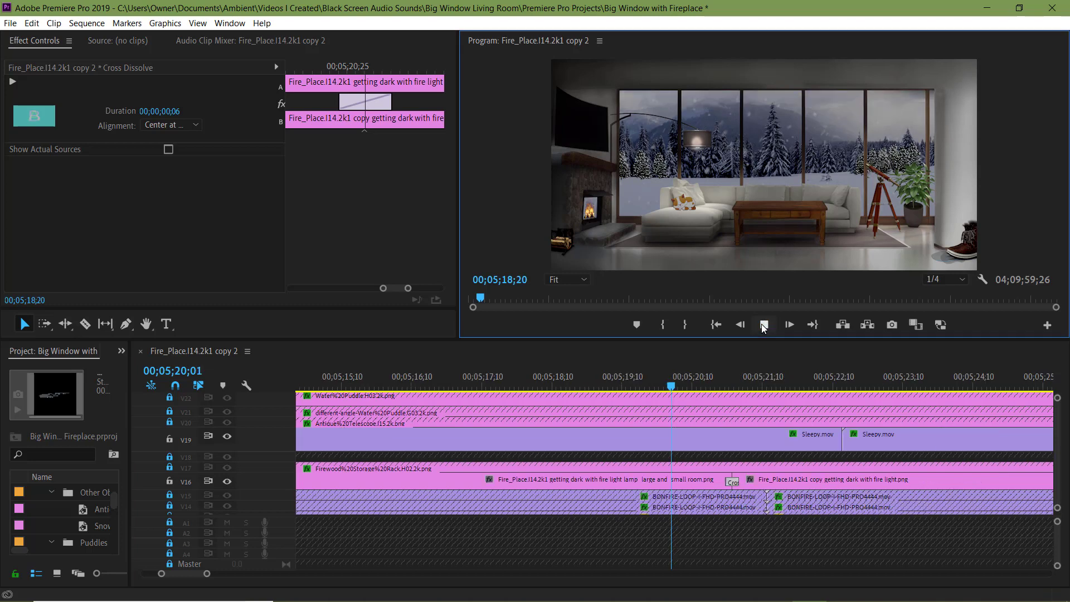
pyautogui.click(763, 326)
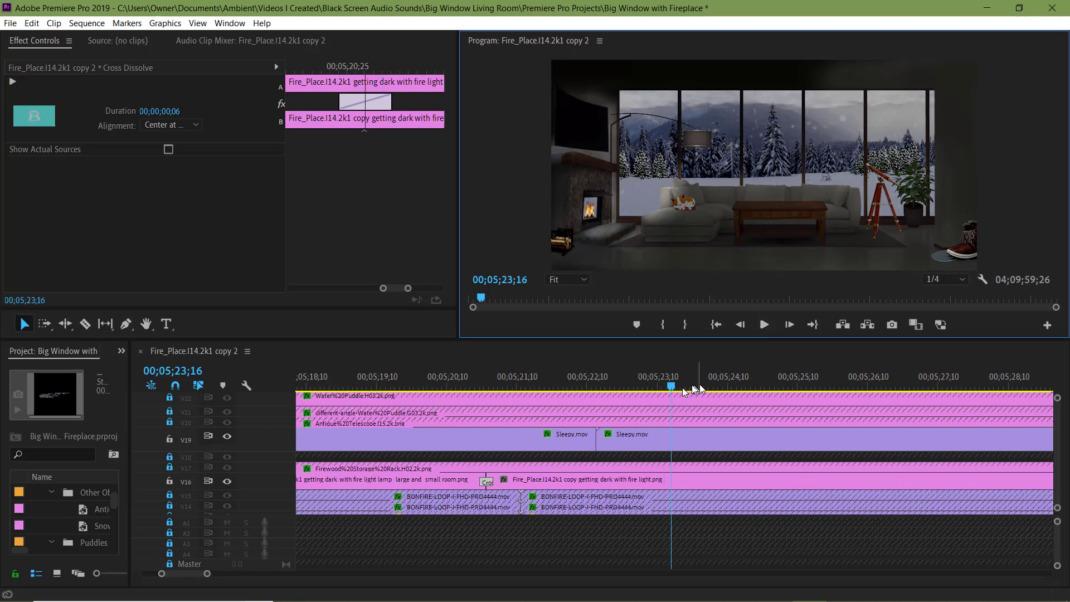
pyautogui.moveTo(671, 387); pyautogui.dragTo(554, 395)
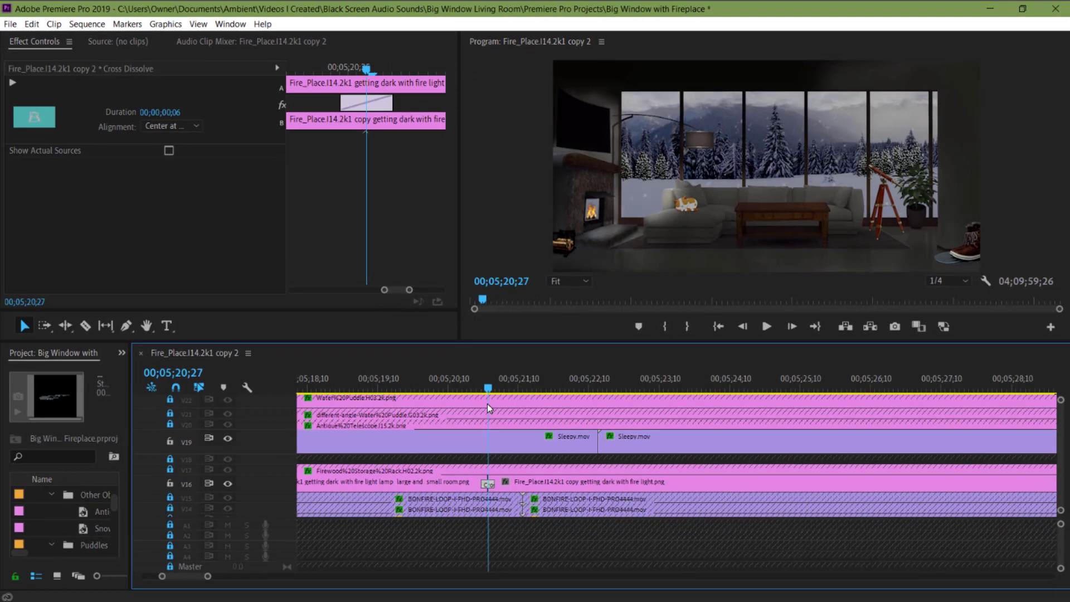
pyautogui.press('Left')
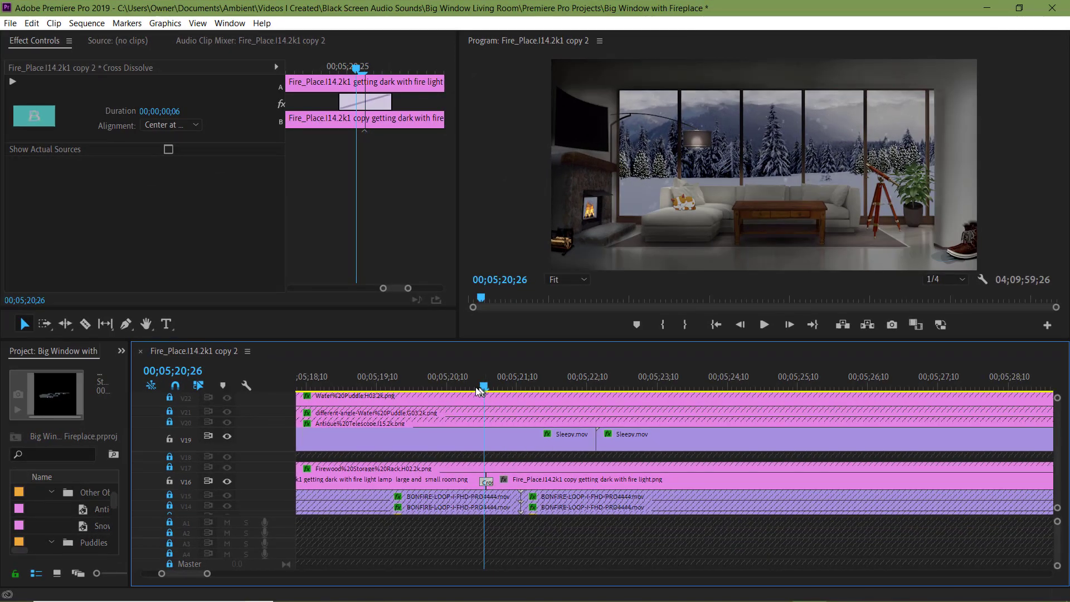
# - Cut the Sleepy.mov clip on V19 at 00;05;21;00, delete the part after the cut and ripple delete the gap
pyautogui.moveTo(477, 388)
pyautogui.mouseDown()
pyautogui.moveTo(466, 389)
pyautogui.moveTo(494, 394)
pyautogui.mouseUp()
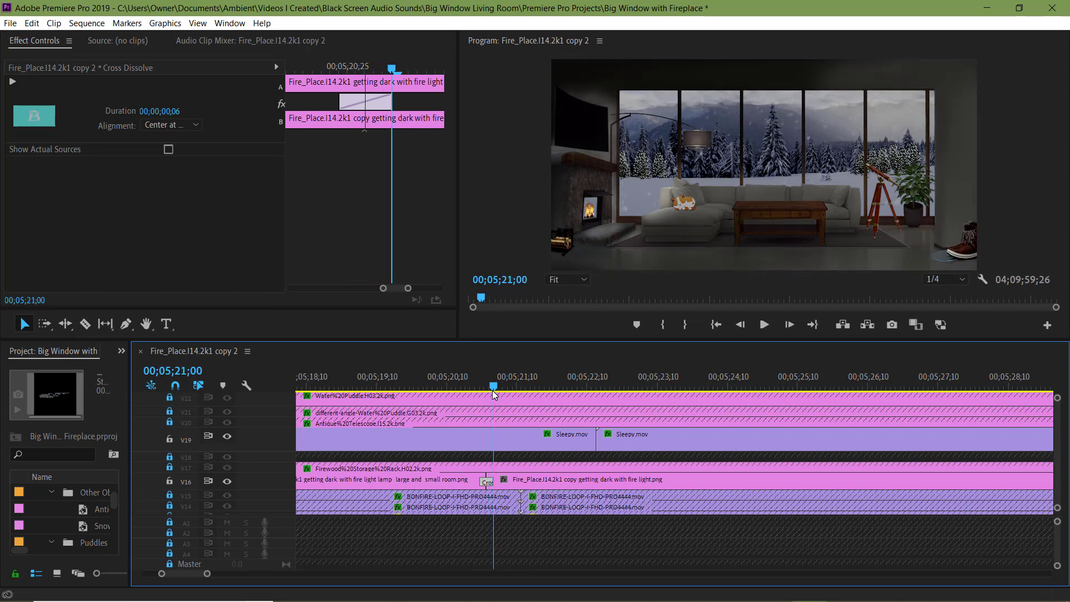
pyautogui.click(498, 439)
pyautogui.press('c')
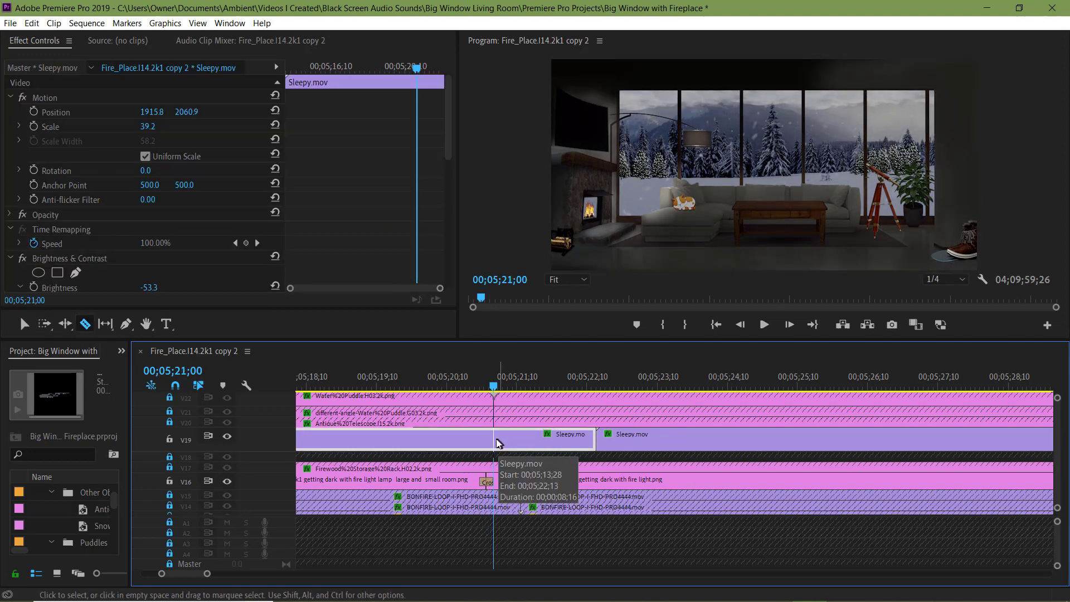
pyautogui.click(494, 440)
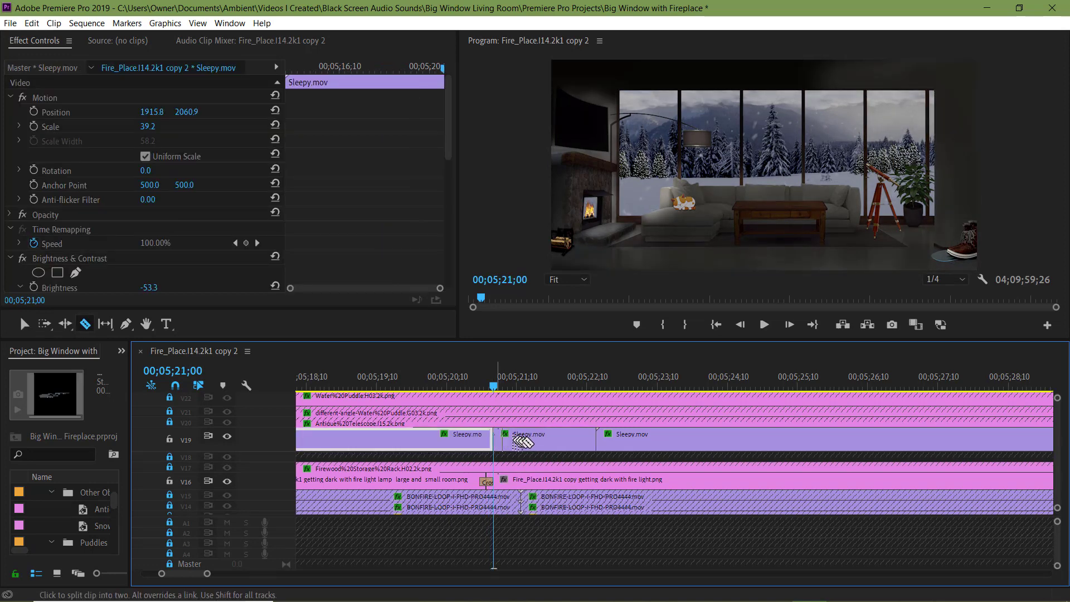
pyautogui.press('v')
pyautogui.press('Delete')
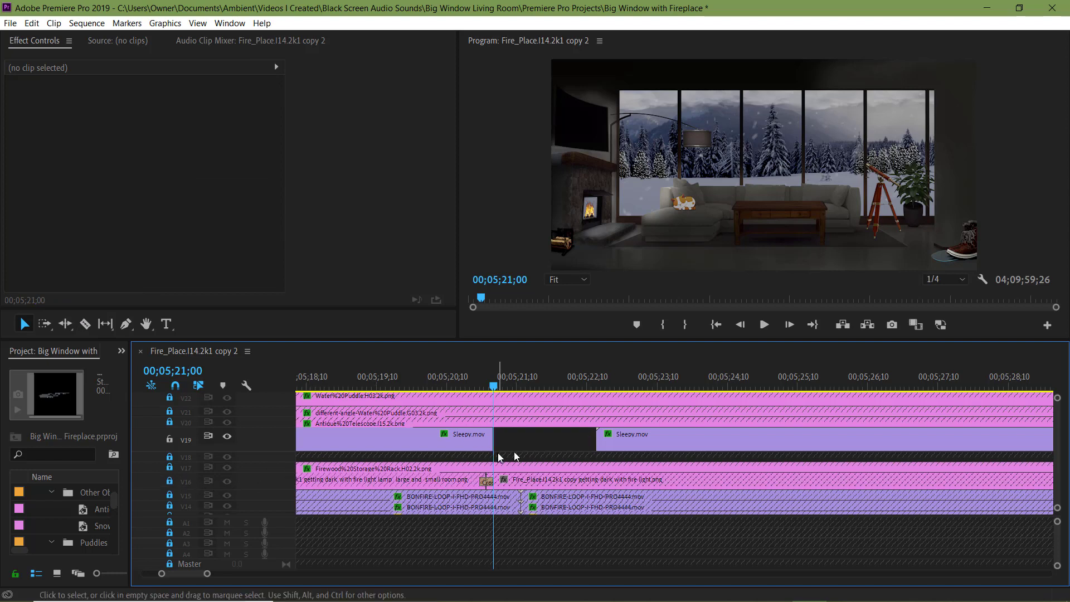
pyautogui.rightClick(543, 443)
pyautogui.click(562, 453)
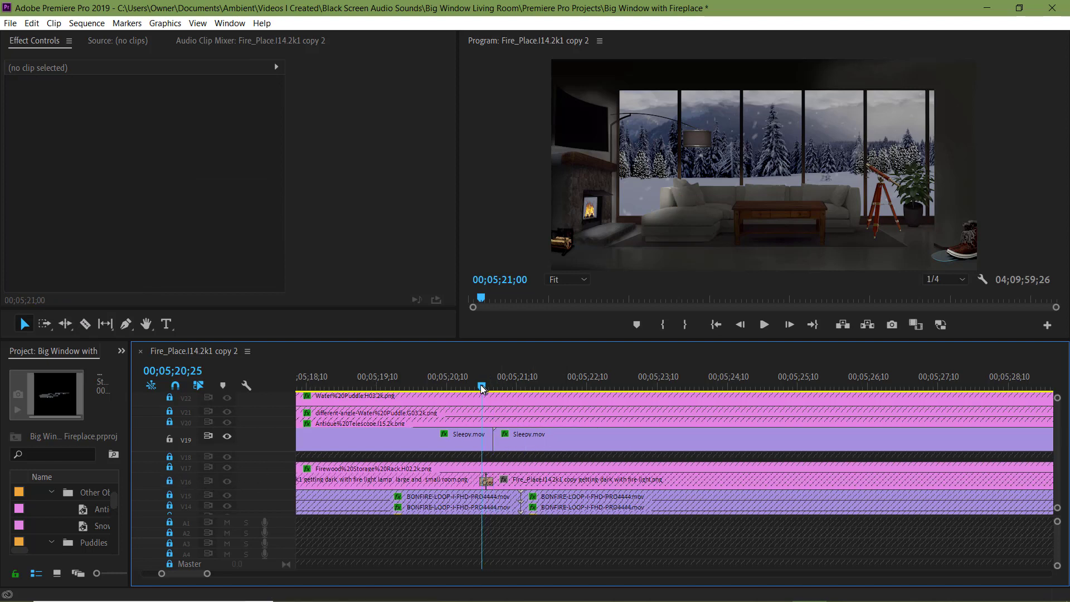
# - Play back the cat's brightness change on V19 from 00;05;20;05
pyautogui.moveTo(449, 385); pyautogui.dragTo(435, 384)
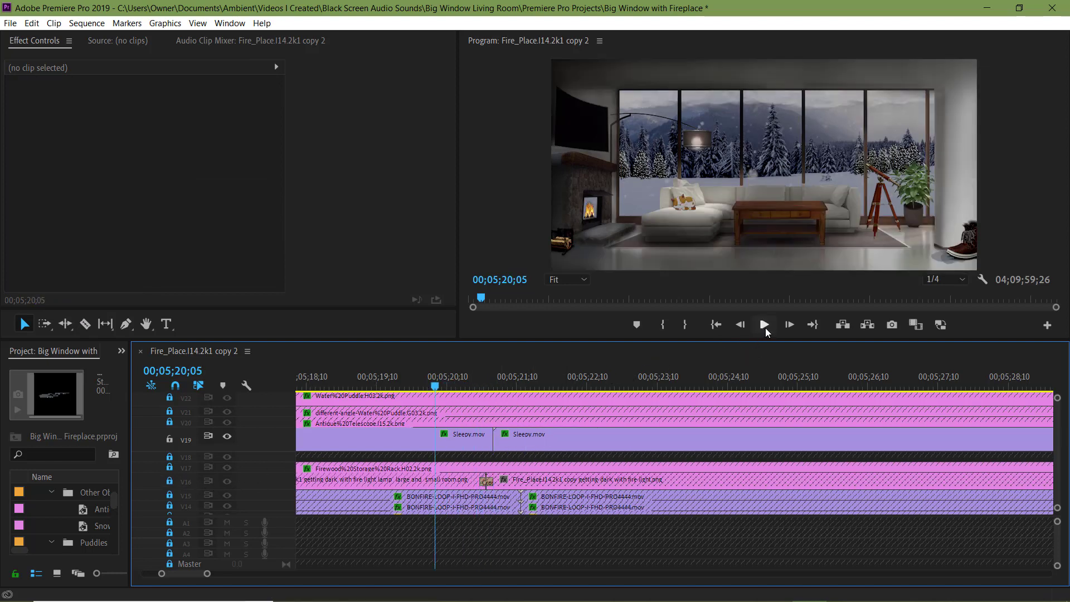
pyautogui.click(765, 328)
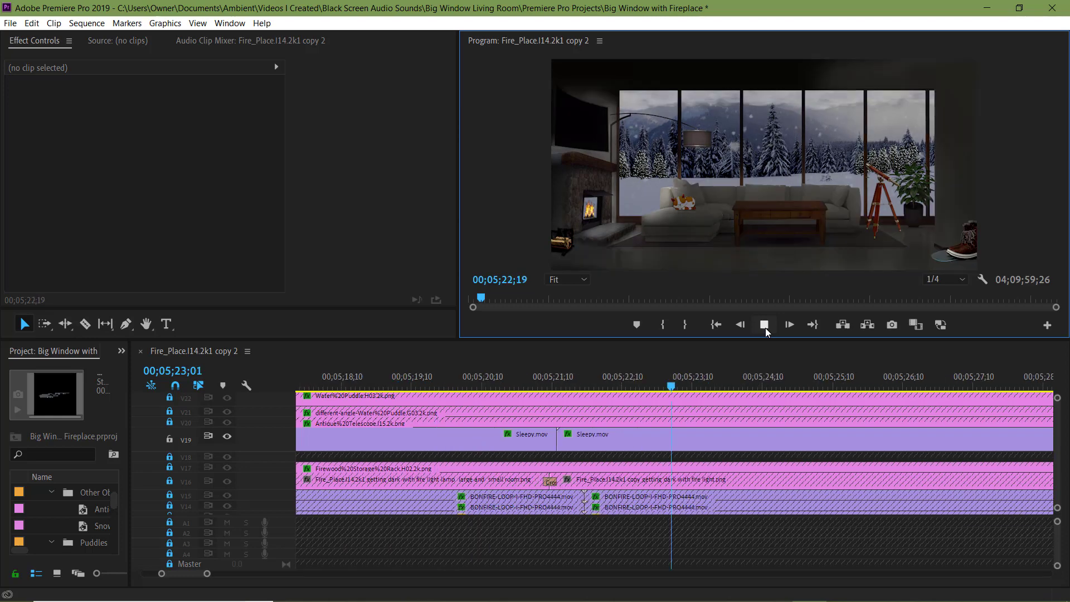
pyautogui.click(765, 328)
# - Trim the end of the earlier Sleepy.mov clip back to the V16 cut and ripple delete the resulting gap
pyautogui.moveTo(556, 390); pyautogui.dragTo(467, 403)
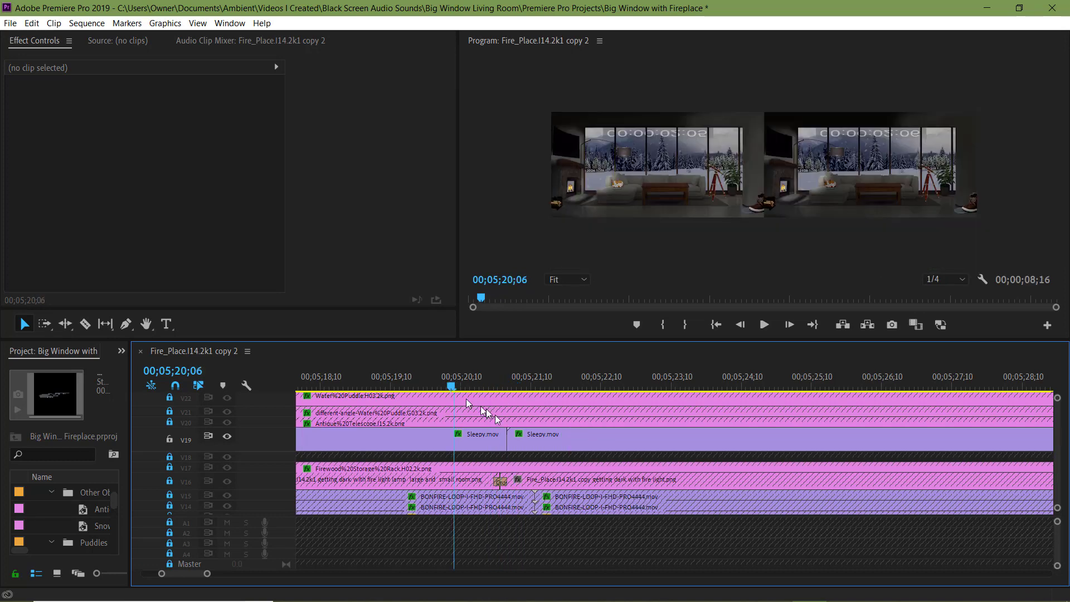
pyautogui.moveTo(504, 440); pyautogui.dragTo(496, 441)
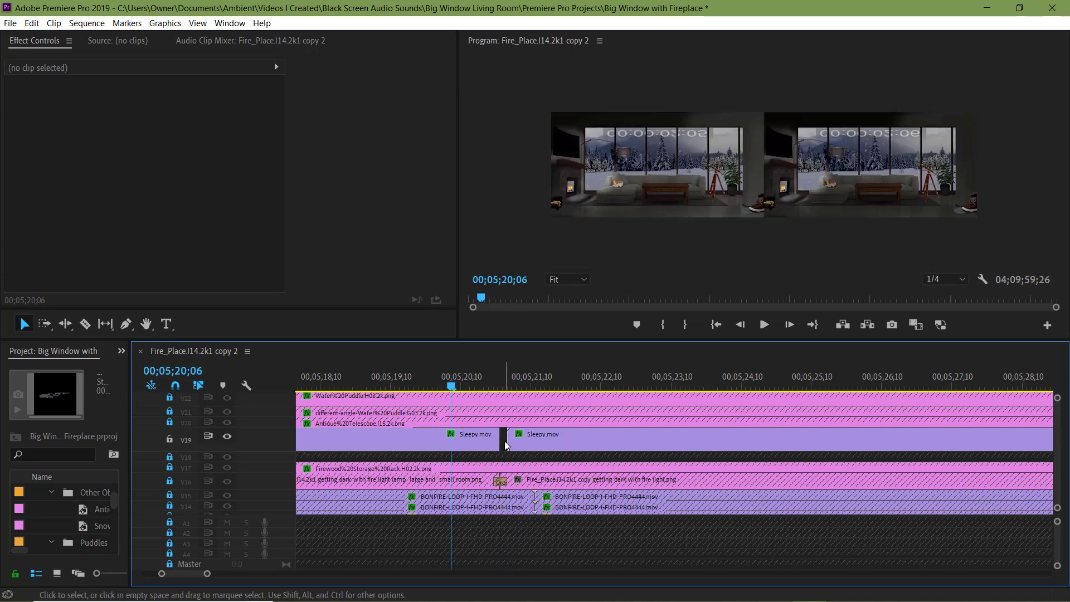
pyautogui.rightClick(504, 441)
pyautogui.click(515, 452)
# - Compare the Brightness & Contrast settings of the Sleepy.mov clips before and after the V19 cut
pyautogui.moveTo(451, 386); pyautogui.dragTo(529, 387)
pyautogui.click(536, 442)
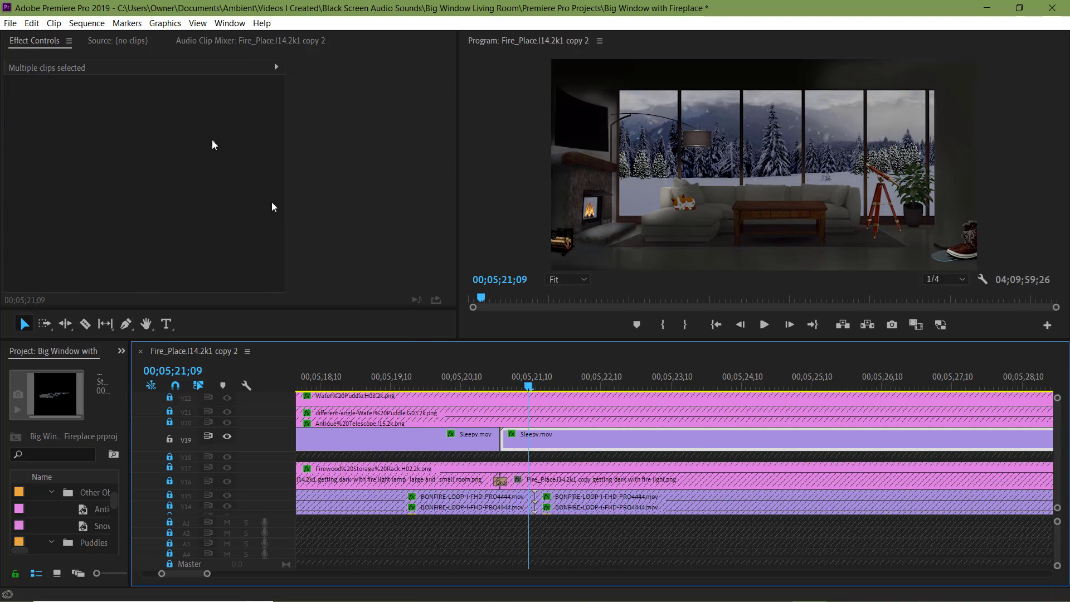
pyautogui.rightClick(587, 440)
pyautogui.click(632, 293)
pyautogui.click(567, 443)
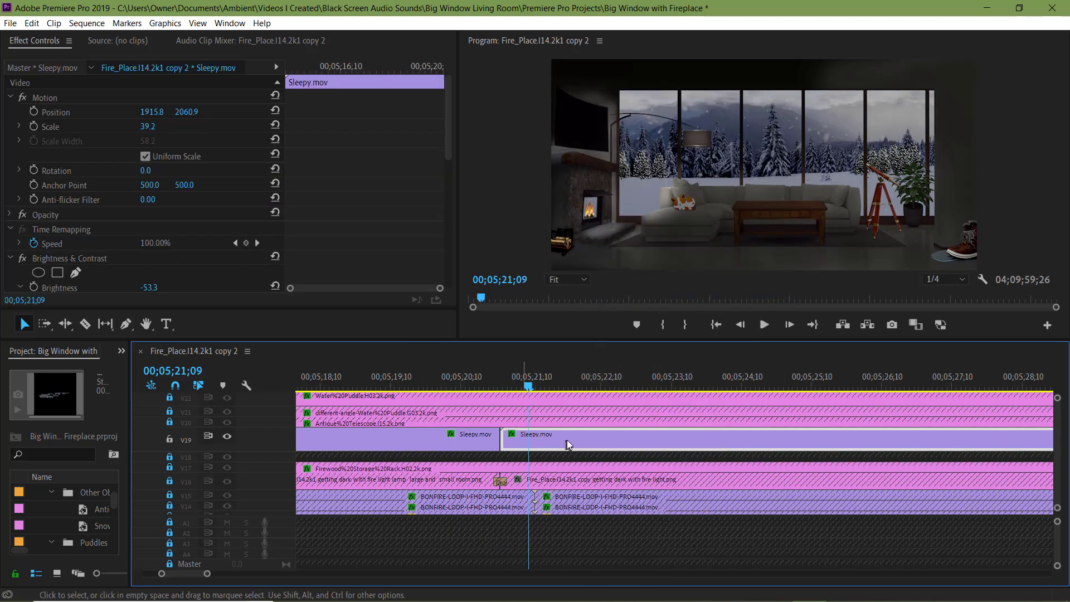
pyautogui.click(481, 445)
pyautogui.click(570, 444)
pyautogui.scroll(-4, 132, 216)
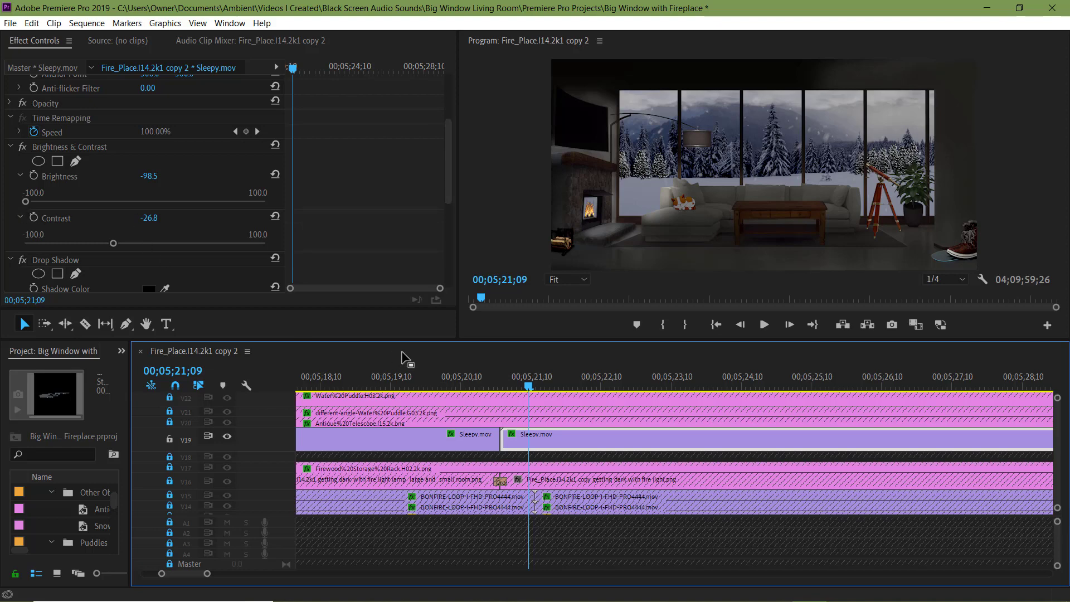
# - Shift the V16 clips after the 00;07;07;27 playhead later and extend the "copy getting dark with fire light.png" clip to about the 13-minute mark
pyautogui.moveTo(196, 575); pyautogui.dragTo(306, 576)
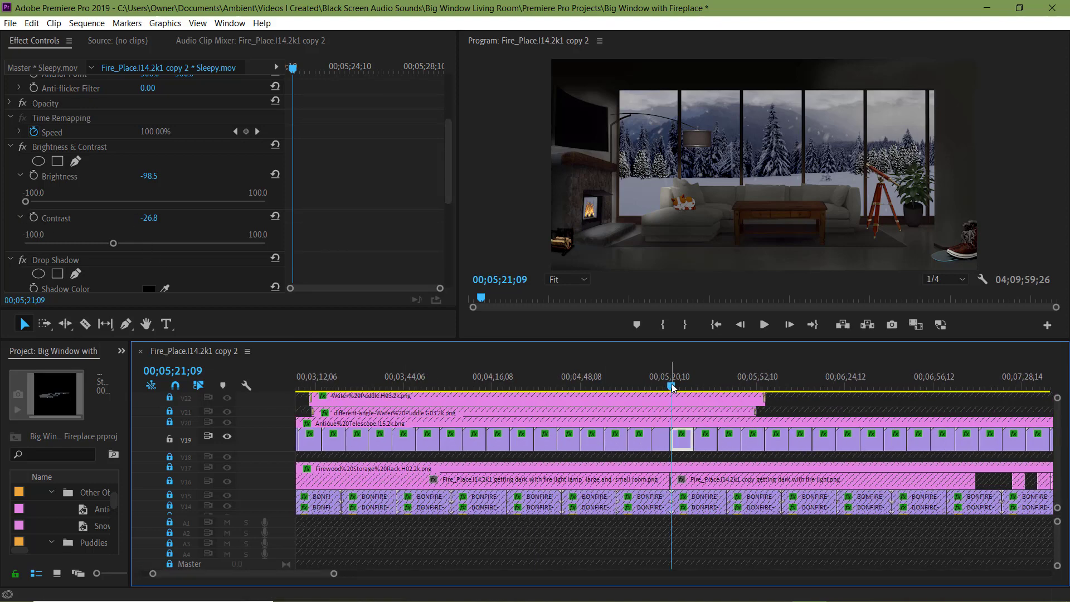
pyautogui.moveTo(672, 387); pyautogui.dragTo(836, 387)
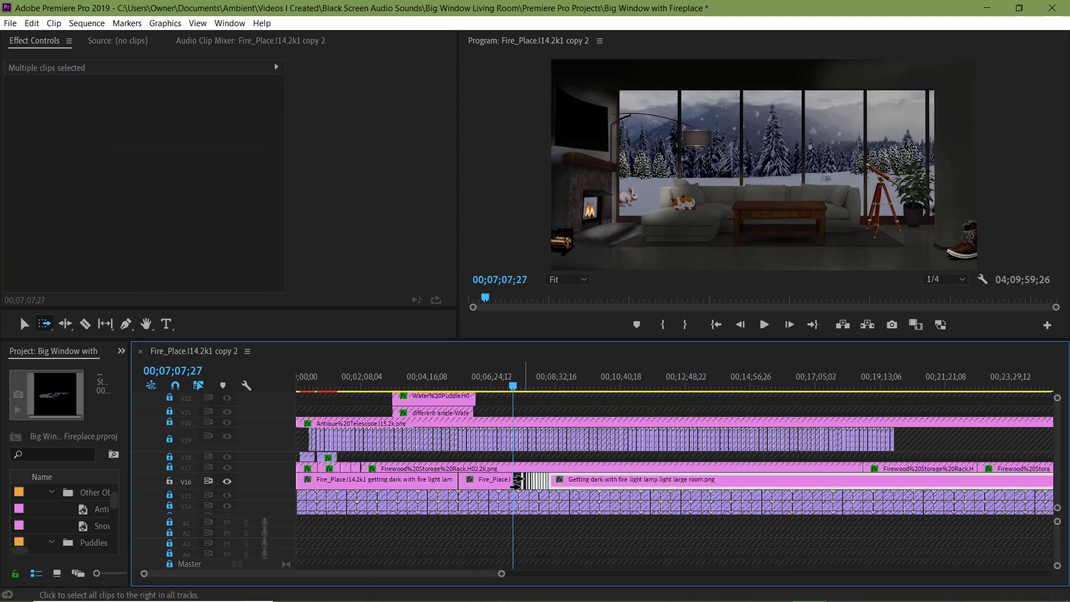
pyautogui.press('v')
pyautogui.moveTo(516, 482); pyautogui.dragTo(1001, 484)
pyautogui.moveTo(513, 482); pyautogui.dragTo(697, 483)
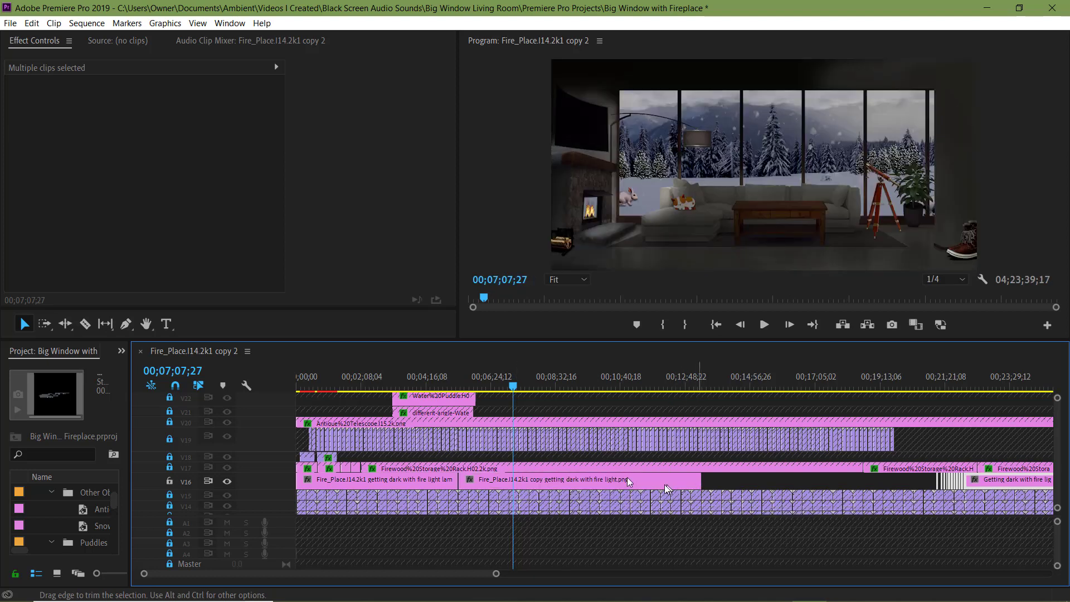
# - Move the playhead to 00;03;29;03, widen the Project panel and select Snow%20Boots.I04.2k.png among the project assets
pyautogui.moveTo(462, 392); pyautogui.dragTo(402, 390)
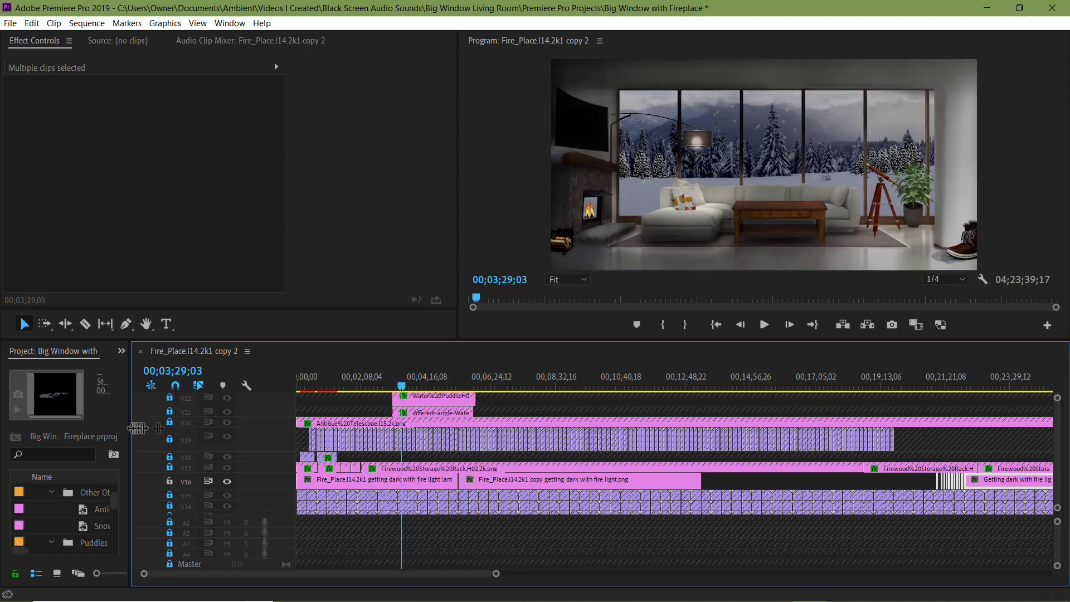
pyautogui.moveTo(138, 428); pyautogui.dragTo(262, 493)
pyautogui.click(166, 530)
pyautogui.click(52, 492)
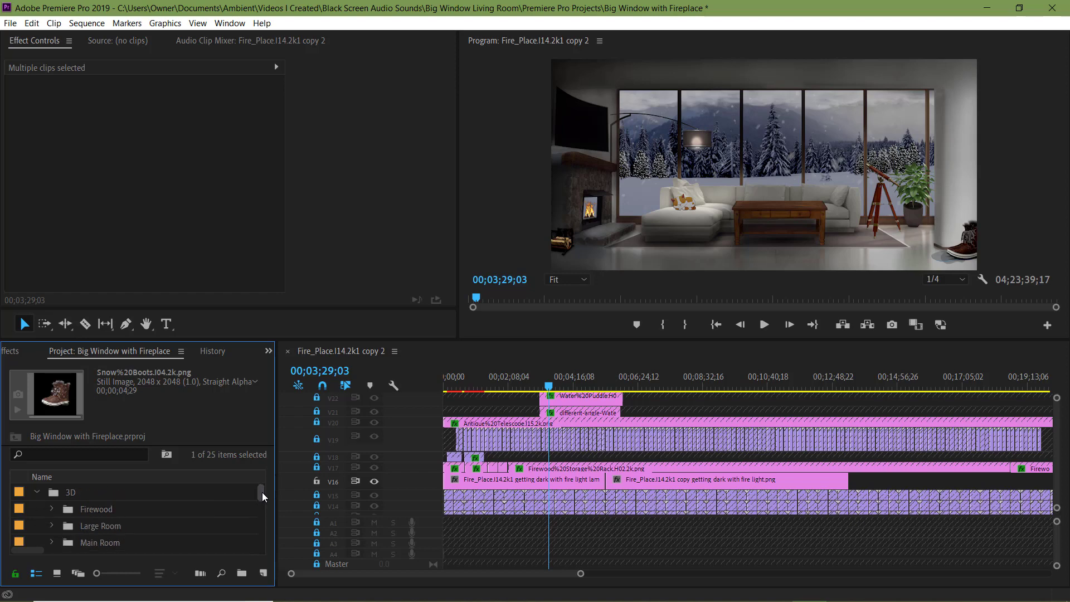
# - Play back the living room sequence from its beginning
pyautogui.click(716, 324)
pyautogui.click(767, 329)
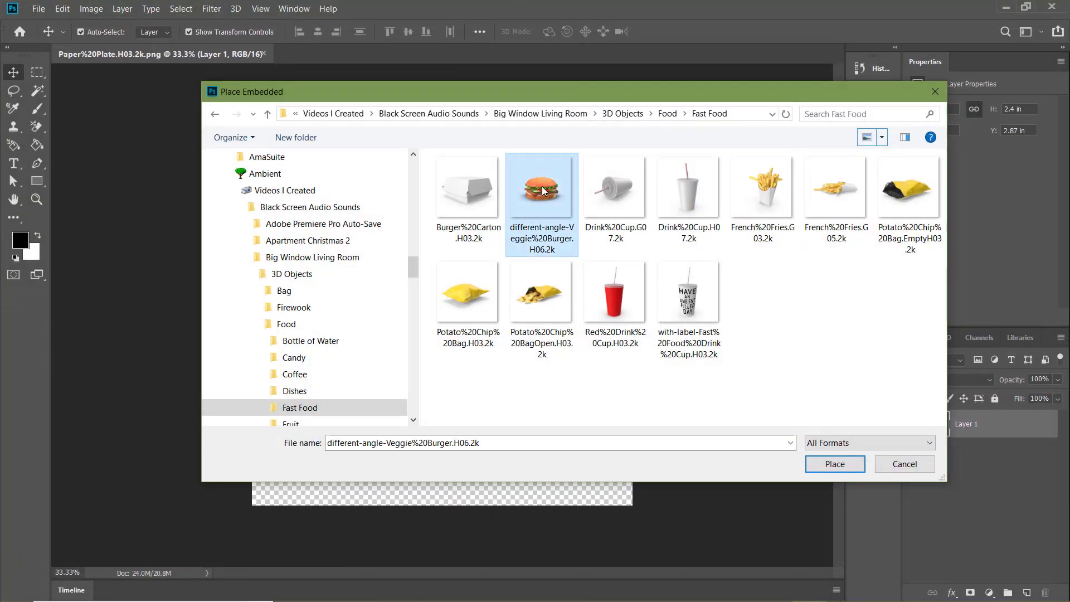
# - Switch to Photoshop and shrink the different-angle-Veggie%20Burger.H06.2k image to about 42% on the left part of the paper plate
pyautogui.doubleClick(542, 187)
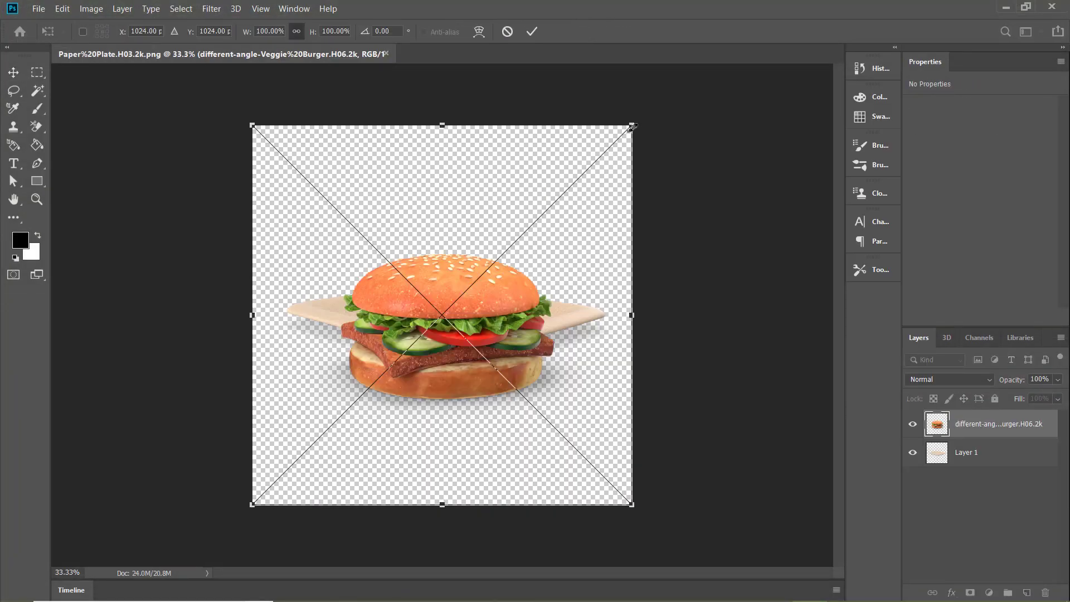
pyautogui.moveTo(632, 126); pyautogui.dragTo(485, 273)
pyautogui.moveTo(358, 429); pyautogui.dragTo(393, 314)
pyautogui.moveTo(287, 390); pyautogui.dragTo(341, 337)
pyautogui.moveTo(432, 268); pyautogui.dragTo(397, 304)
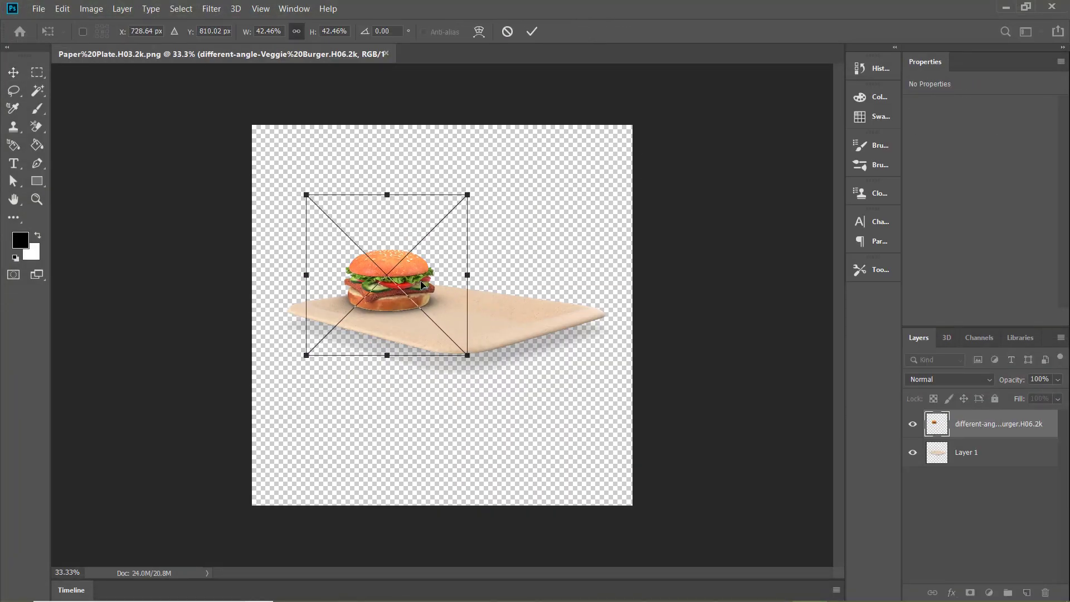